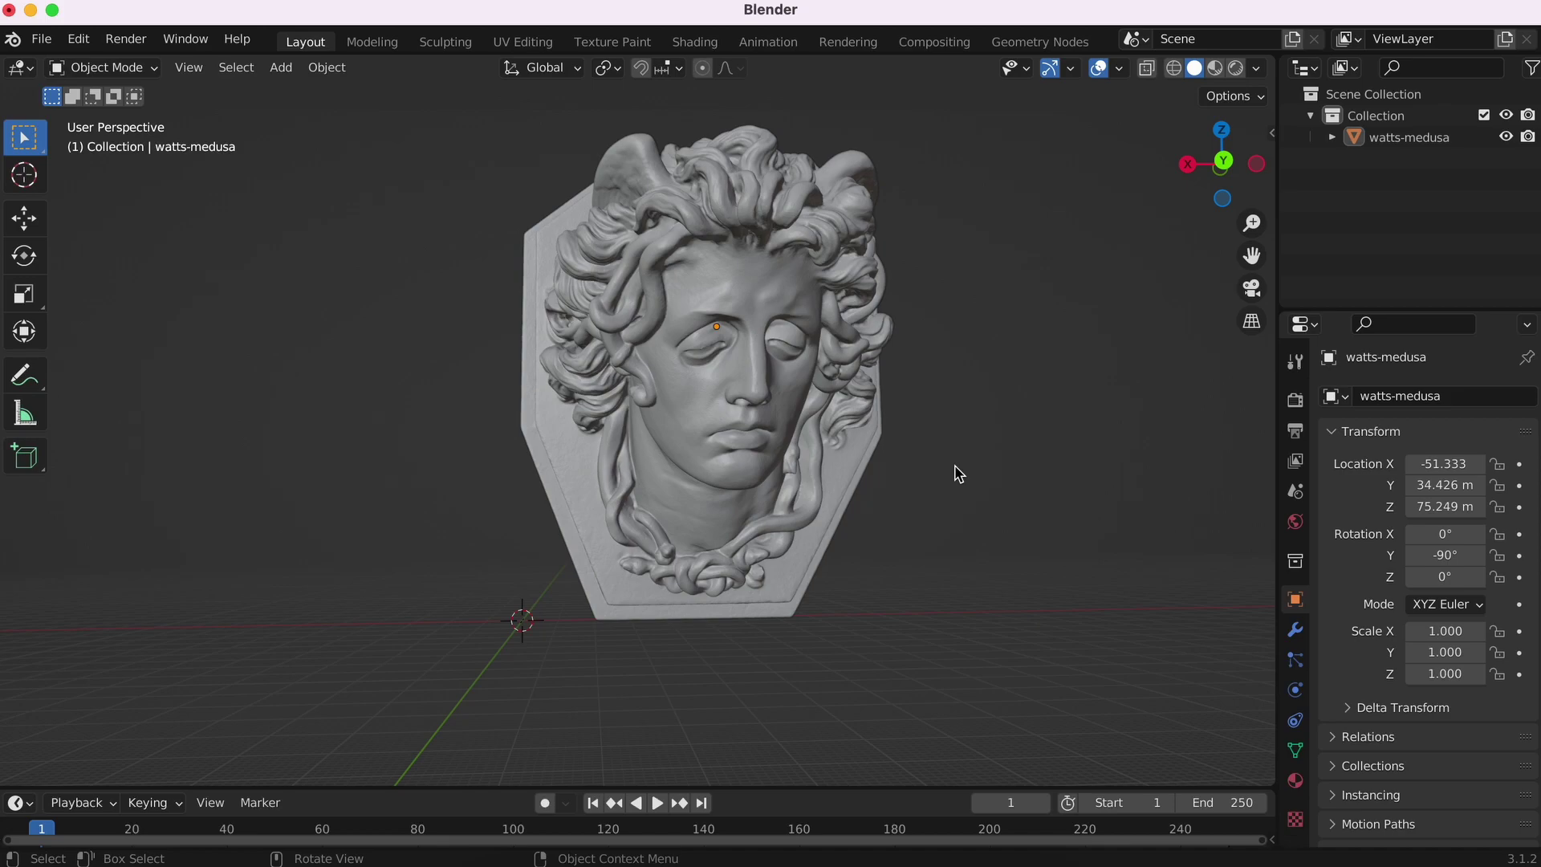
Orbit around the watts-medusa head and zoom in on its profile
middle_click_drag(958, 473, 957, 473)
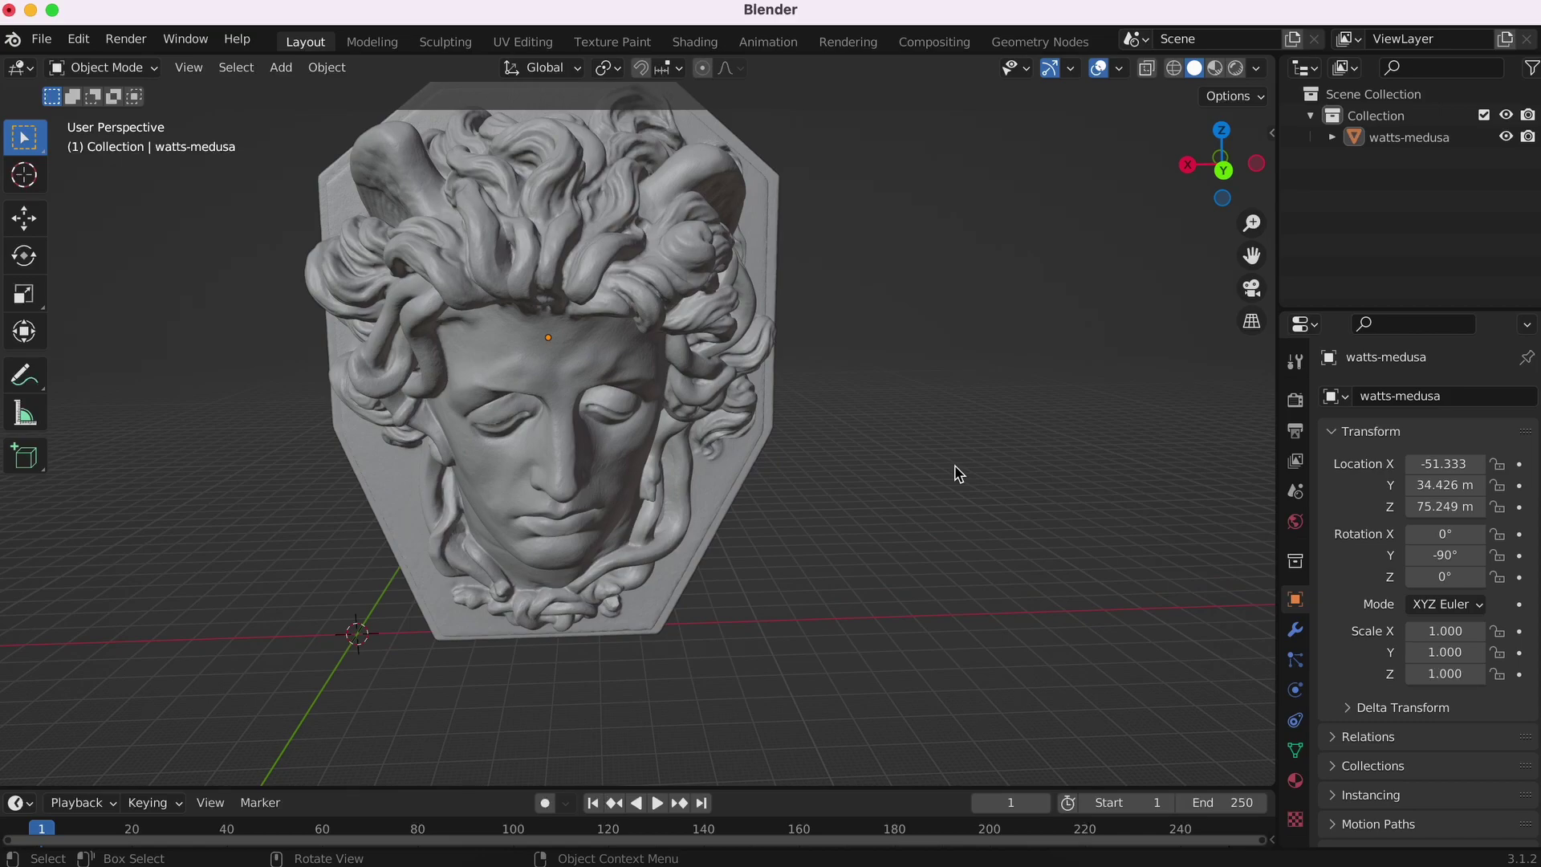
middle_click_drag(957, 473, 957, 474)
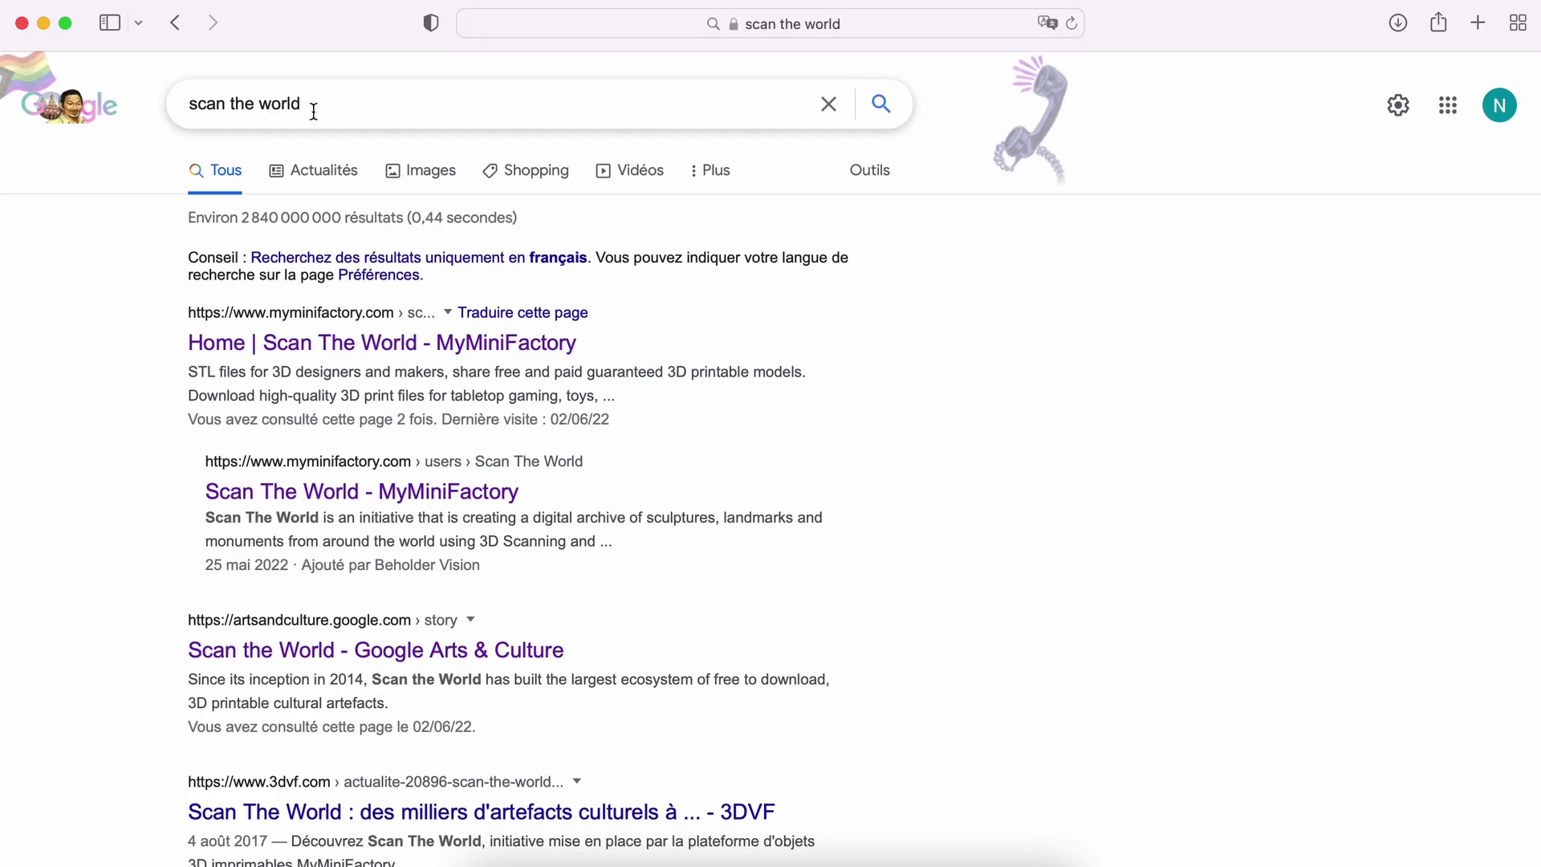
Open the MyMiniFactory Scan The World and Google Arts & Culture results in new tabs
left_click(506, 344, "super")
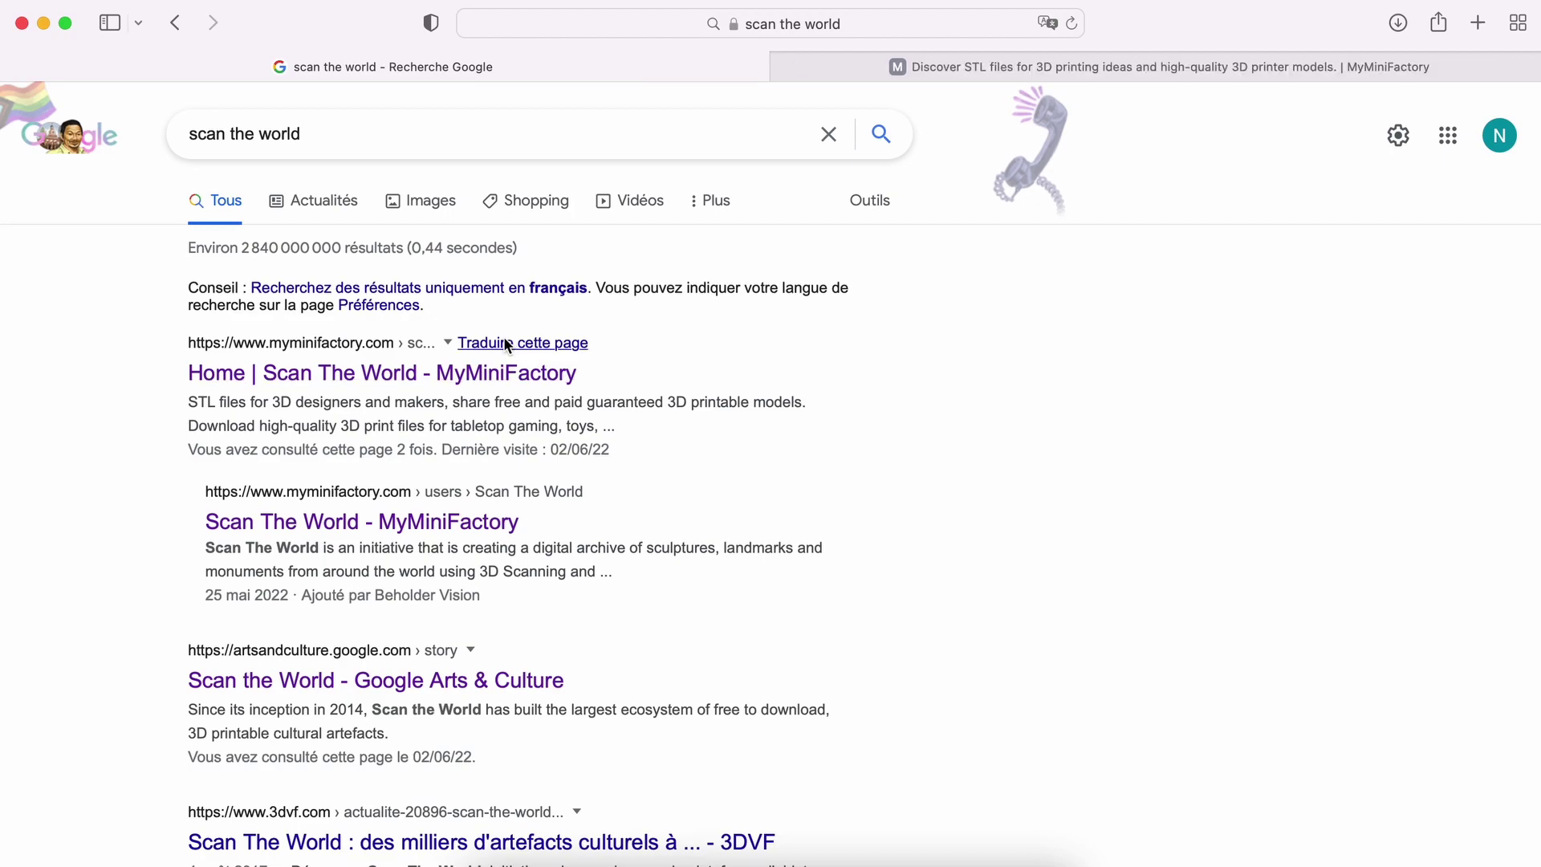
scroll(766, 484, "down", 3)
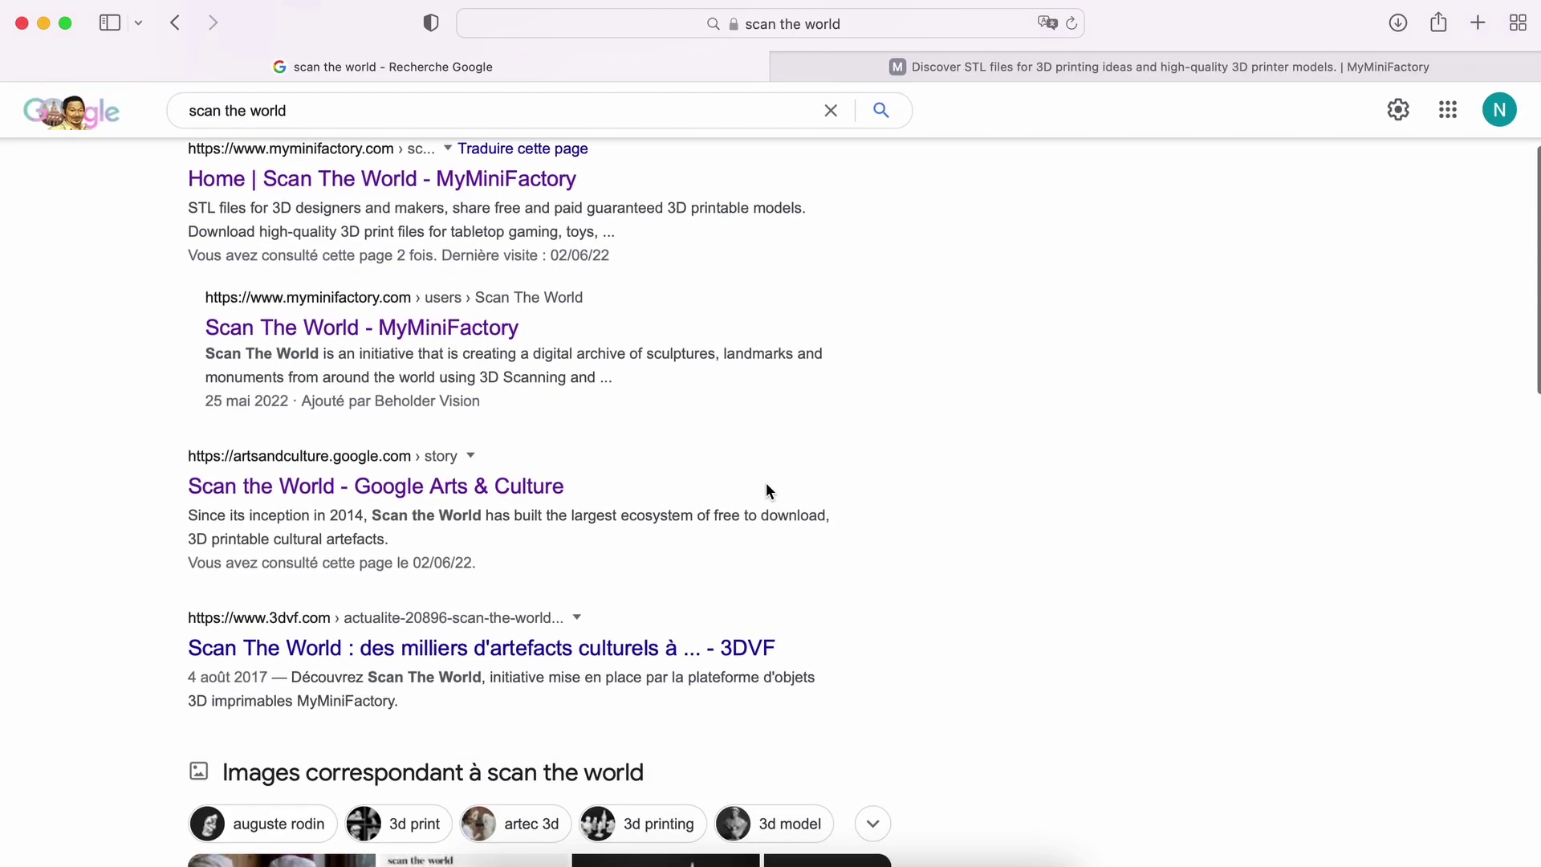
left_click(506, 487, "super")
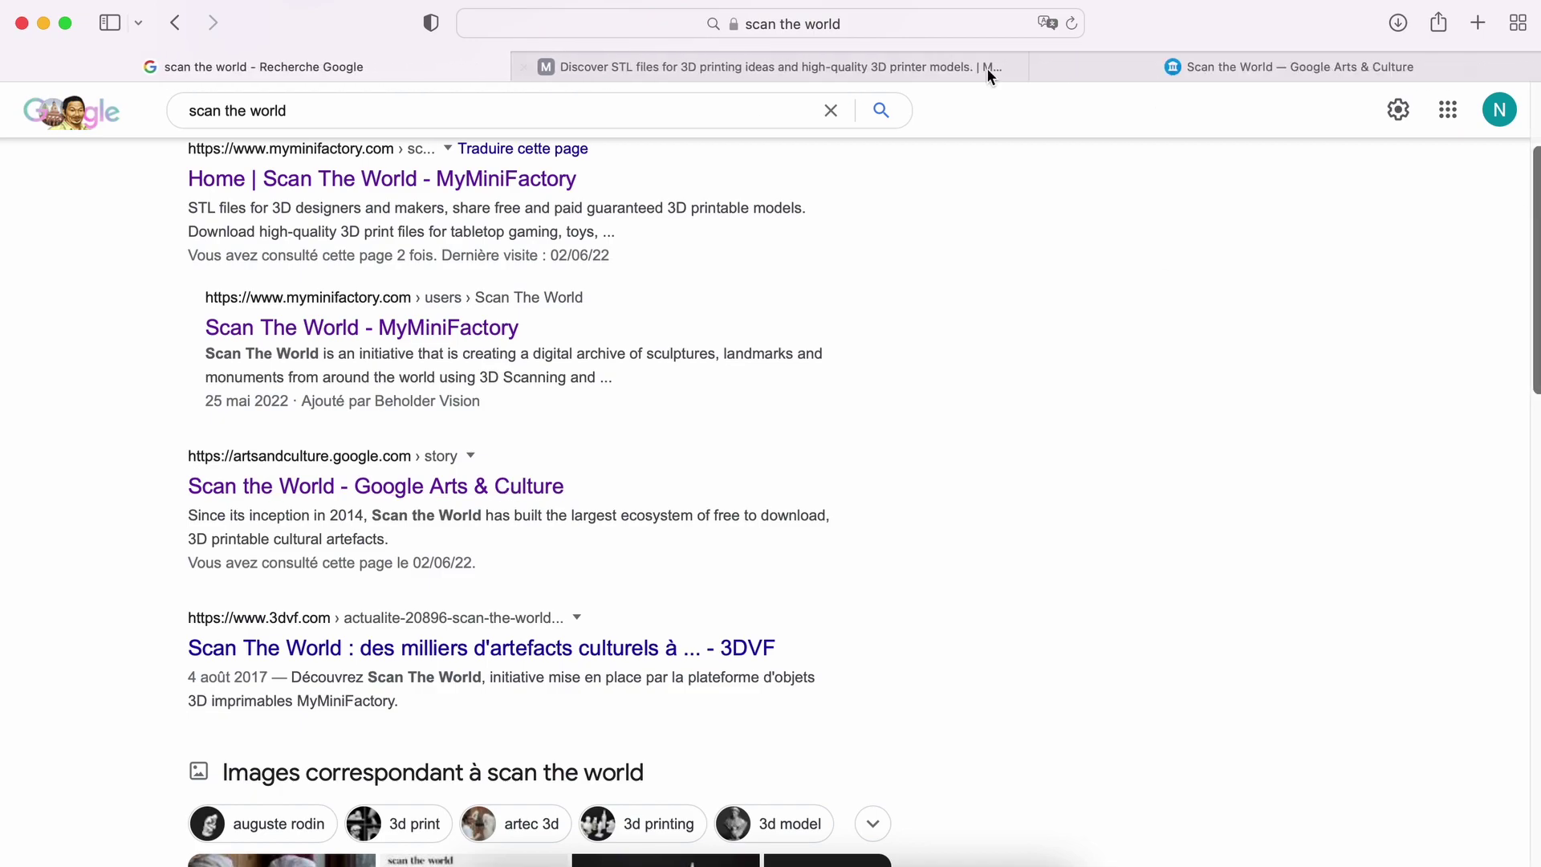
Browse the MyMiniFactory Scan The World page, then view the Arts & Culture story
left_click(715, 67)
scroll(886, 556, "down", 5)
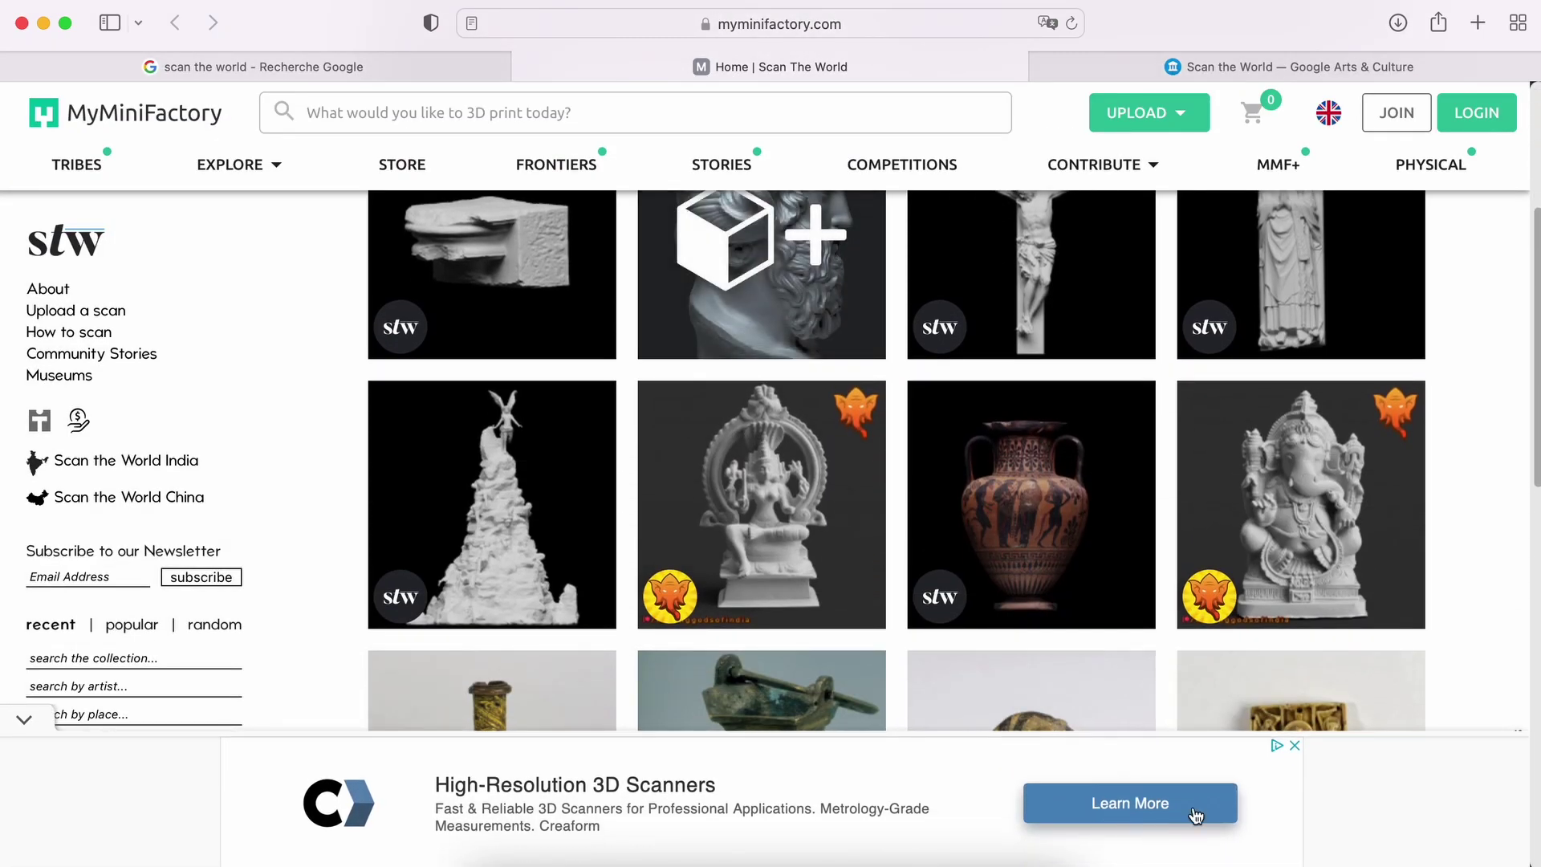
scroll(1418, 504, "down", 4)
scroll(1416, 503, "up", 8)
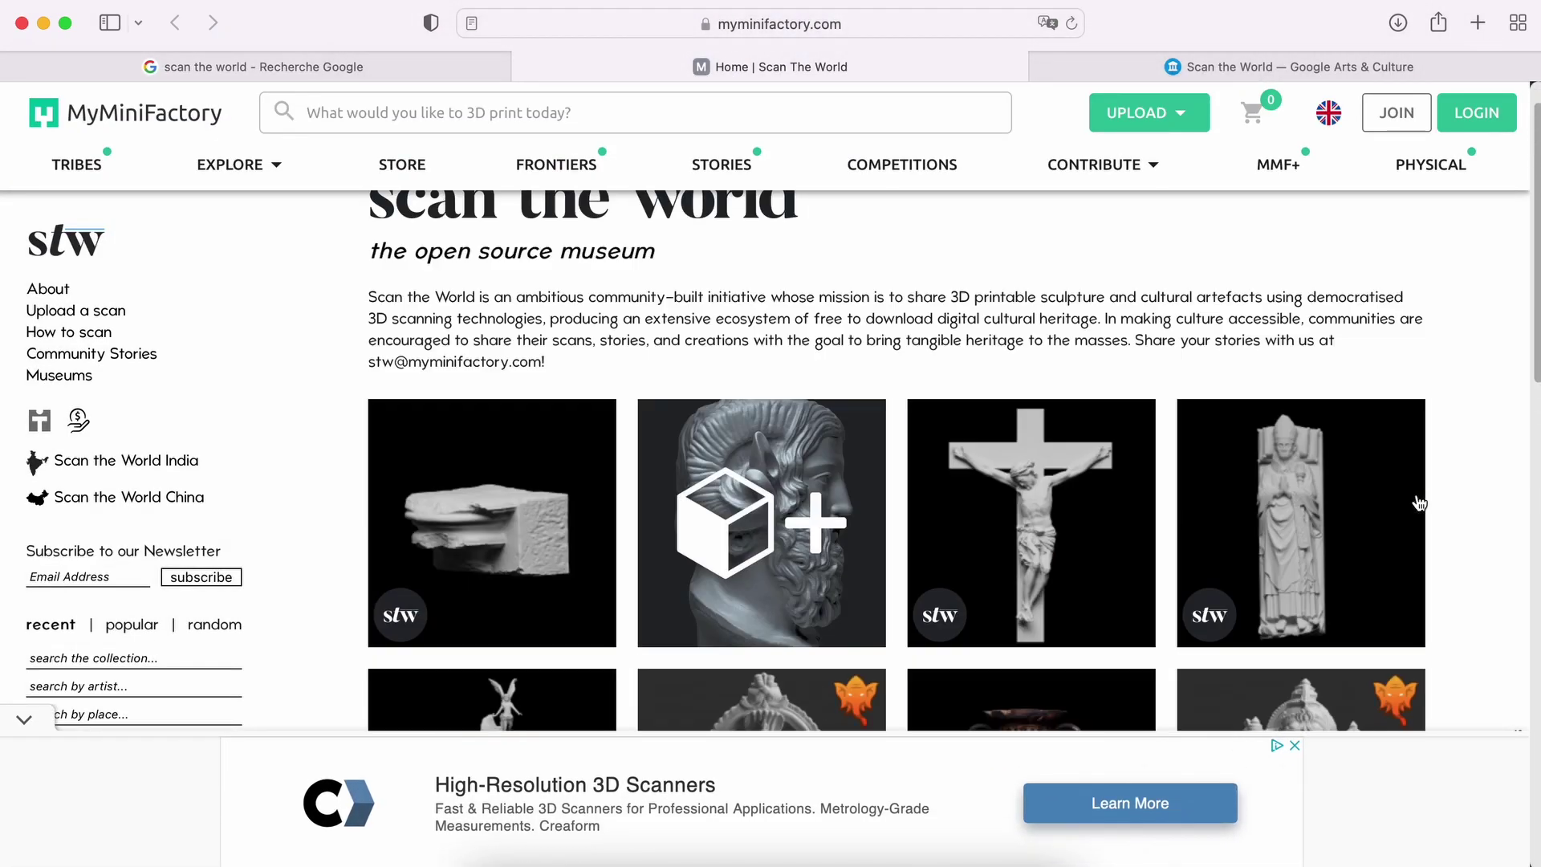
left_click(1265, 72)
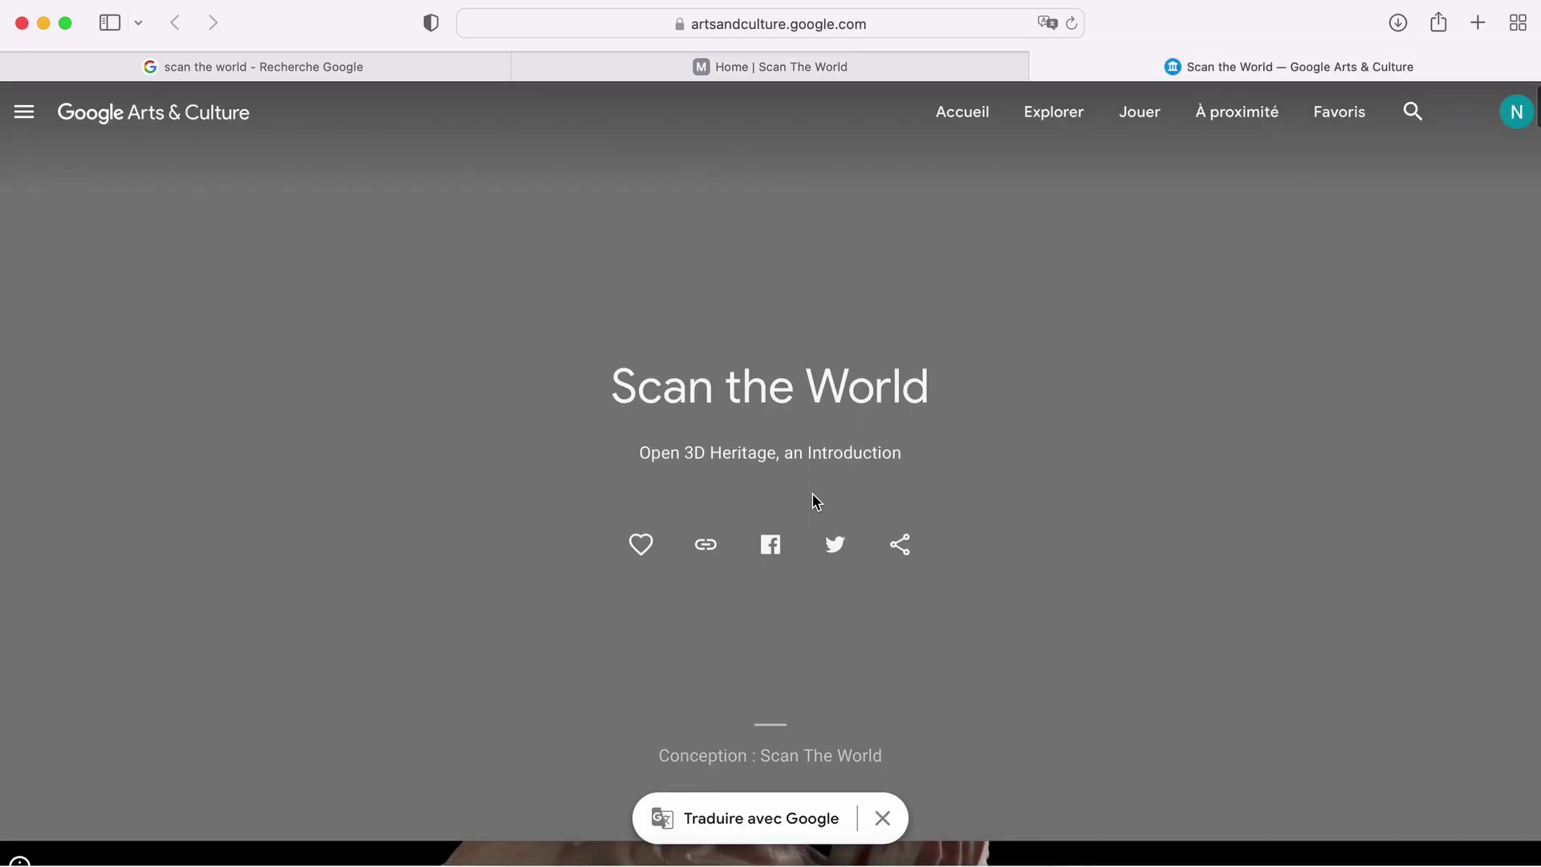
Scroll through the first half of the Scan the World story
scroll(817, 501, "down", 5)
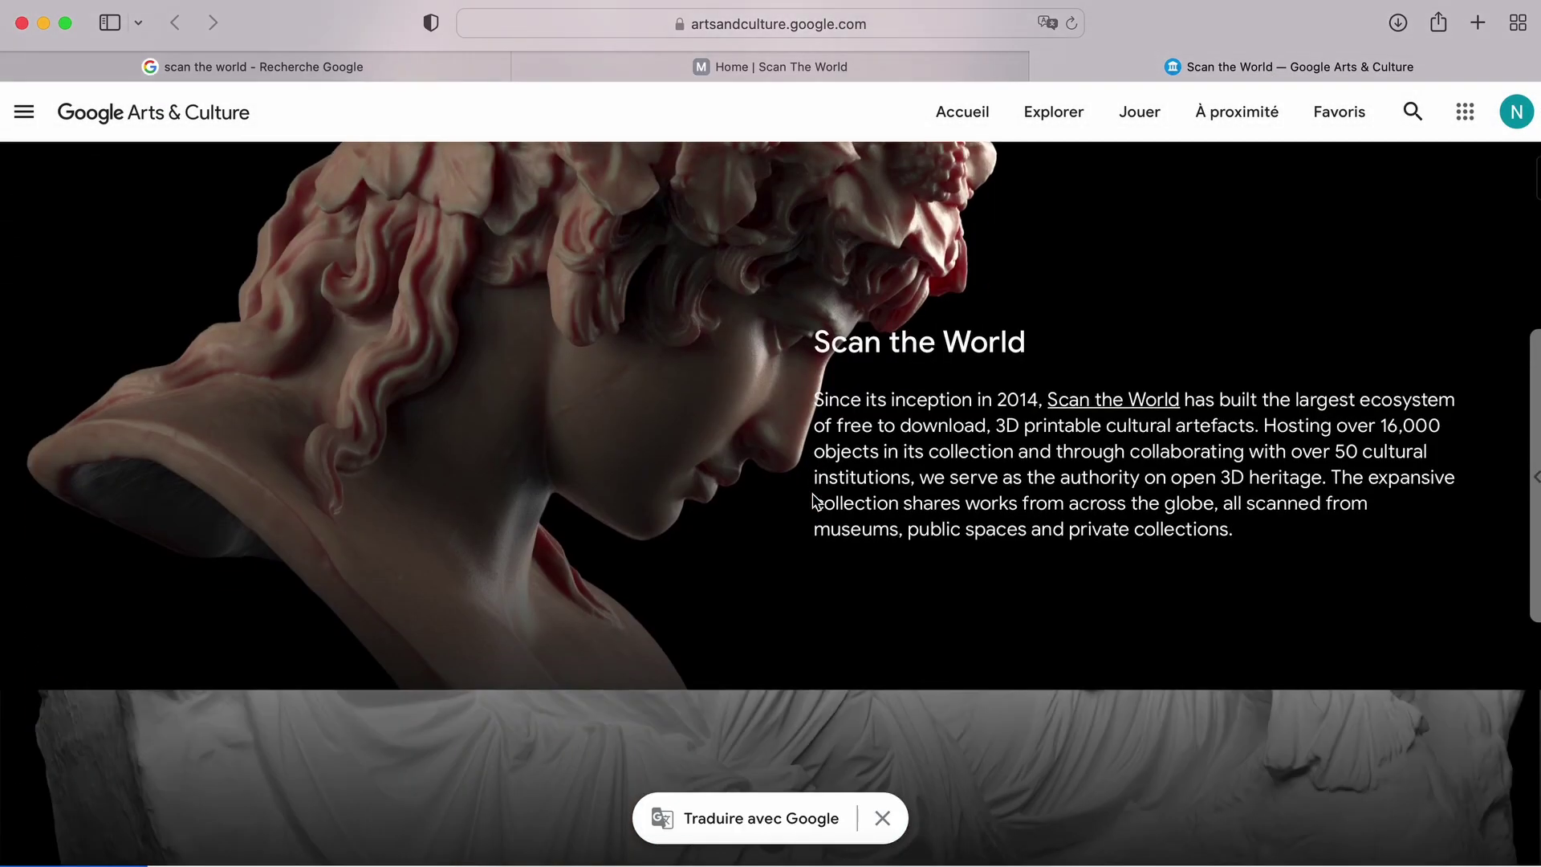
scroll(816, 501, "down", 5)
scroll(816, 501, "down", 5)
scroll(817, 501, "down", 3)
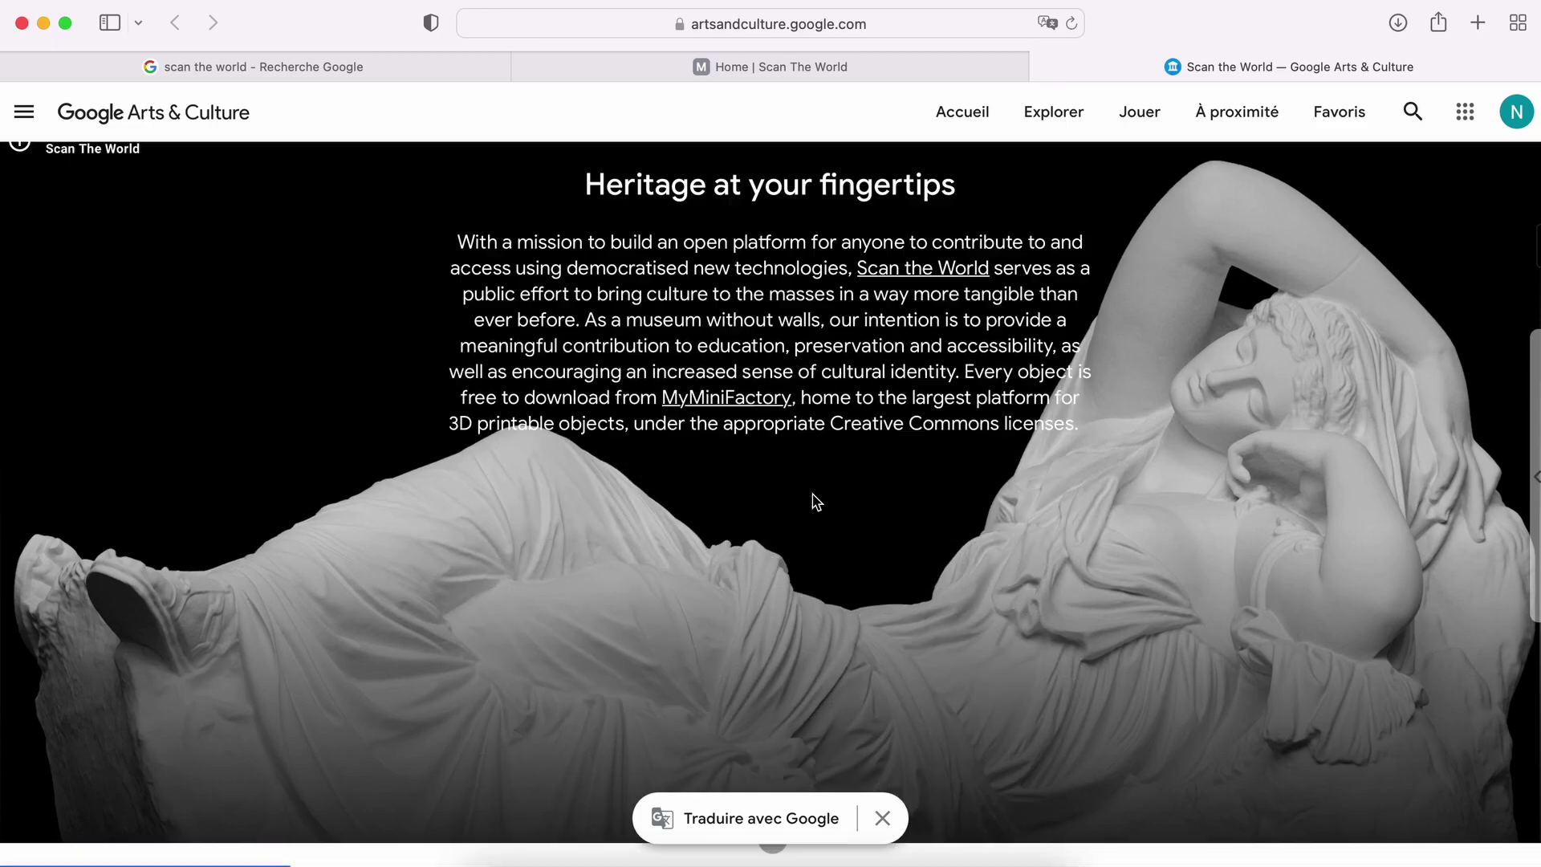
scroll(816, 501, "down", 3)
scroll(812, 493, "down", 3)
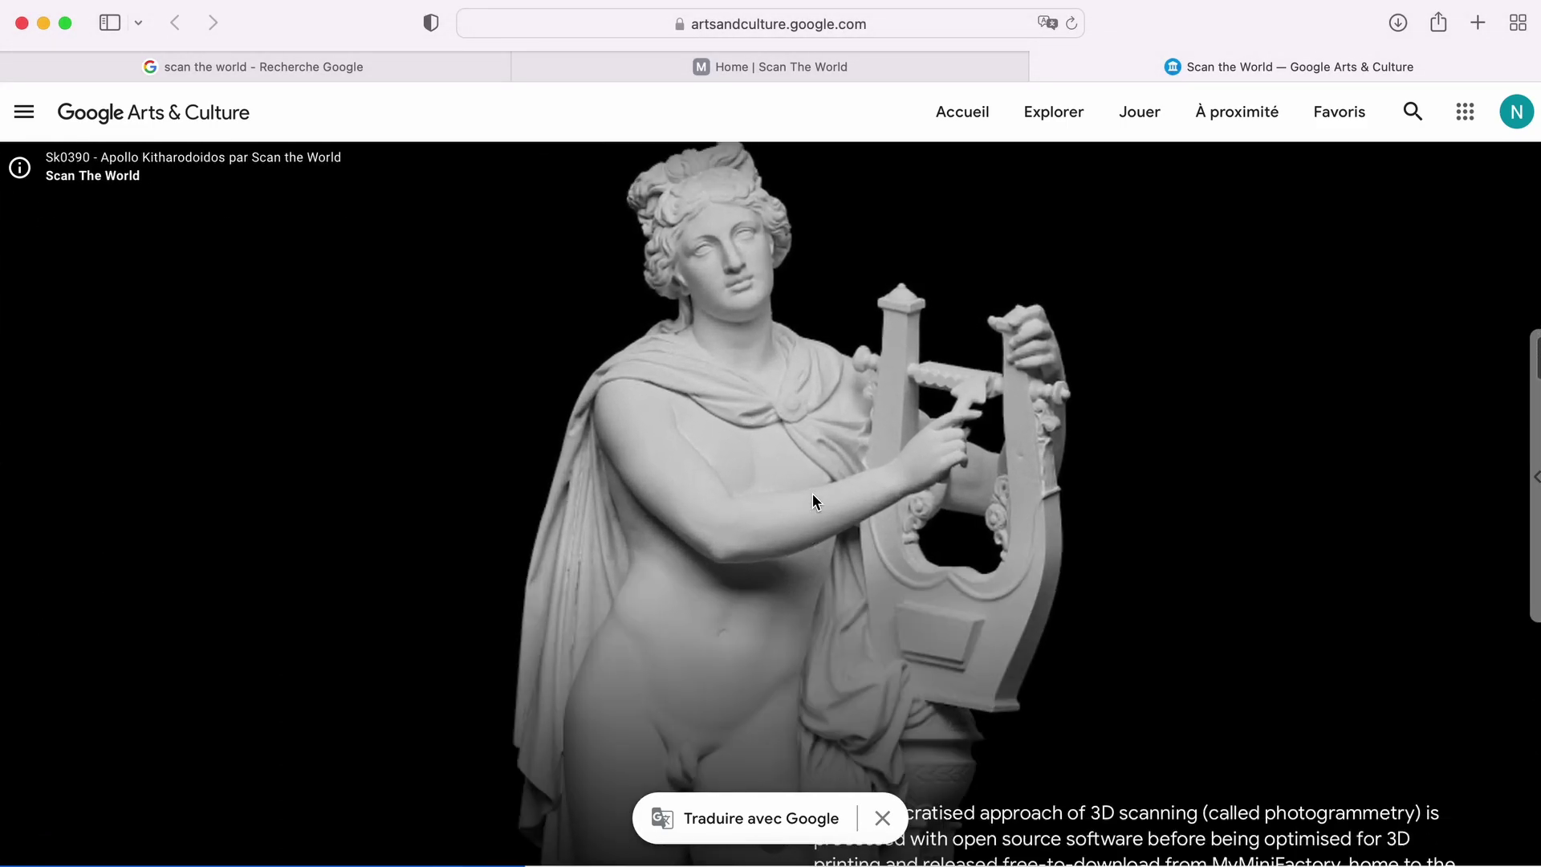
scroll(812, 493, "down", 3)
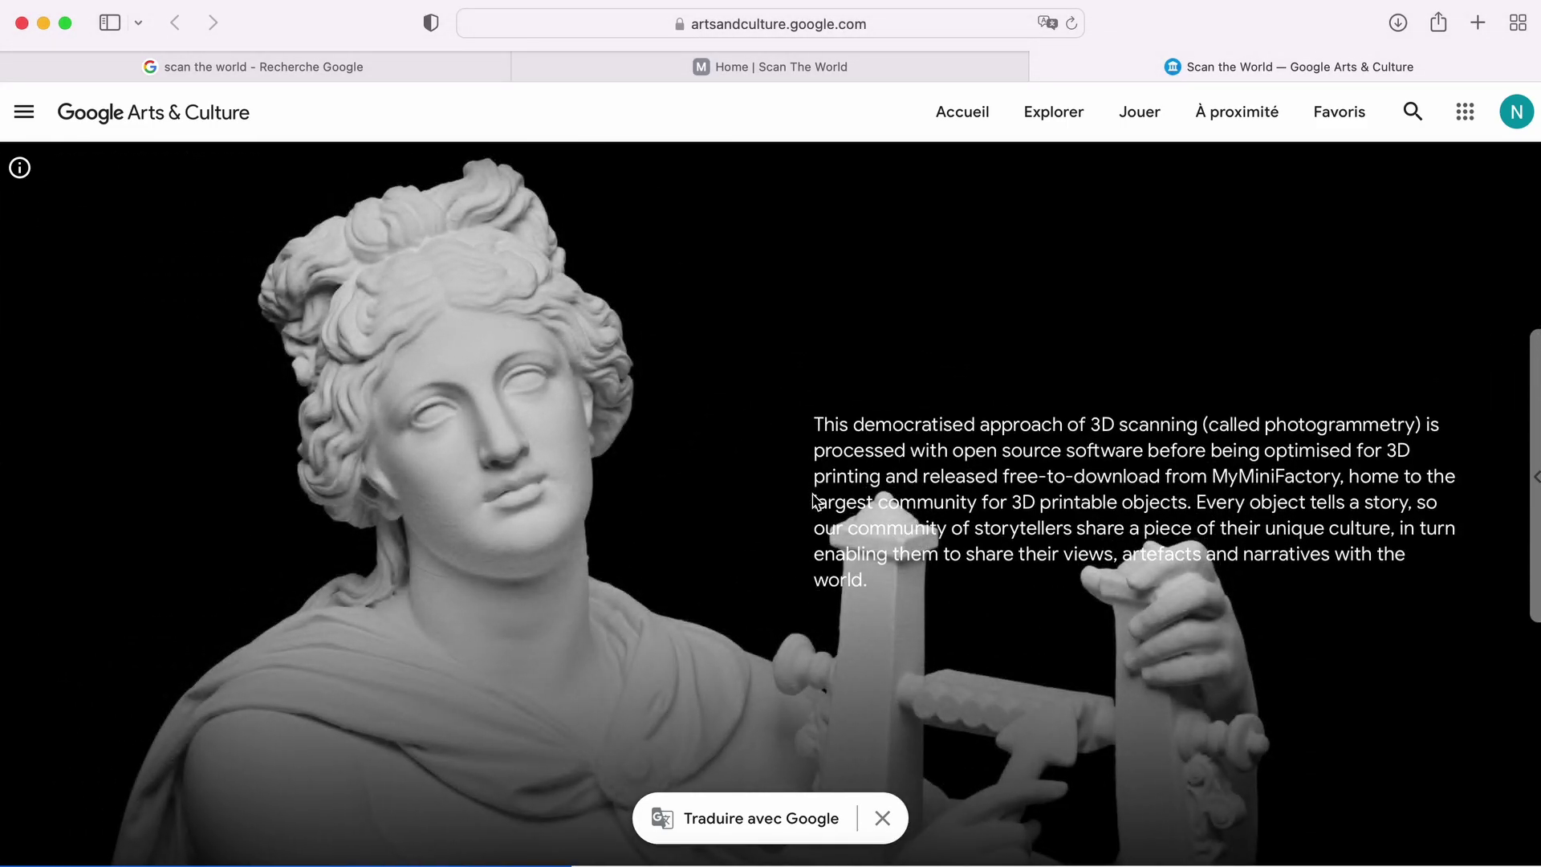
scroll(812, 495, "down", 3)
scroll(812, 494, "down", 3)
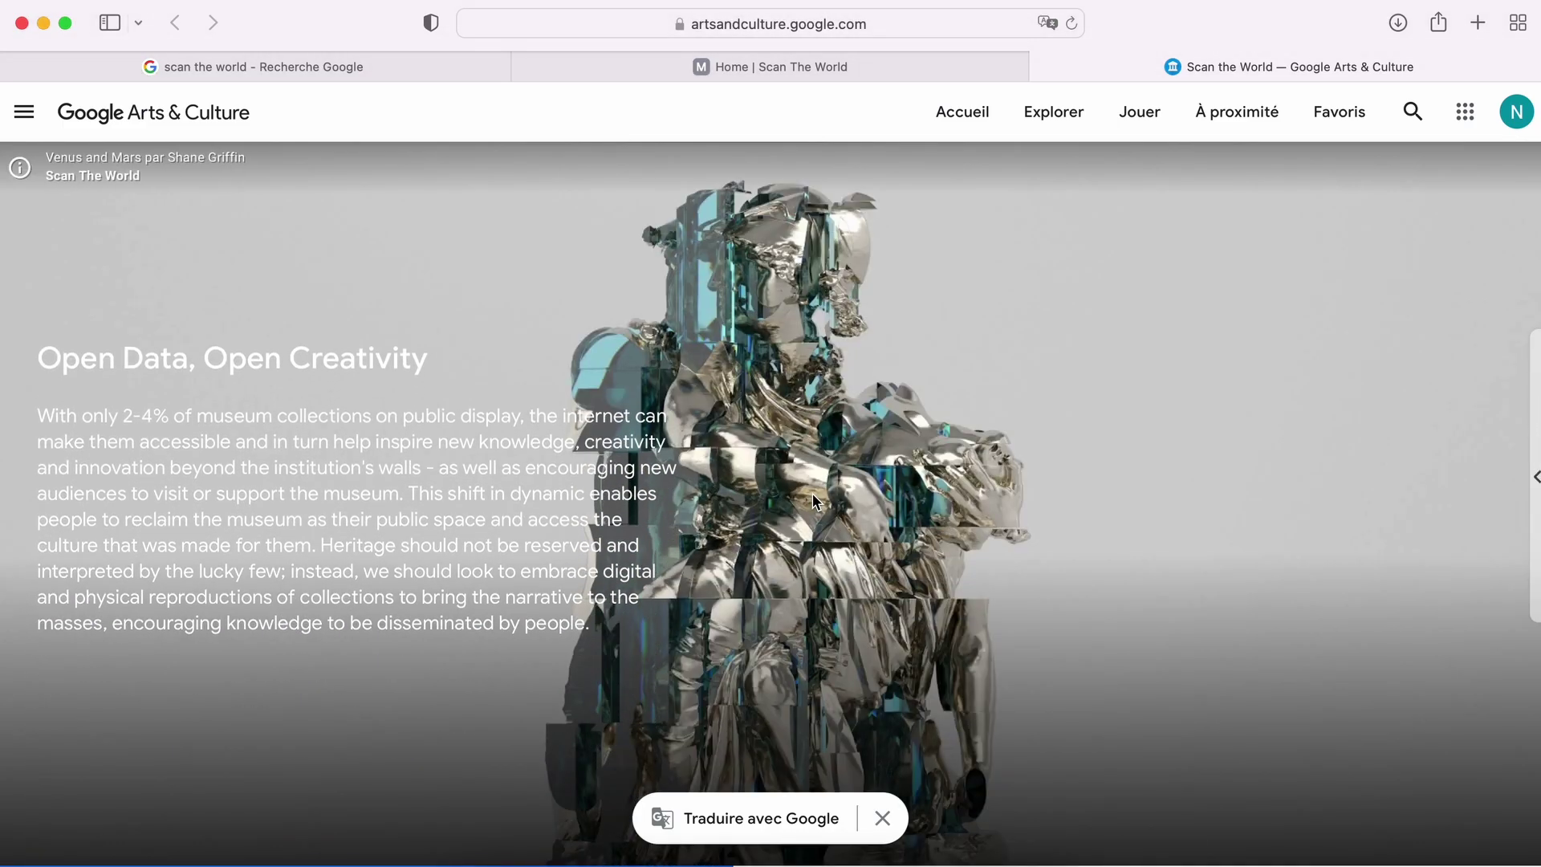
scroll(813, 495, "down", 3)
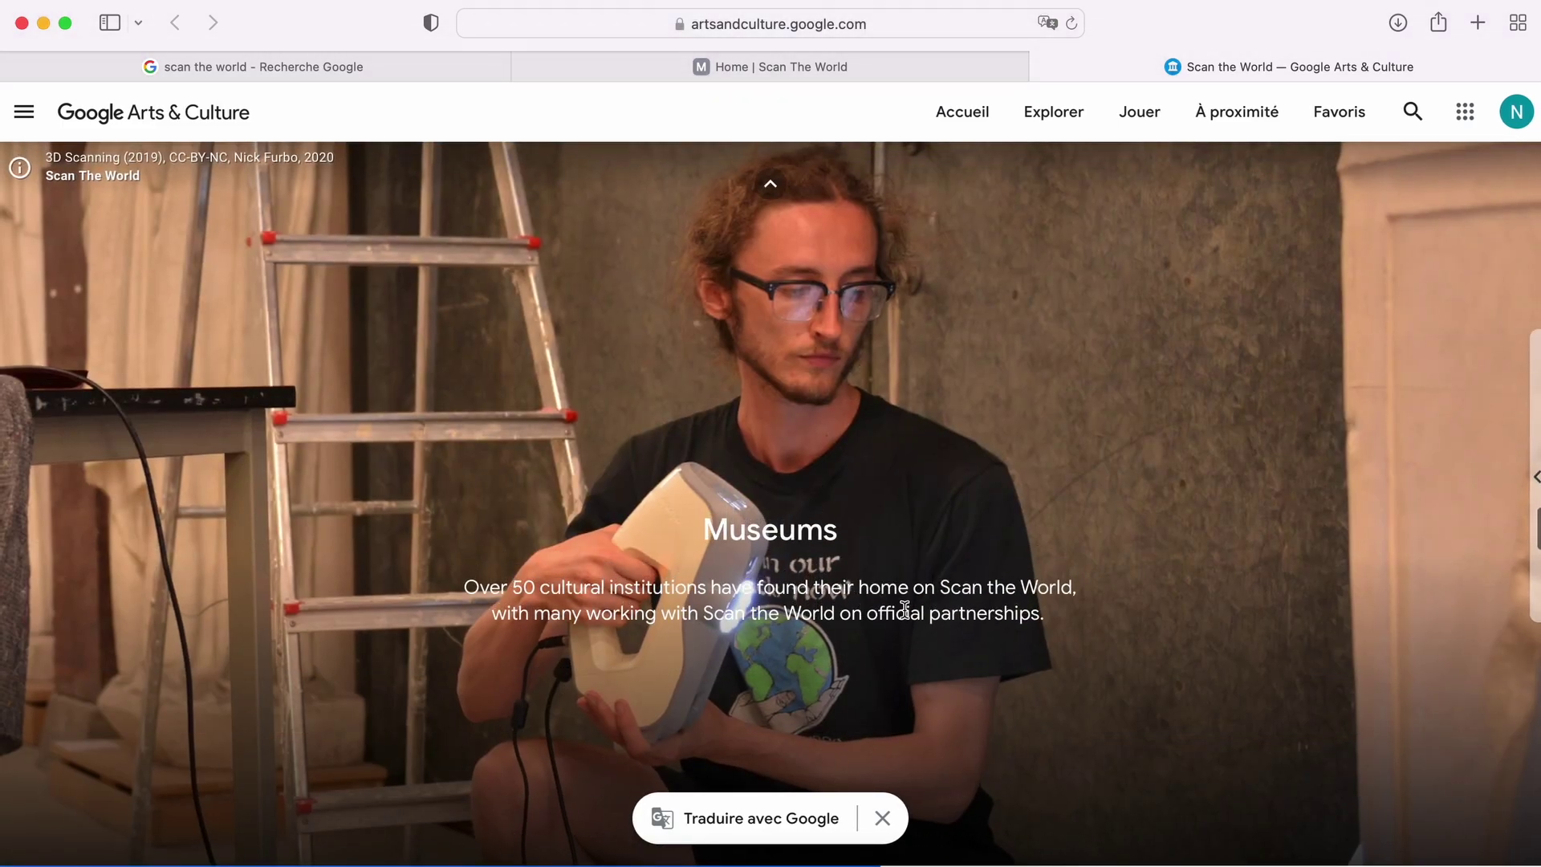
scroll(905, 610, "down", 2)
scroll(738, 536, "down", 3)
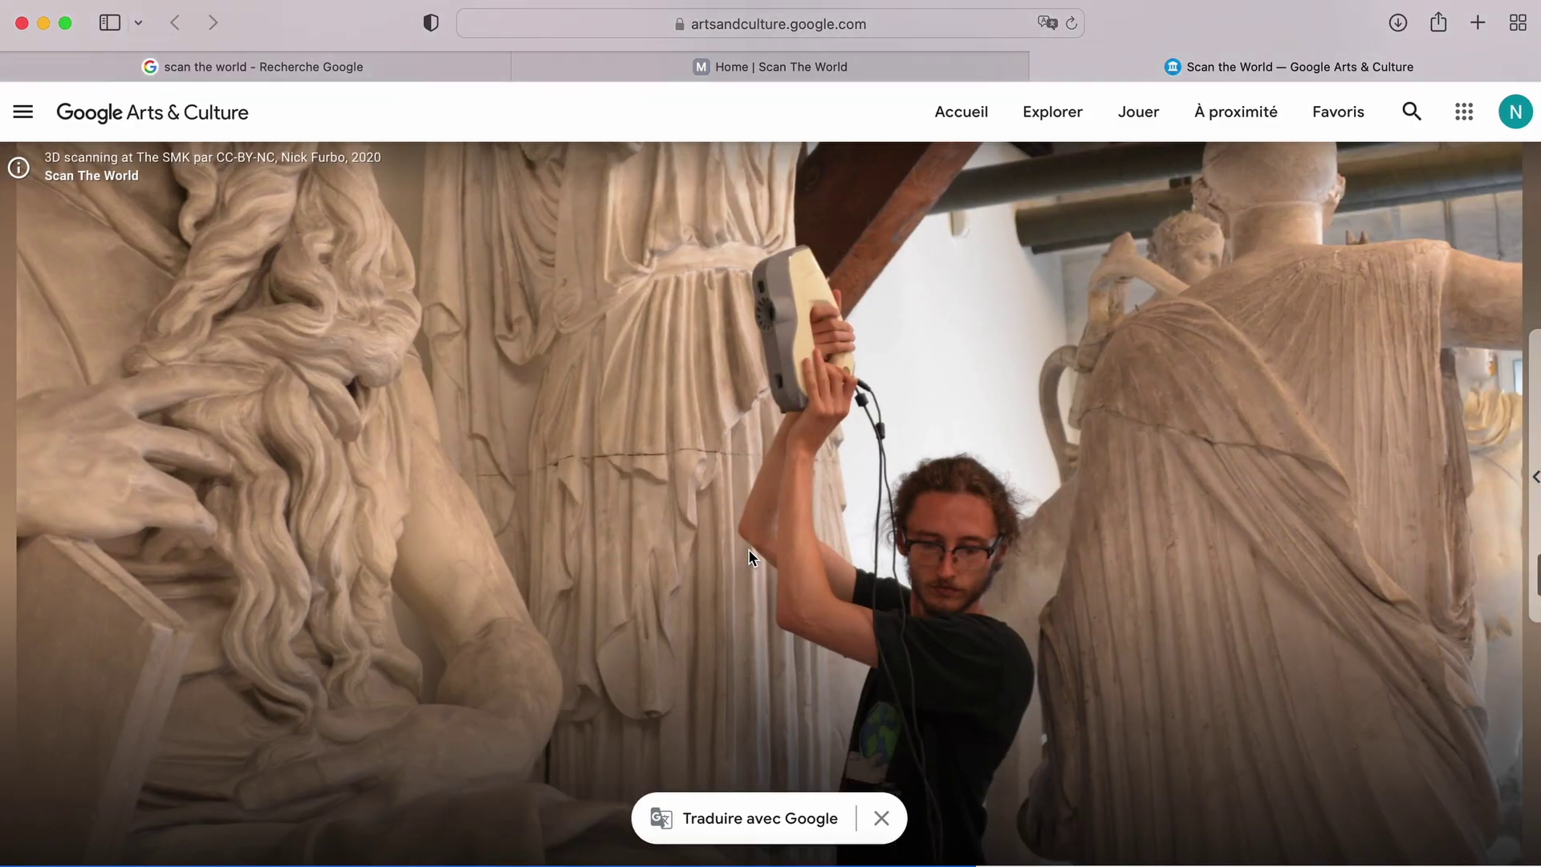
scroll(752, 557, "down", 2)
Read on to the Laocoon and His Sons model, then return to the Google results
scroll(751, 557, "down", 2)
scroll(751, 556, "down", 3)
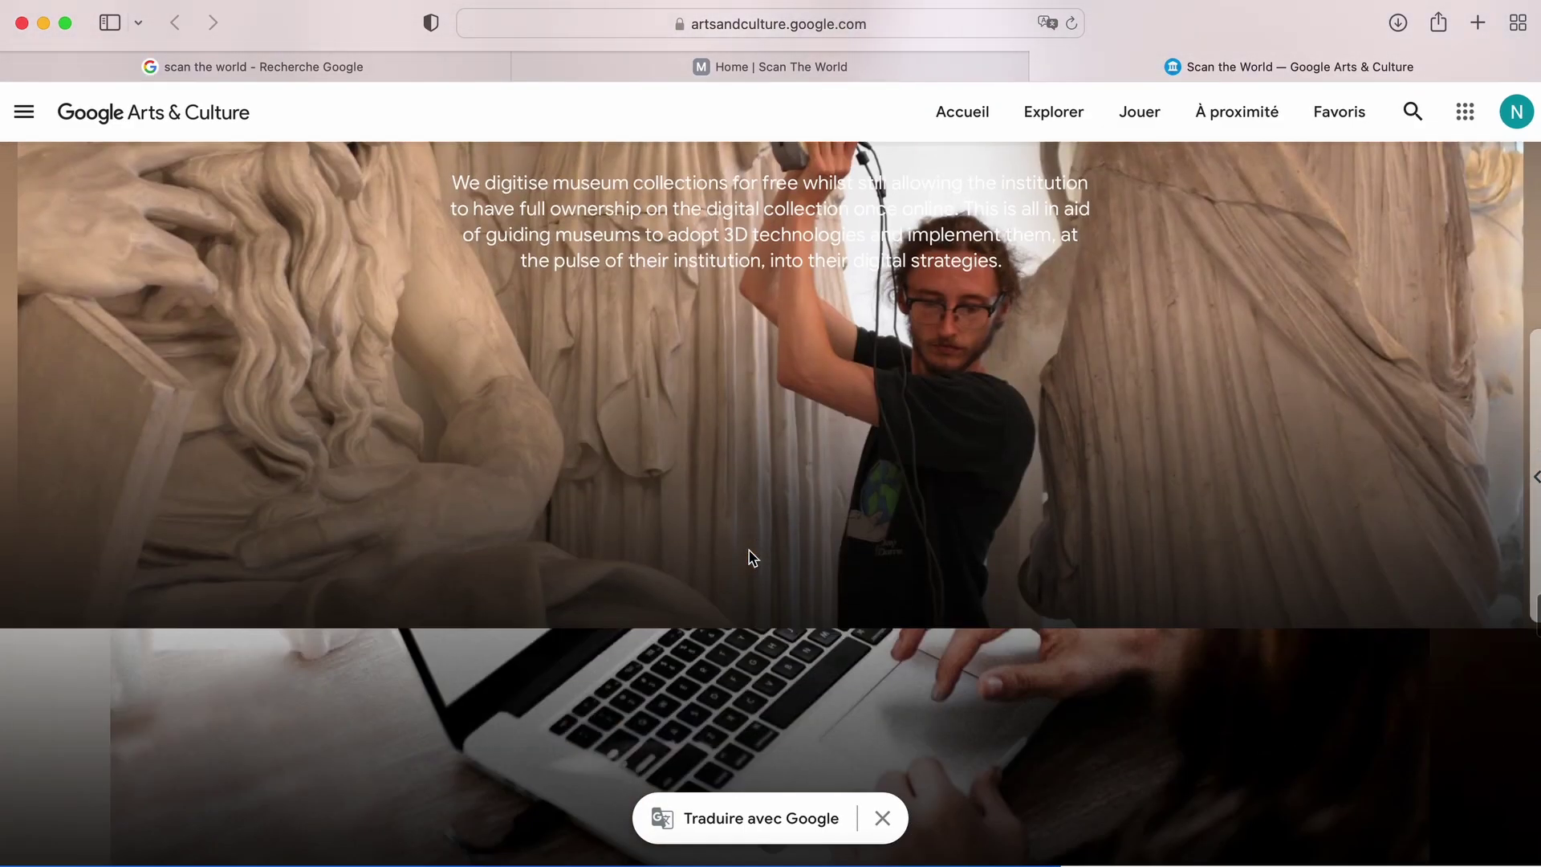
scroll(751, 557, "down", 2)
scroll(751, 557, "down", 3)
scroll(751, 557, "down", 3)
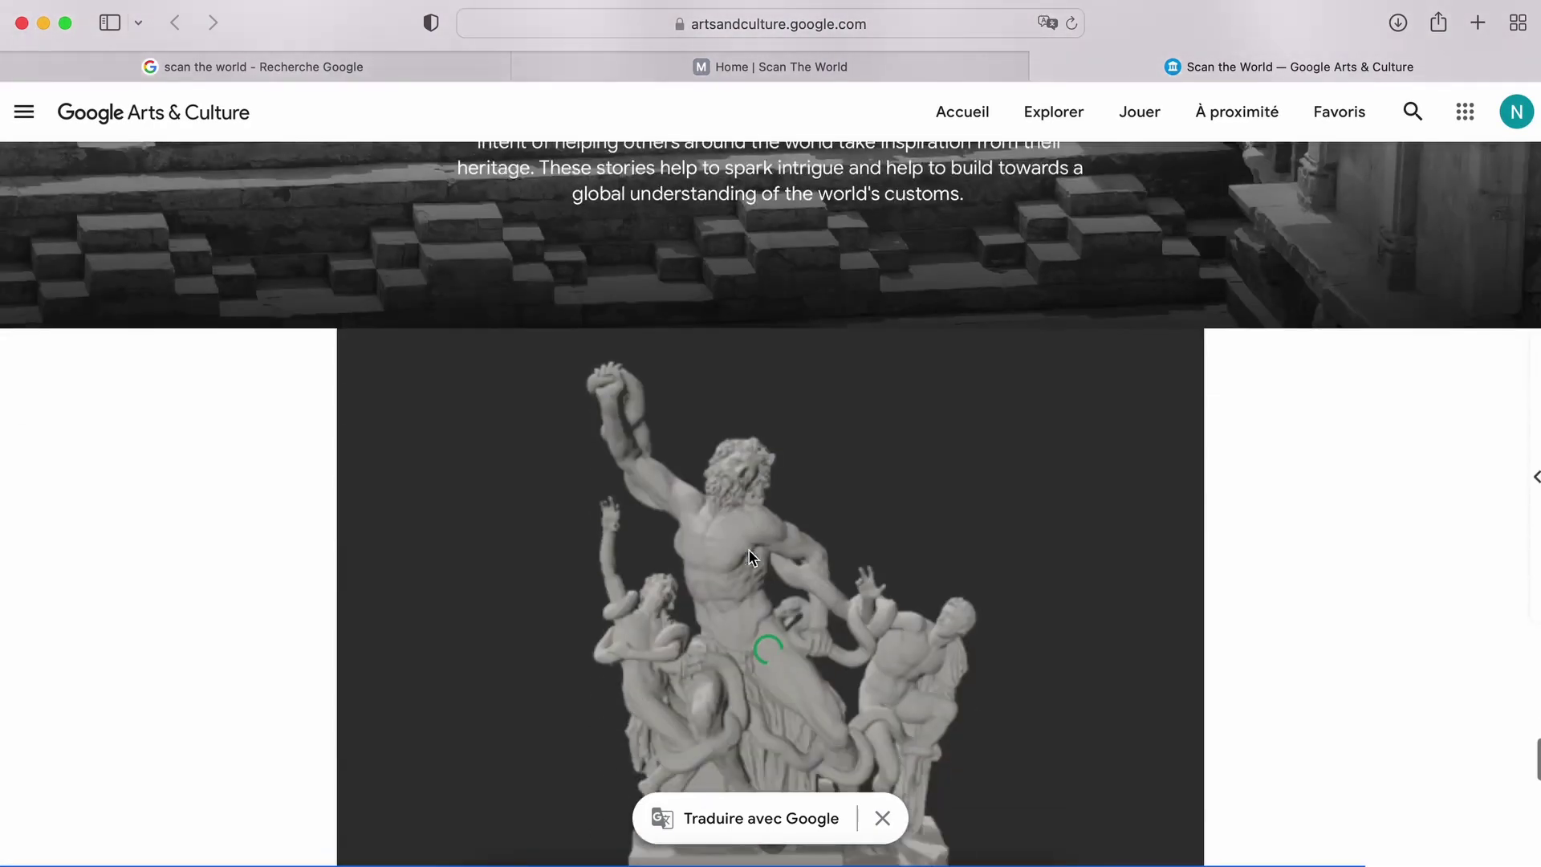
scroll(751, 557, "down", 3)
scroll(751, 557, "up", 1)
scroll(751, 557, "up", 4)
scroll(762, 449, "up", 1)
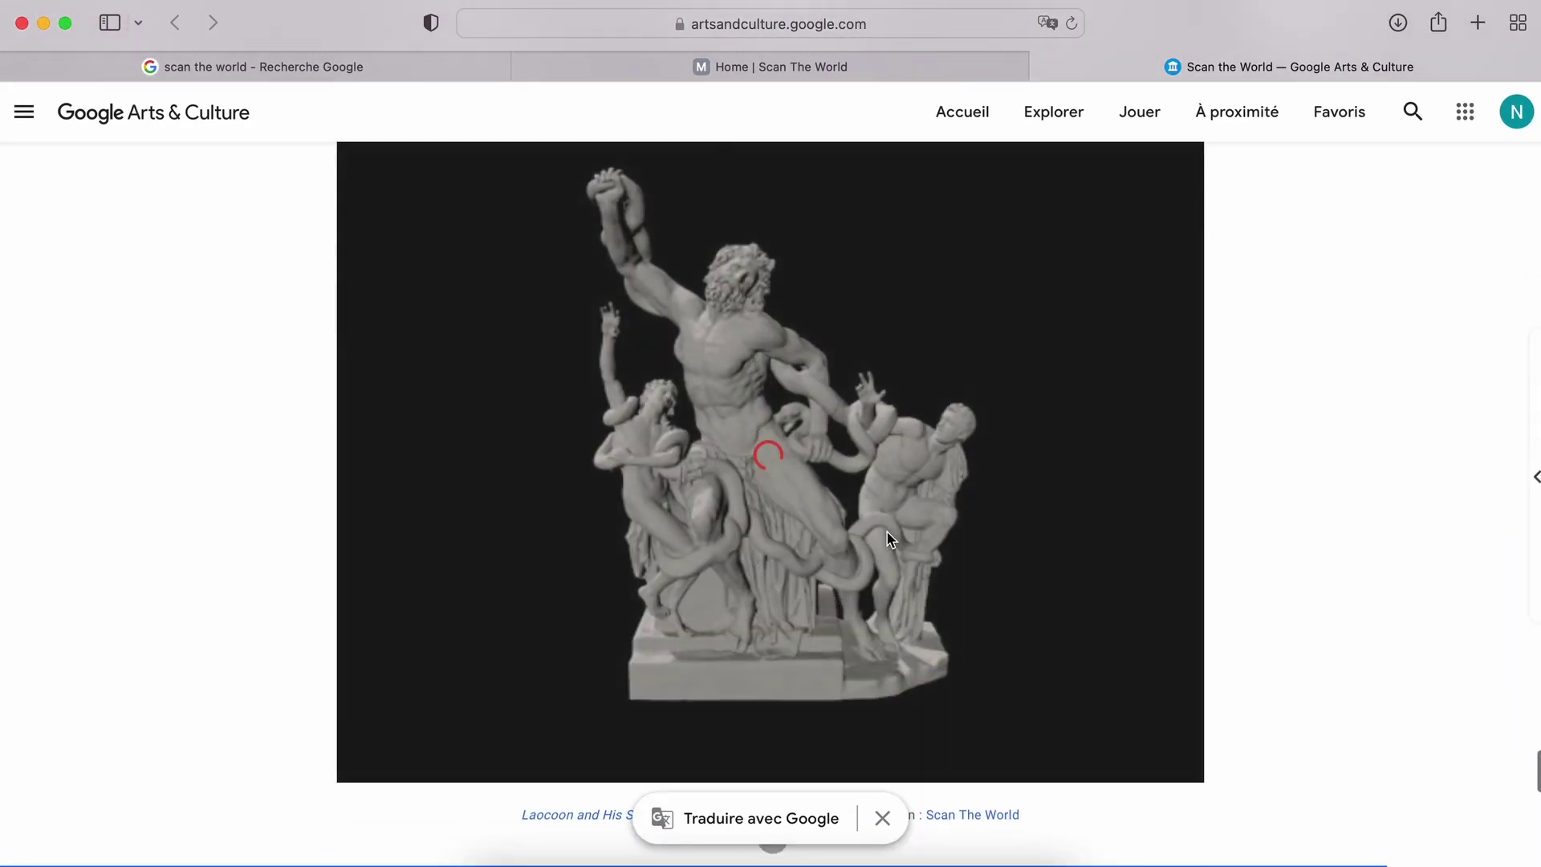
scroll(778, 365, "down", 2)
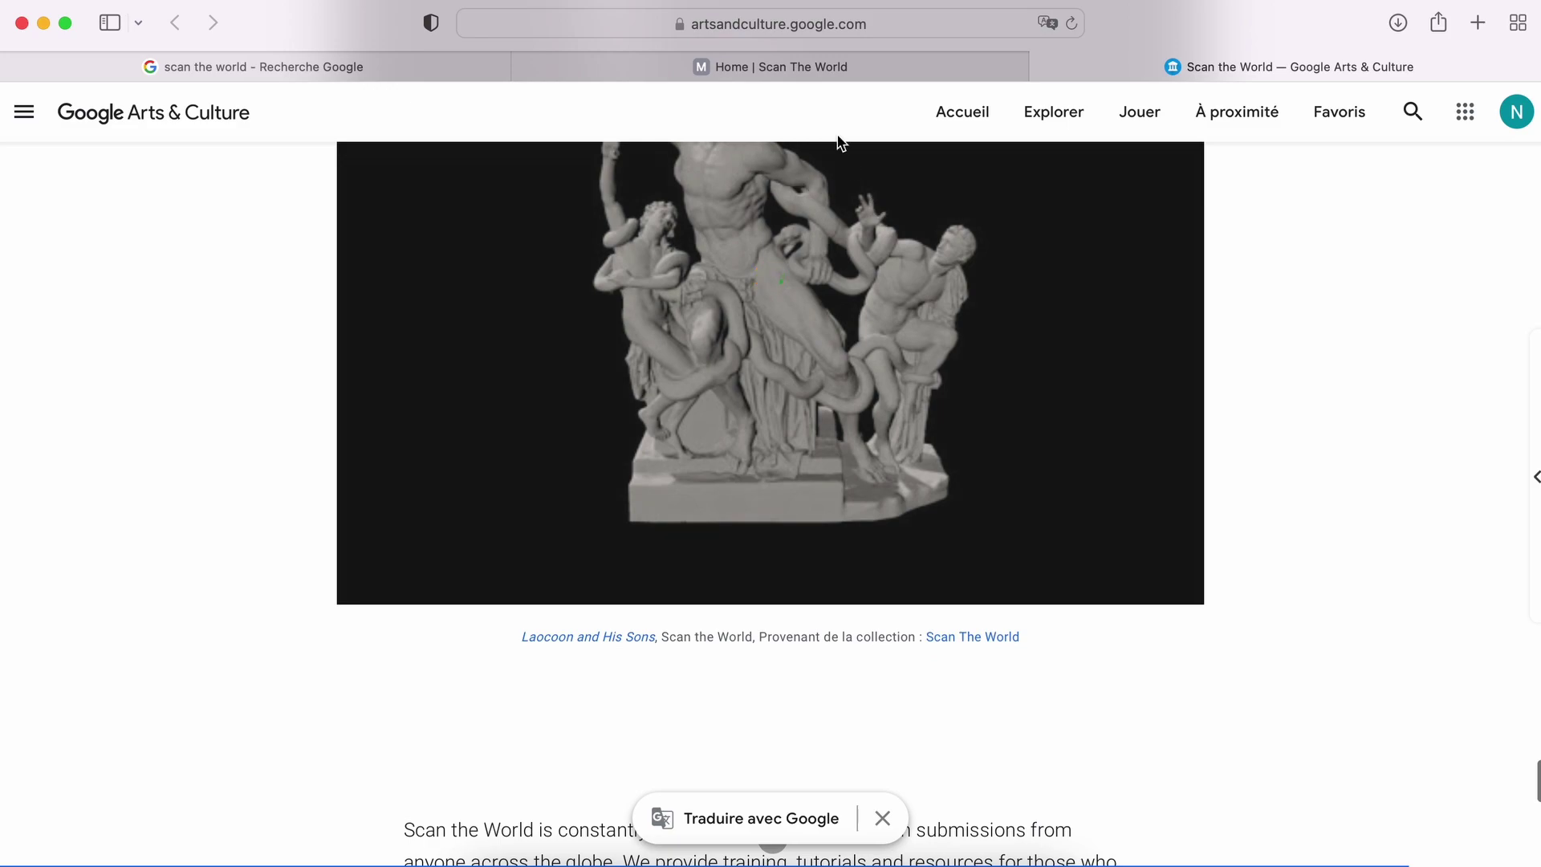
left_click(812, 69)
left_click(327, 69)
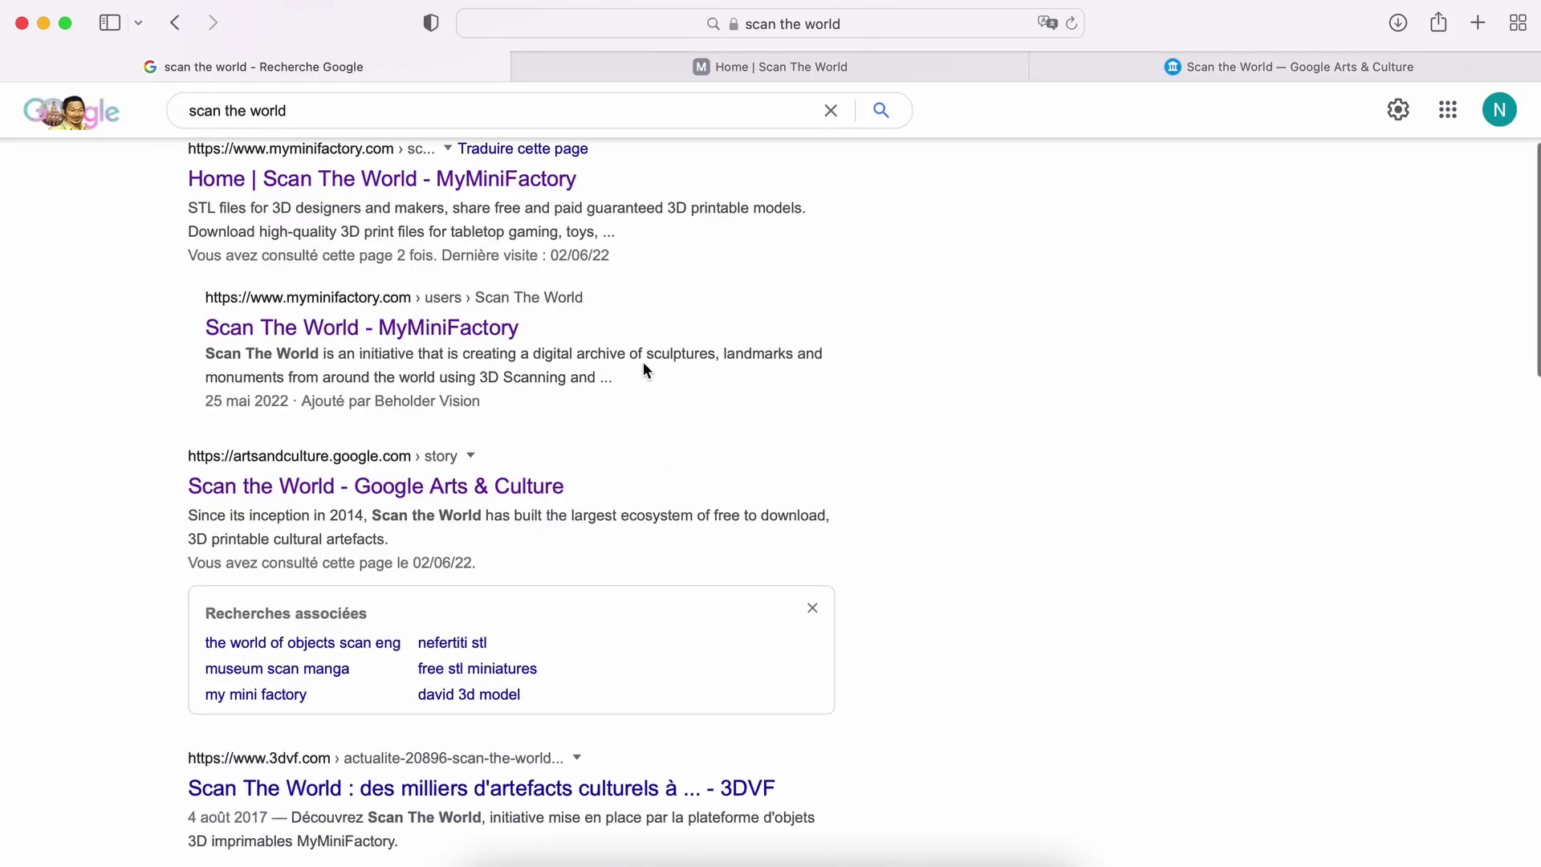
Cycle through the MyMiniFactory, Google results and Arts & Culture tabs
scroll(642, 361, "up", 3)
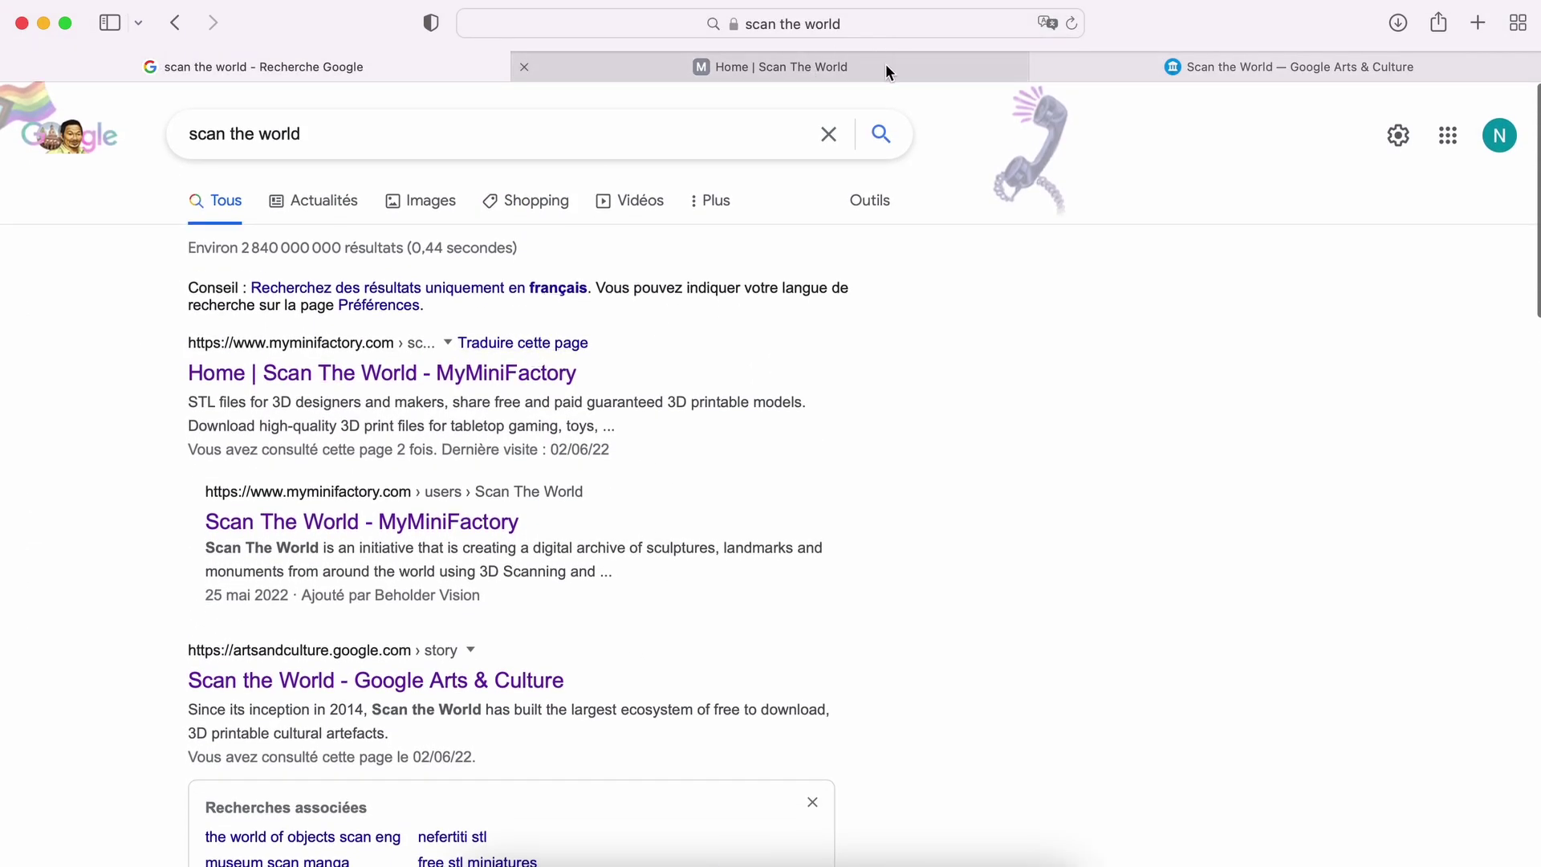
left_click(886, 71)
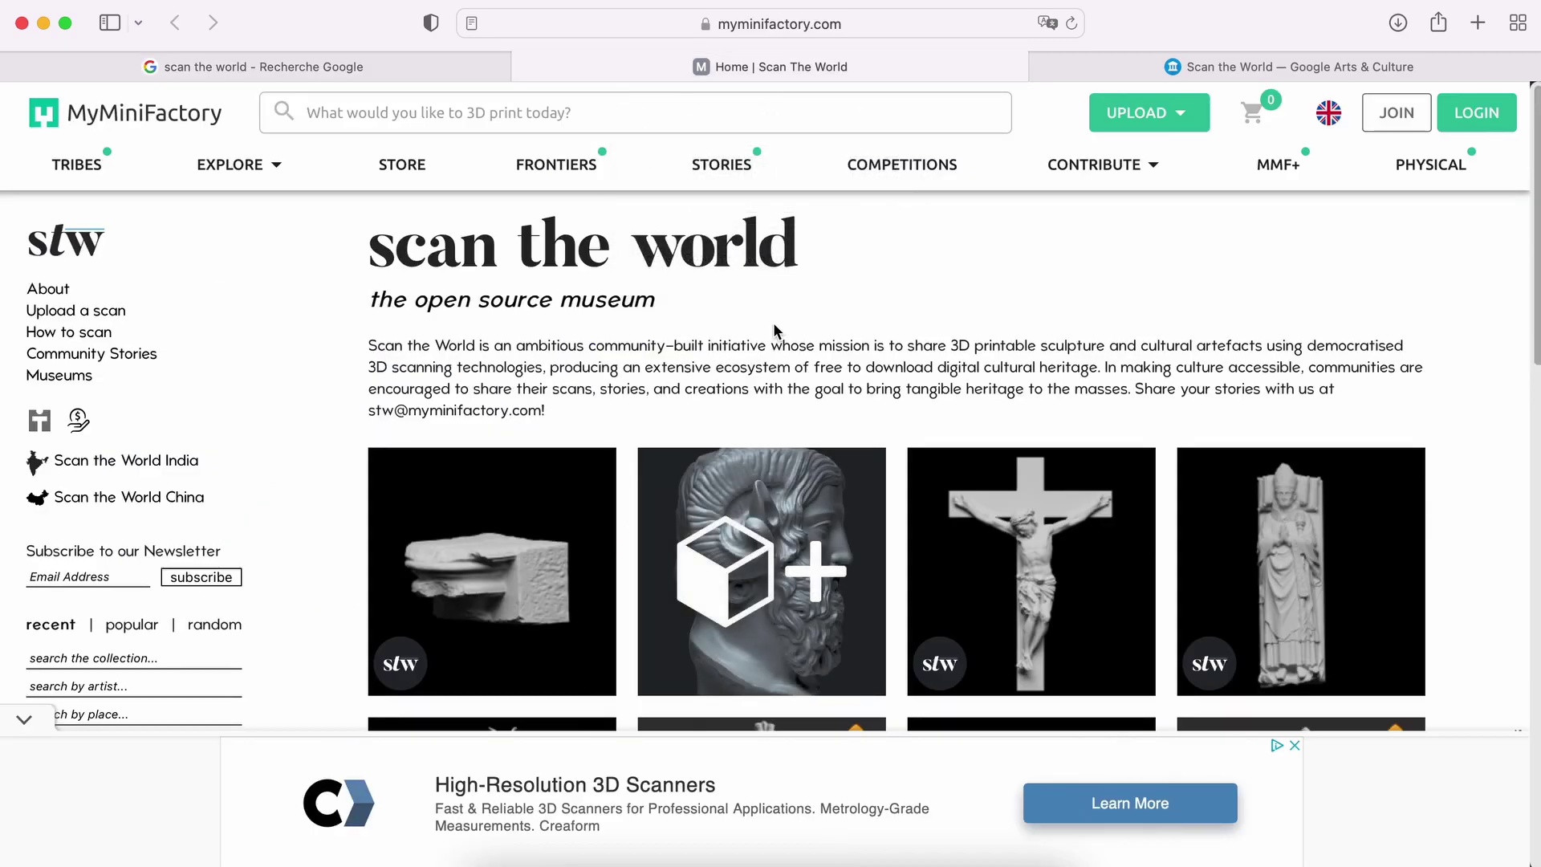
left_click(326, 70)
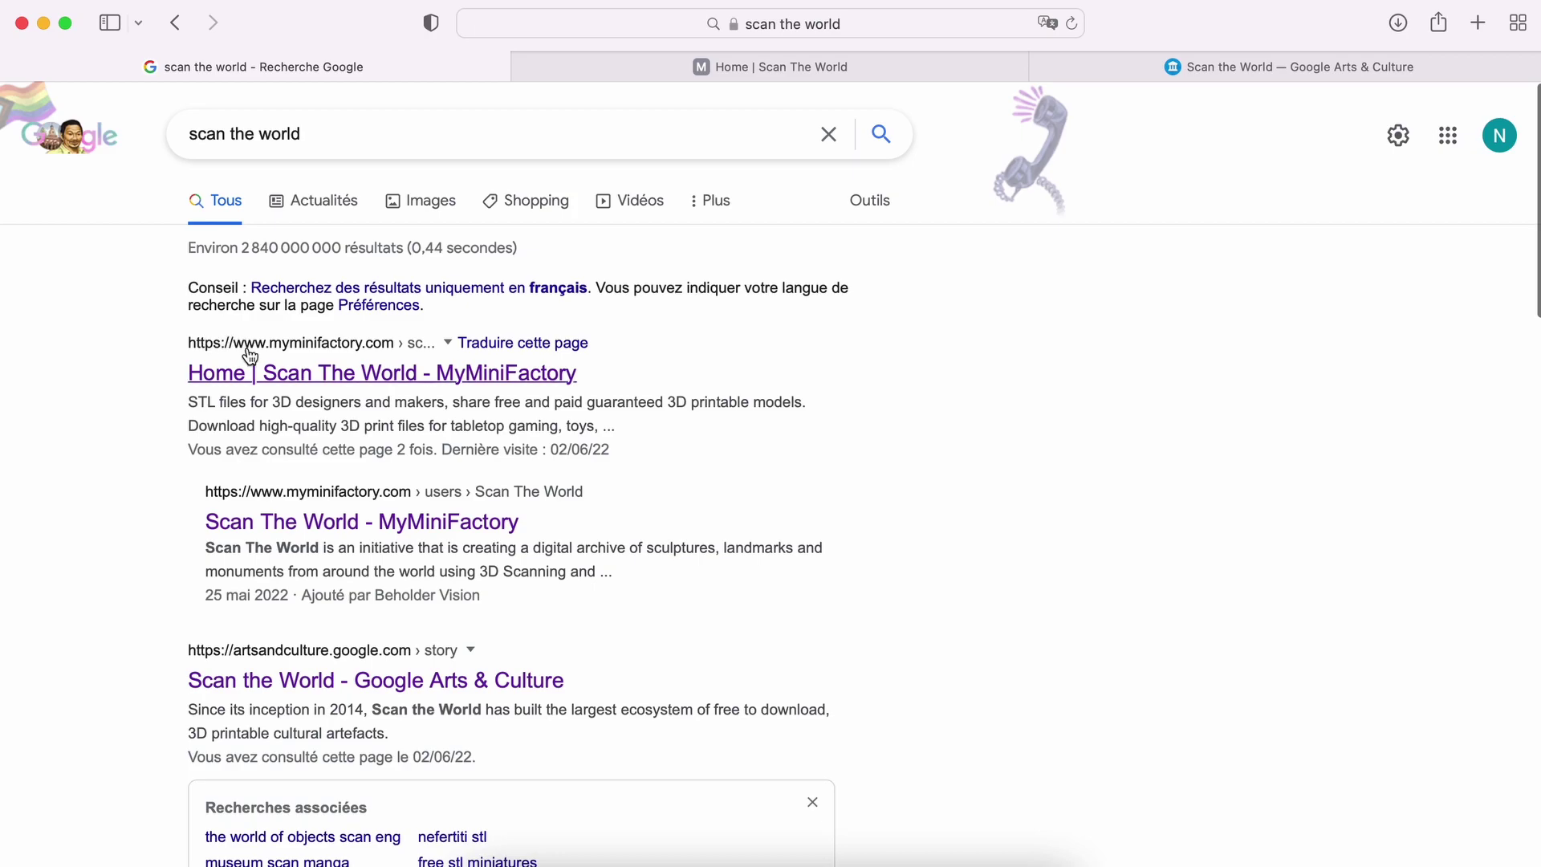
left_click(860, 69)
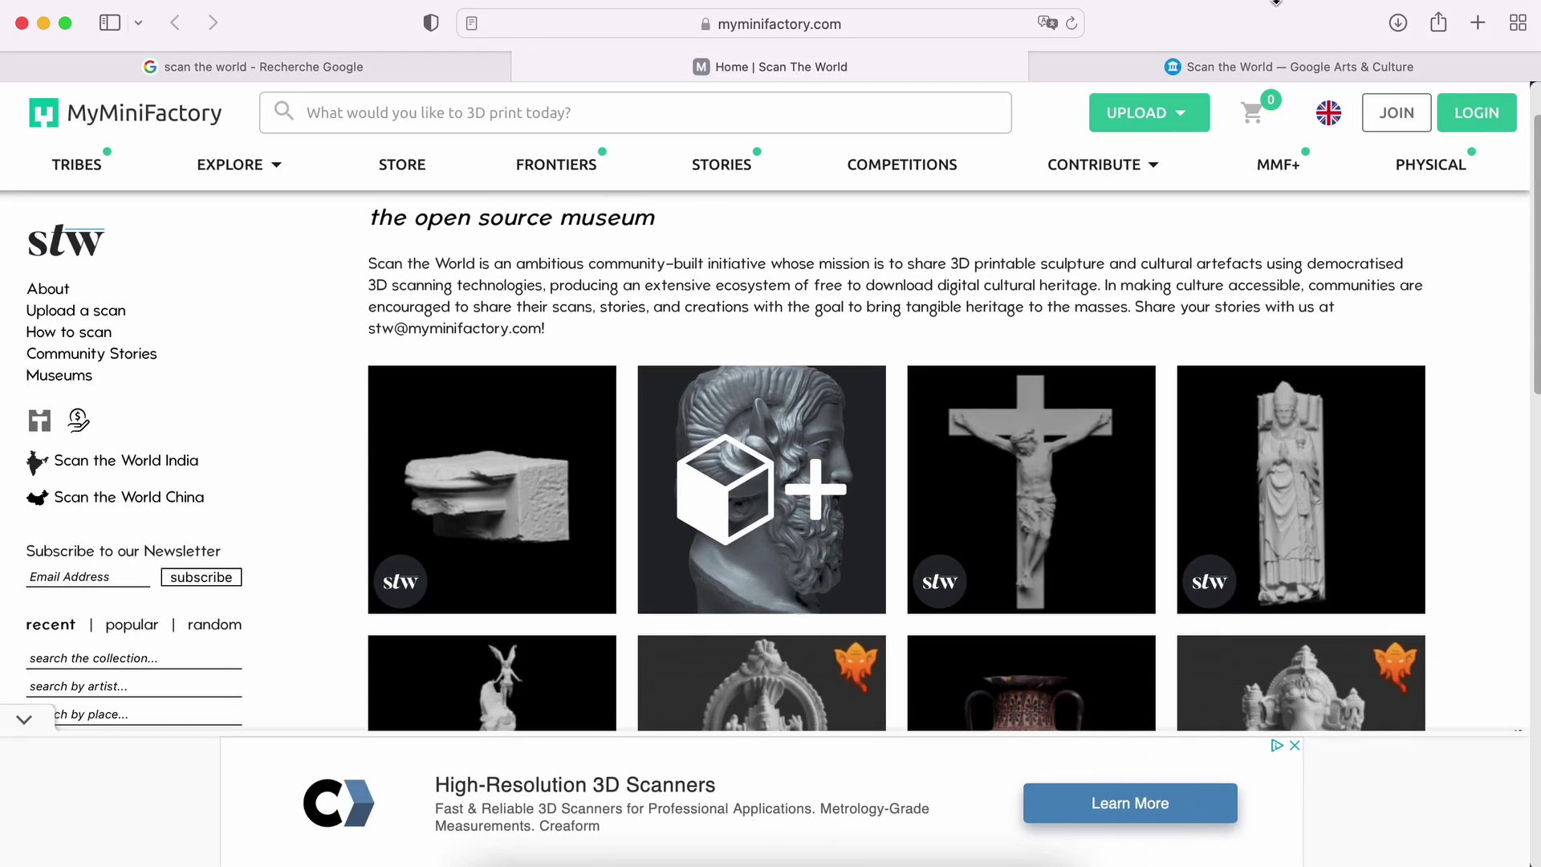
left_click(1297, 61)
scroll(906, 391, "up", 10)
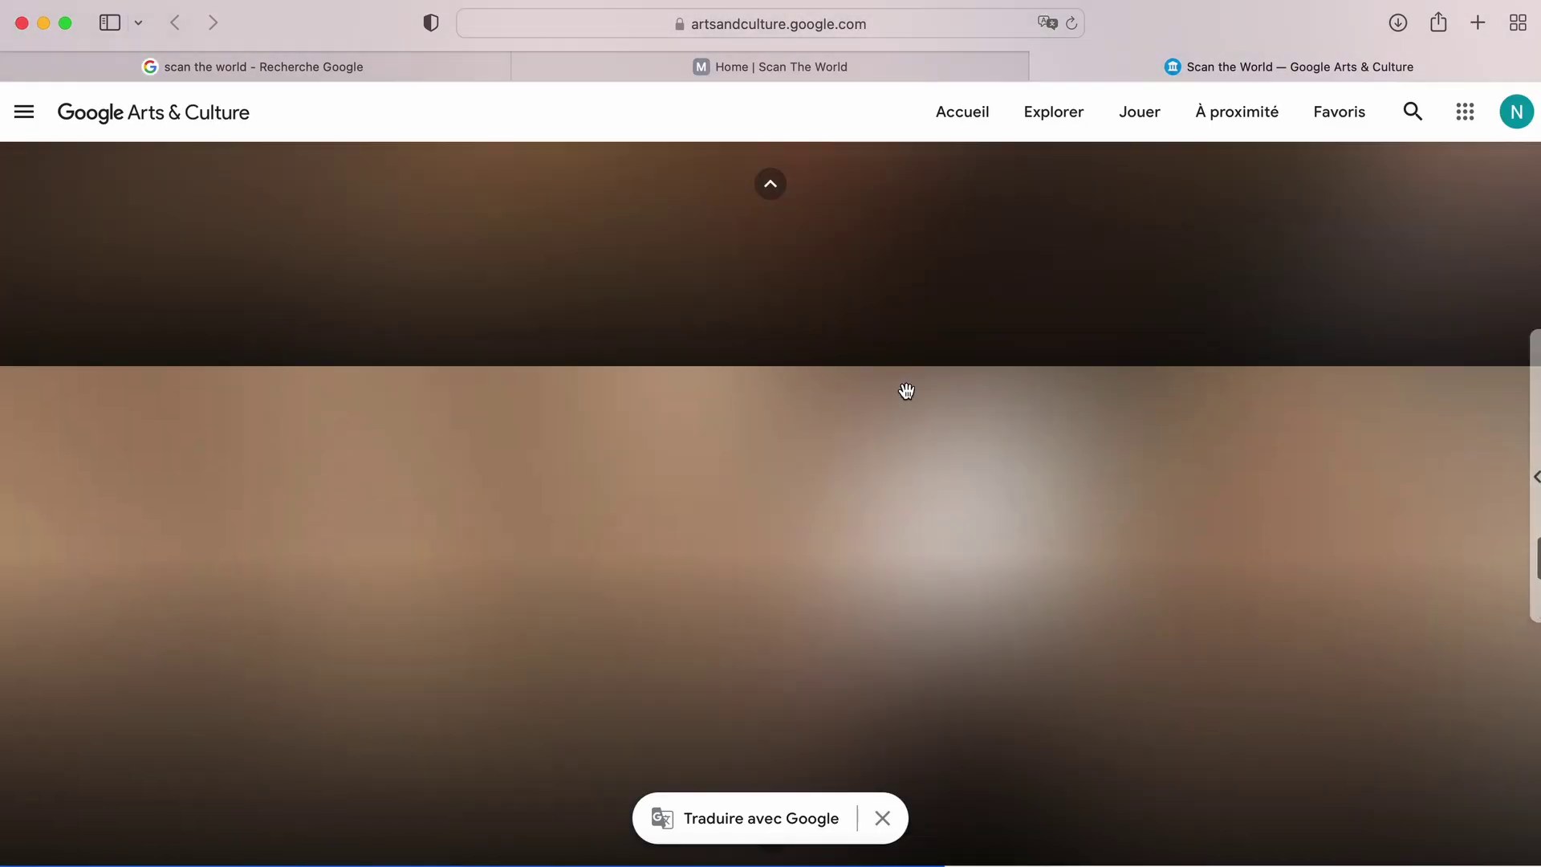
scroll(907, 391, "down", 5)
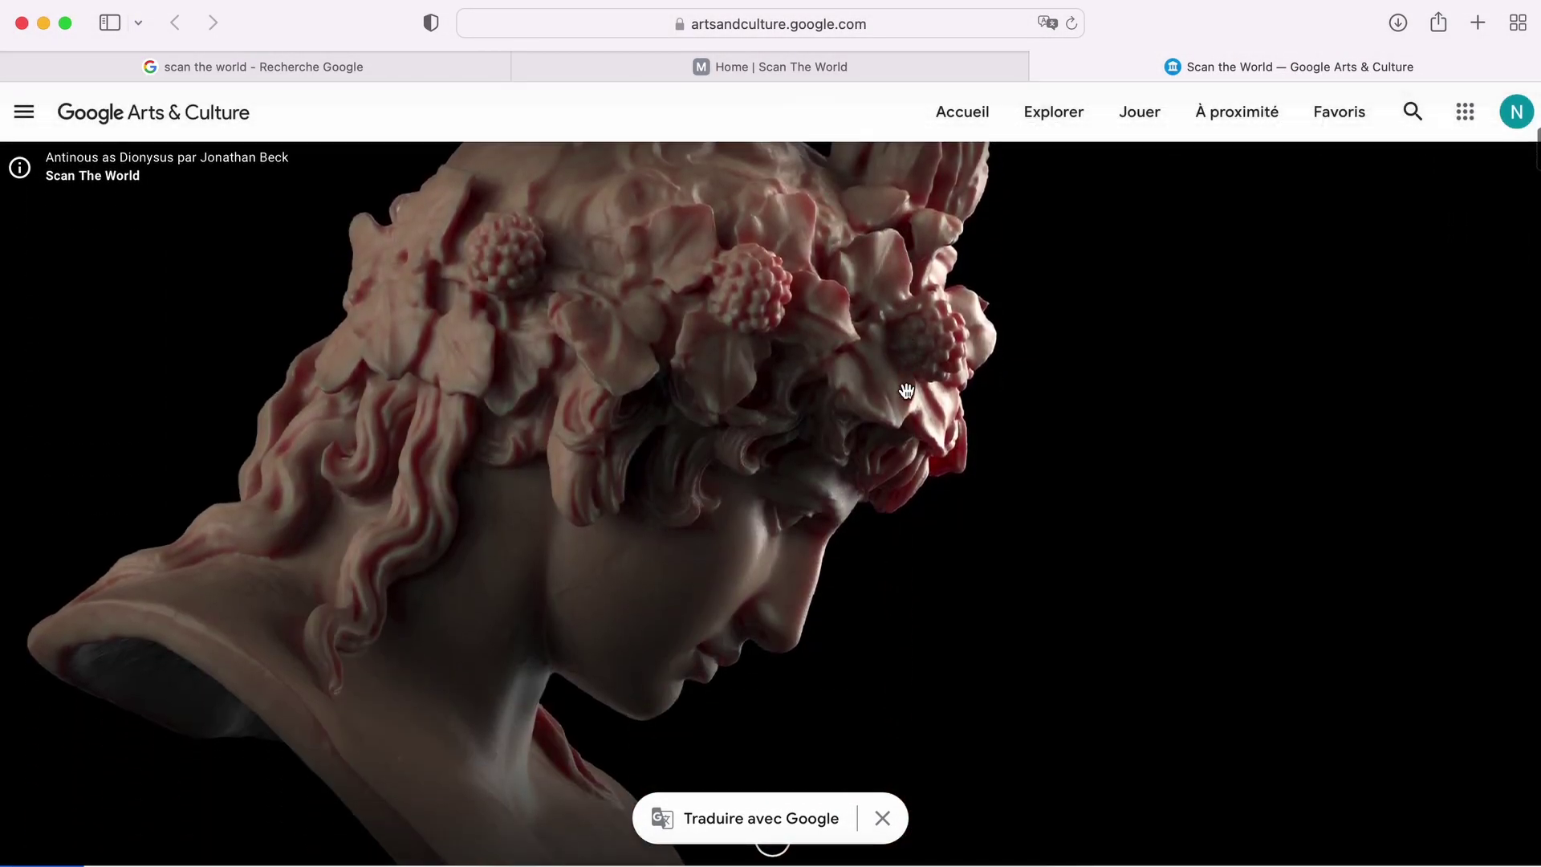
scroll(907, 391, "down", 5)
Return to Scan The World and open the Hunt Museum Candlestick model page
key("ctrl+shift+Tab")
scroll(654, 552, "up", 1)
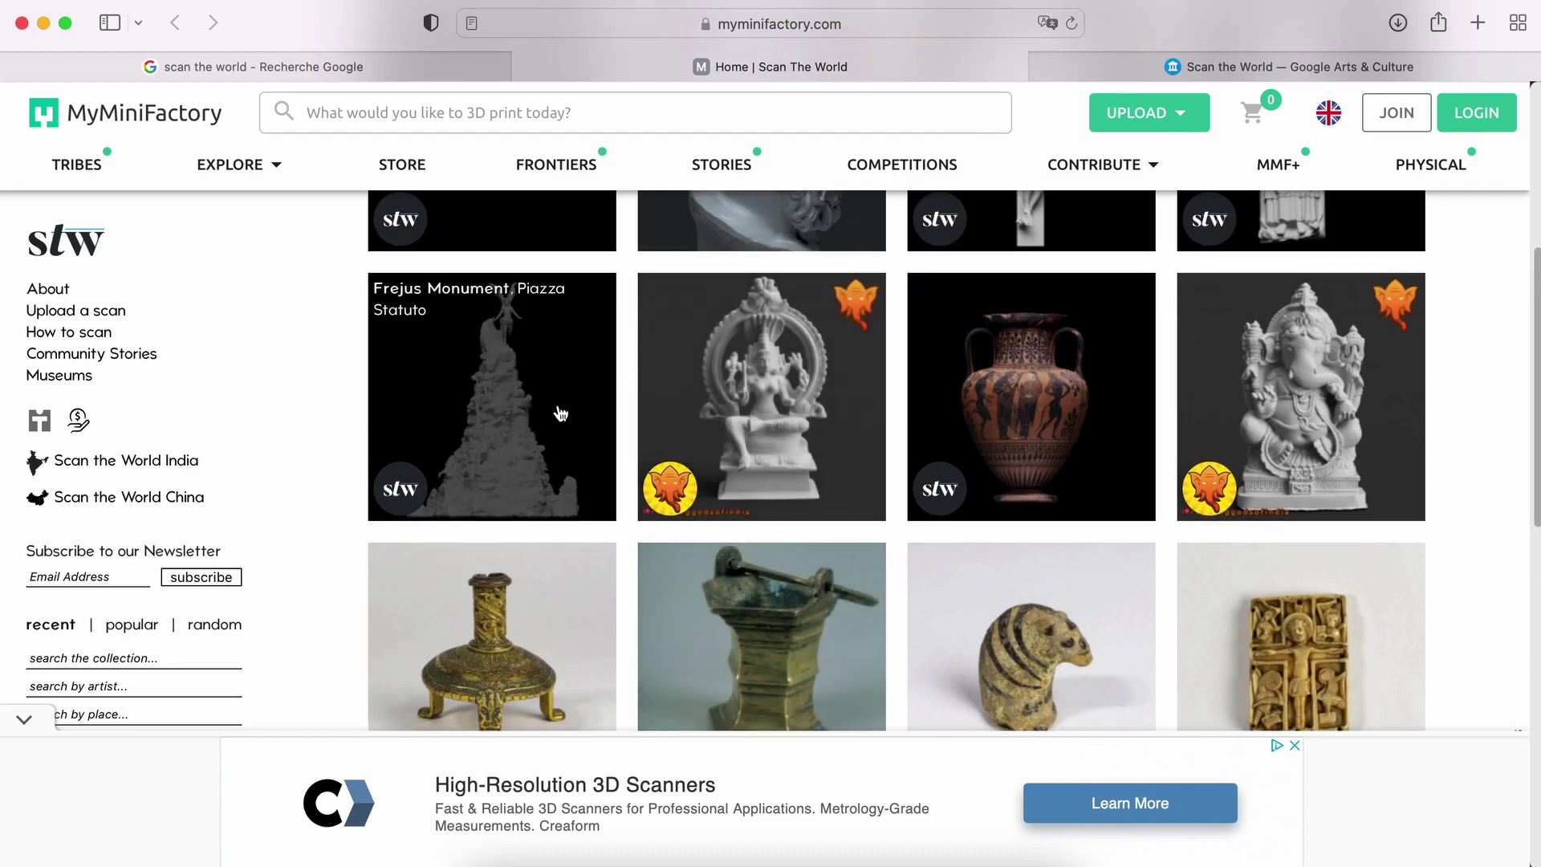
scroll(560, 413, "down", 3)
left_click(520, 562)
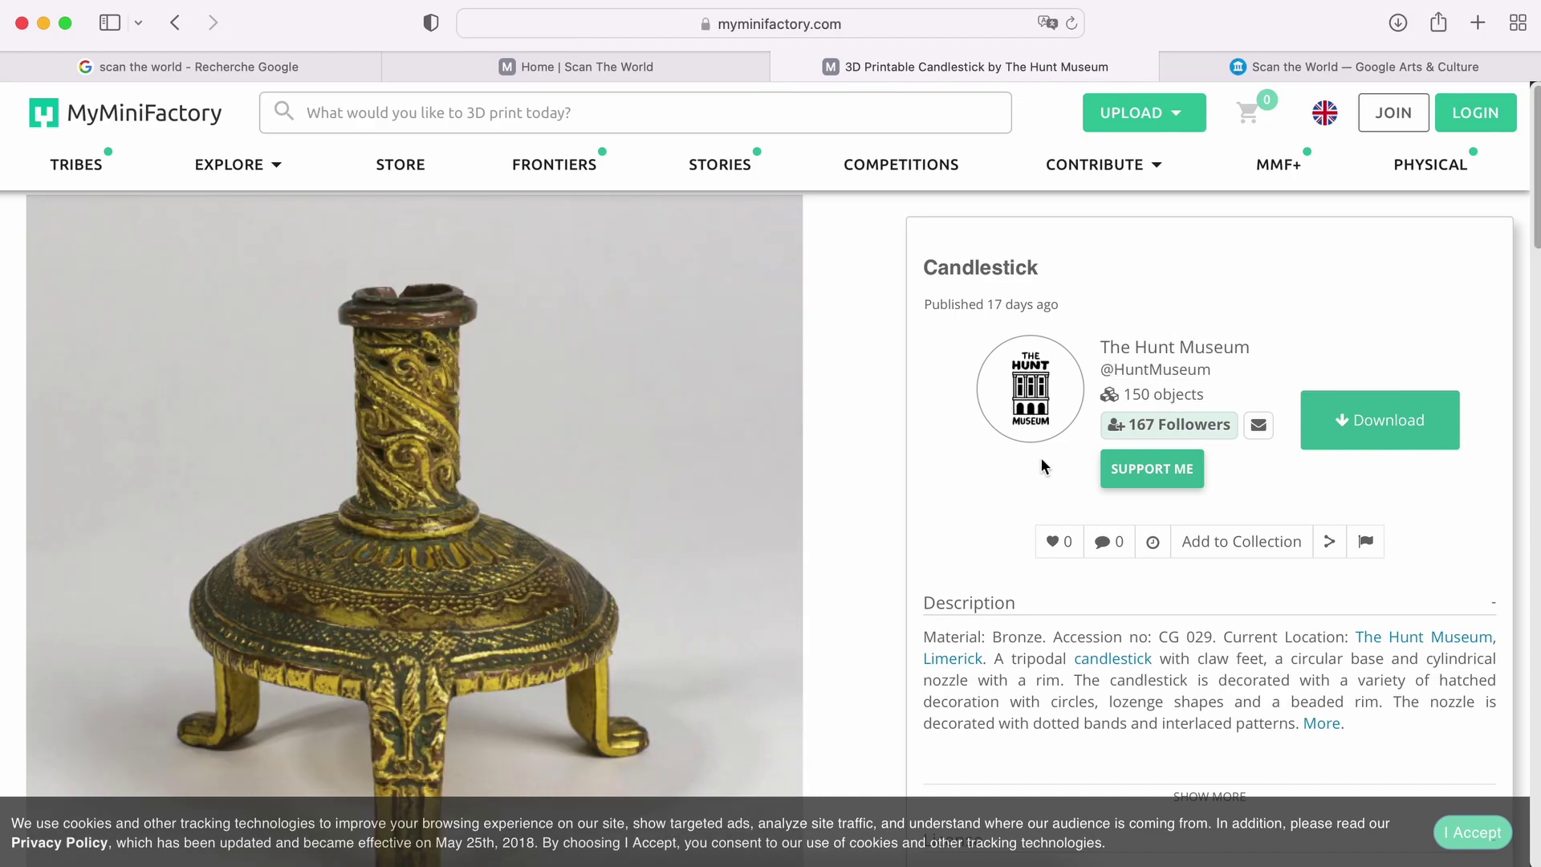
Download the Candlestick via Download Only, dismiss the ad, and return to Scan The World
scroll(1041, 466, "down", 3)
scroll(594, 503, "down", 5)
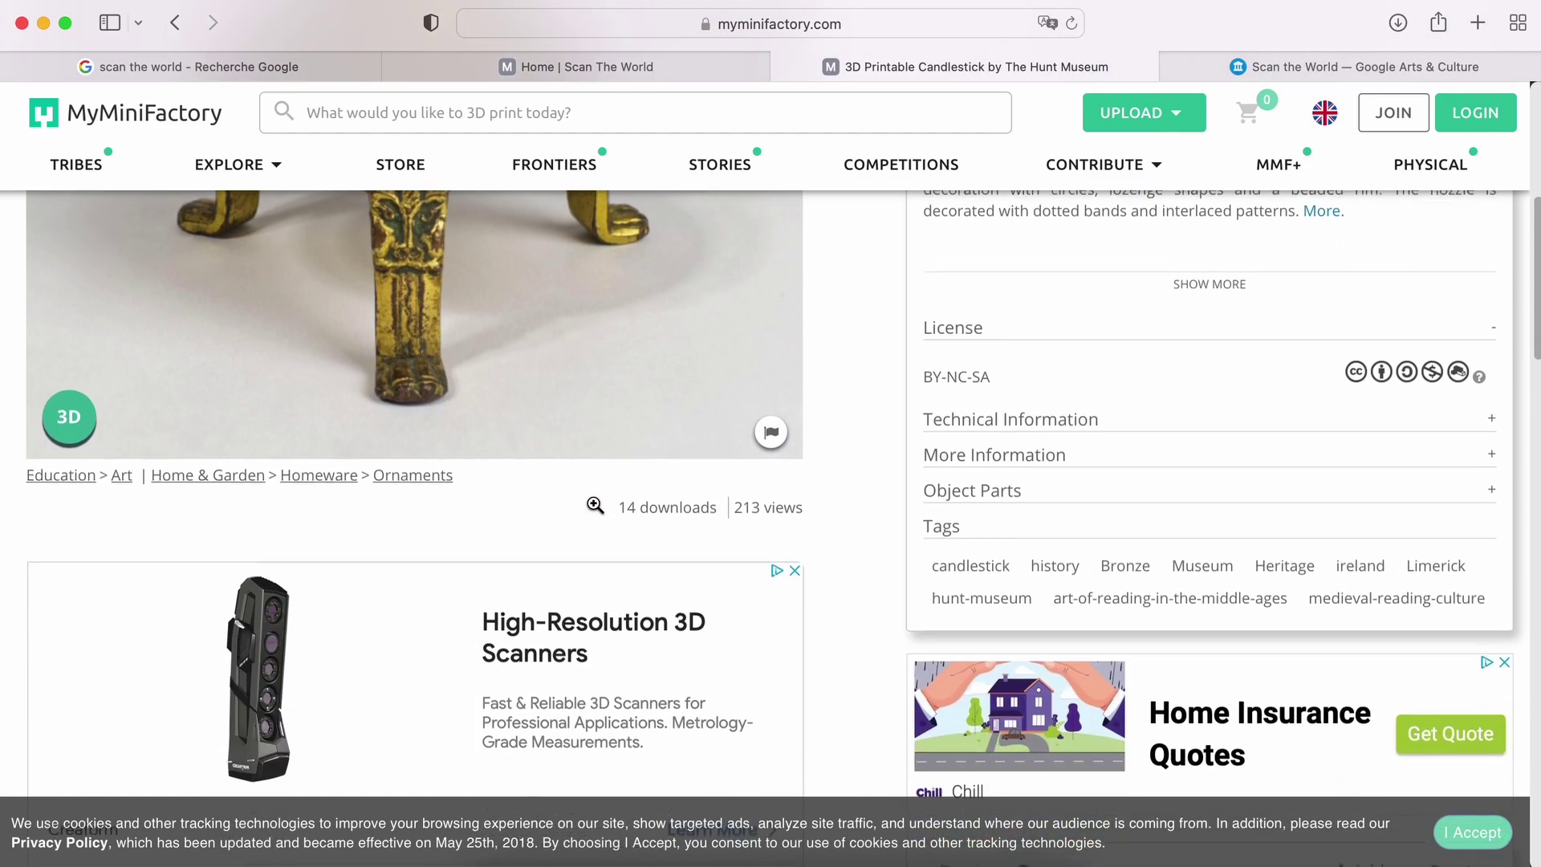
scroll(594, 503, "up", 7)
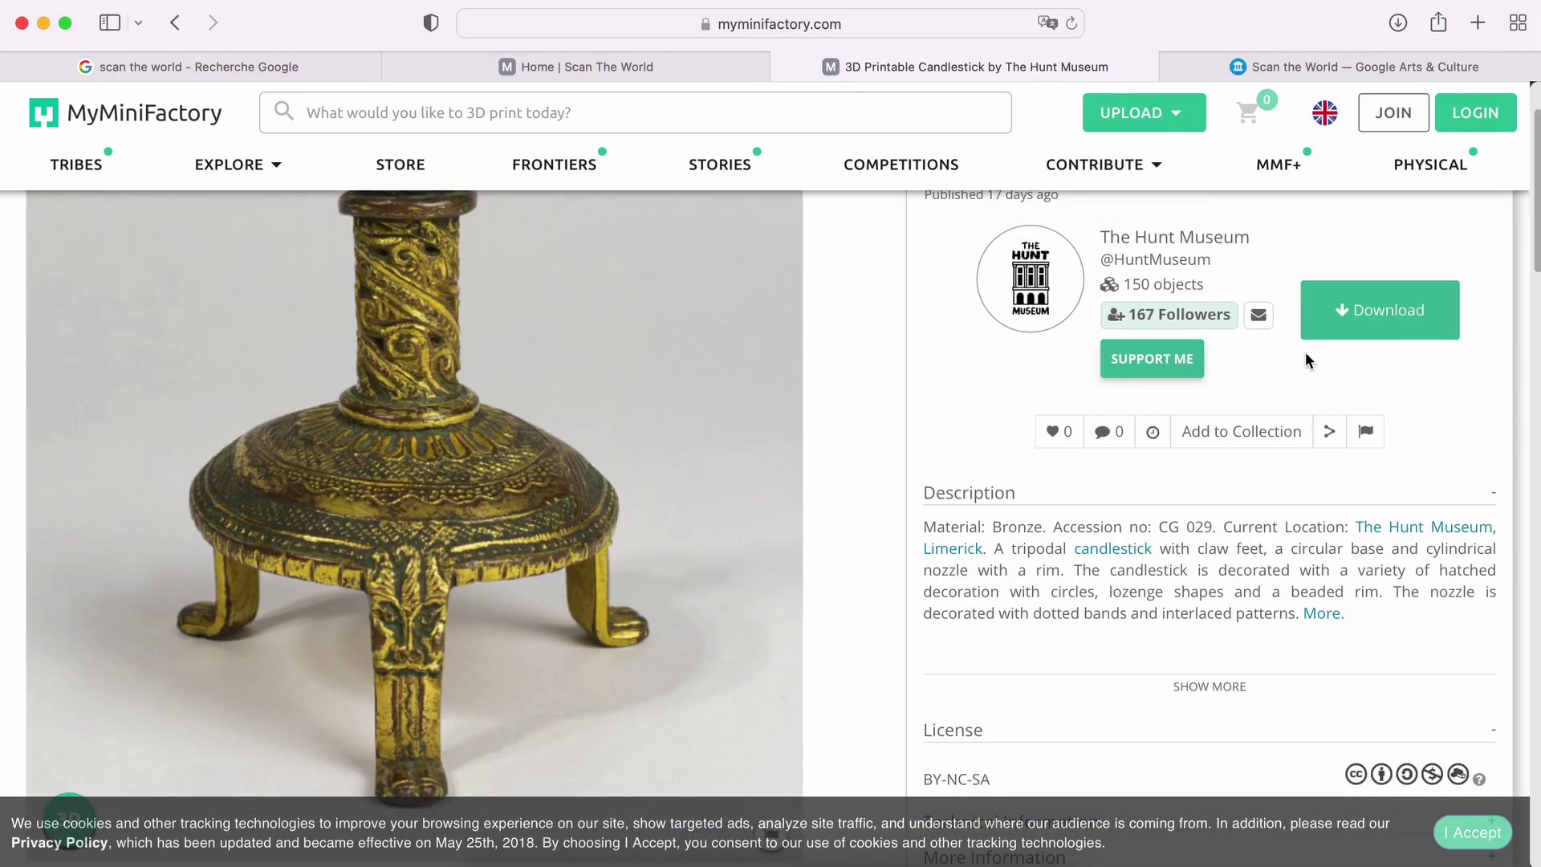
left_click(1401, 323)
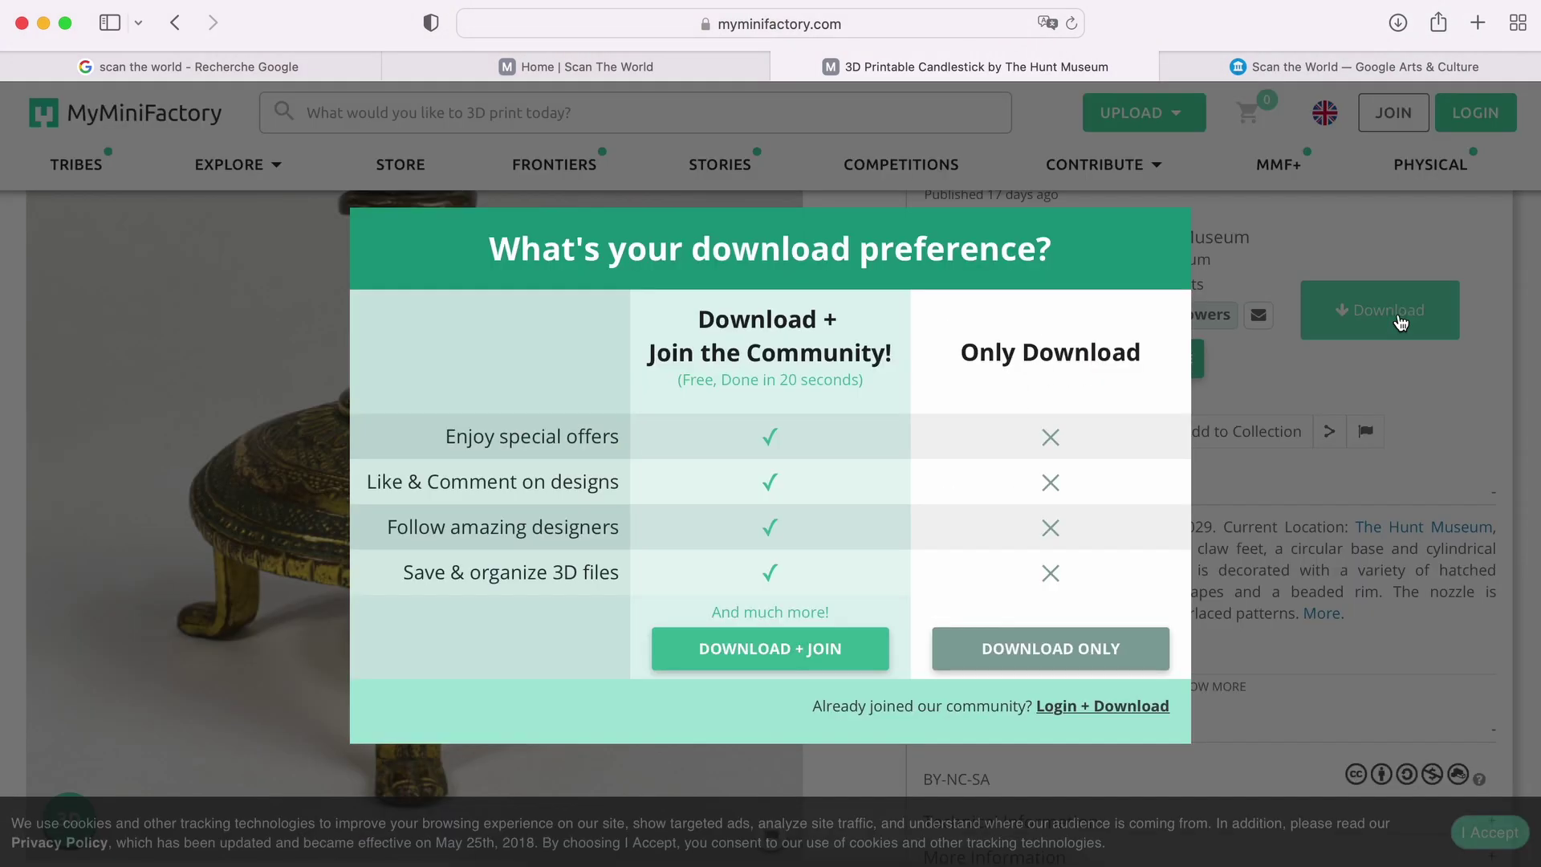
left_click(1088, 660)
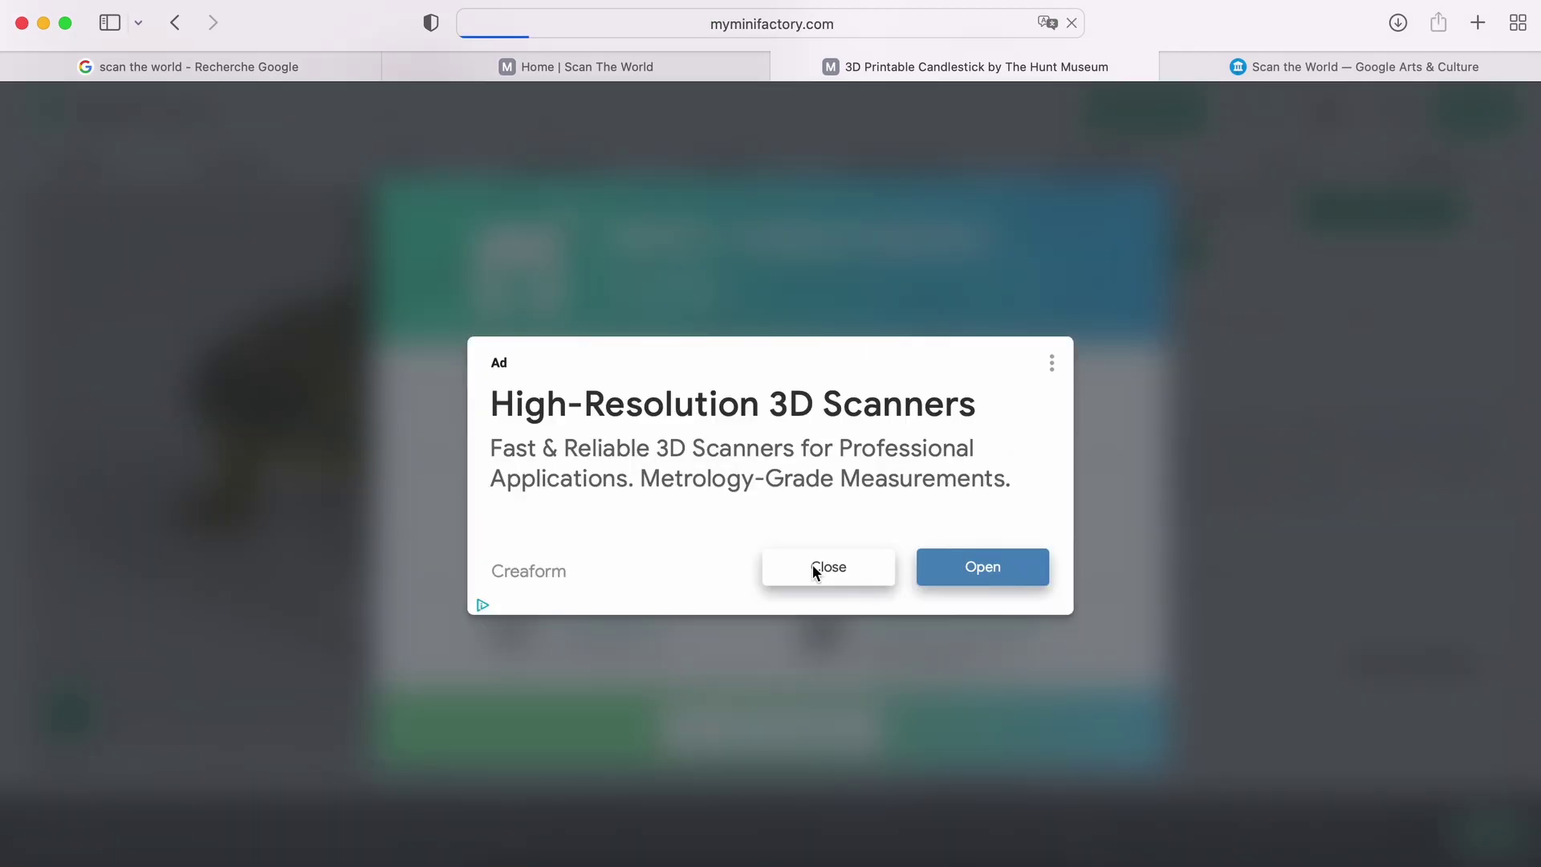
left_click(813, 569)
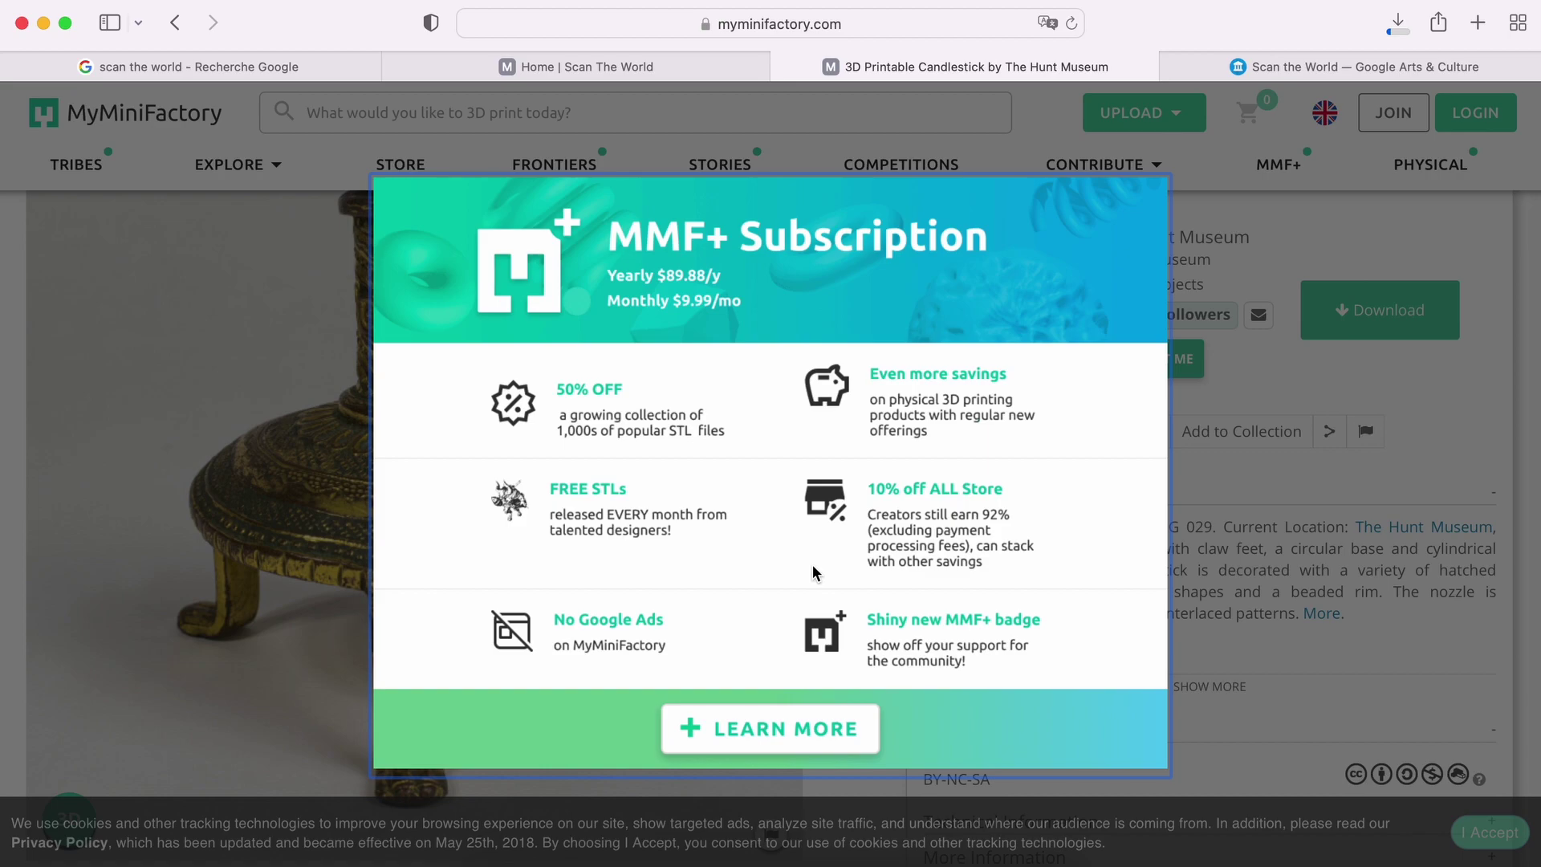
key("ctrl+shift+Tab")
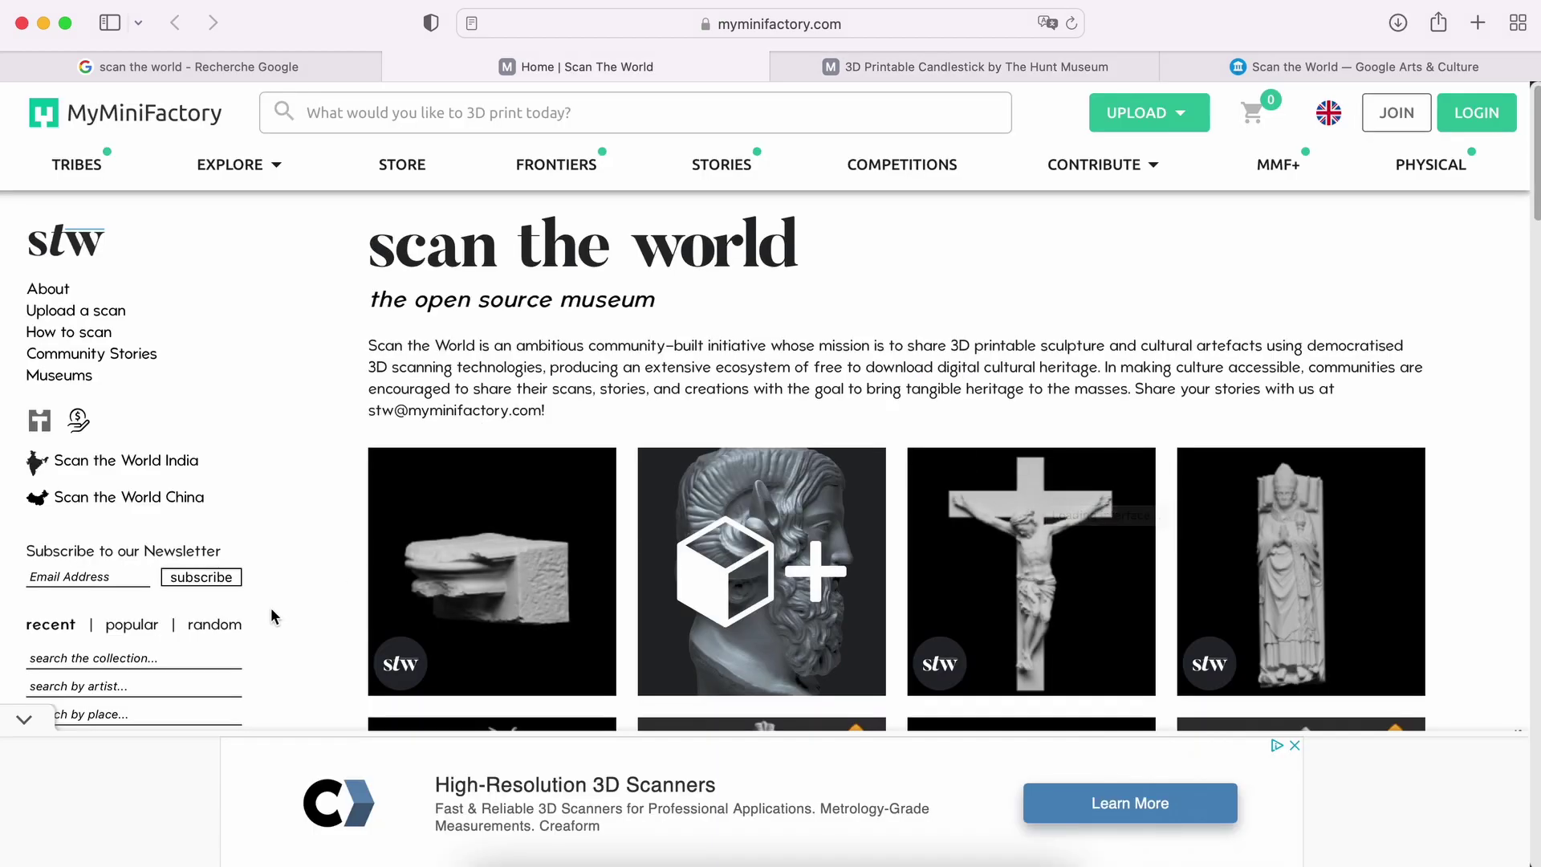
Open the popular Venus de Milo model page, then minimise the browser to reveal Blender
left_click(140, 630)
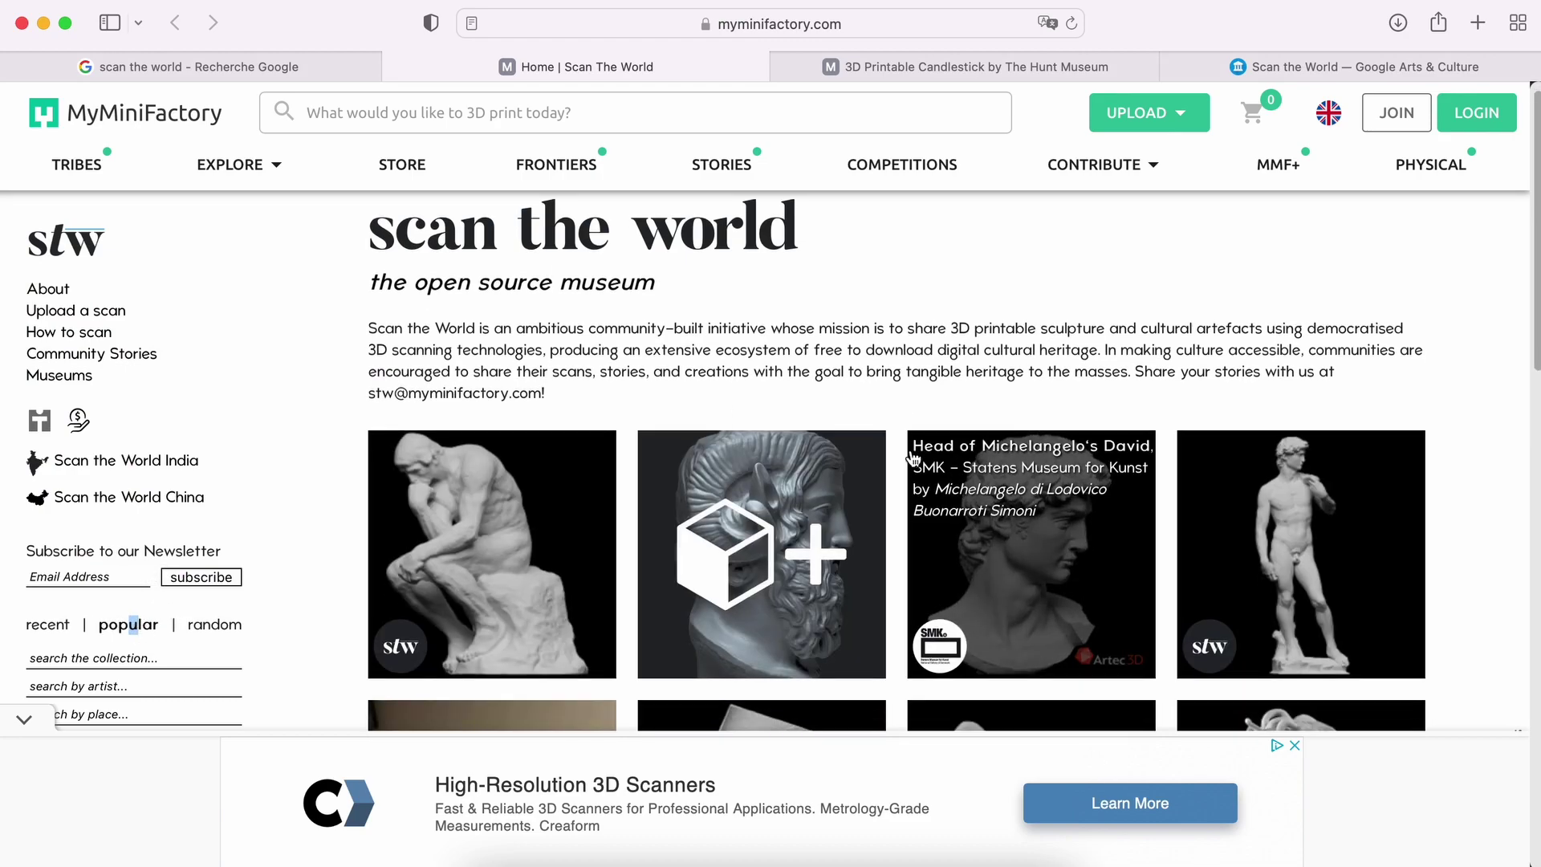
scroll(1445, 472, "down", 3)
scroll(1460, 562, "down", 4)
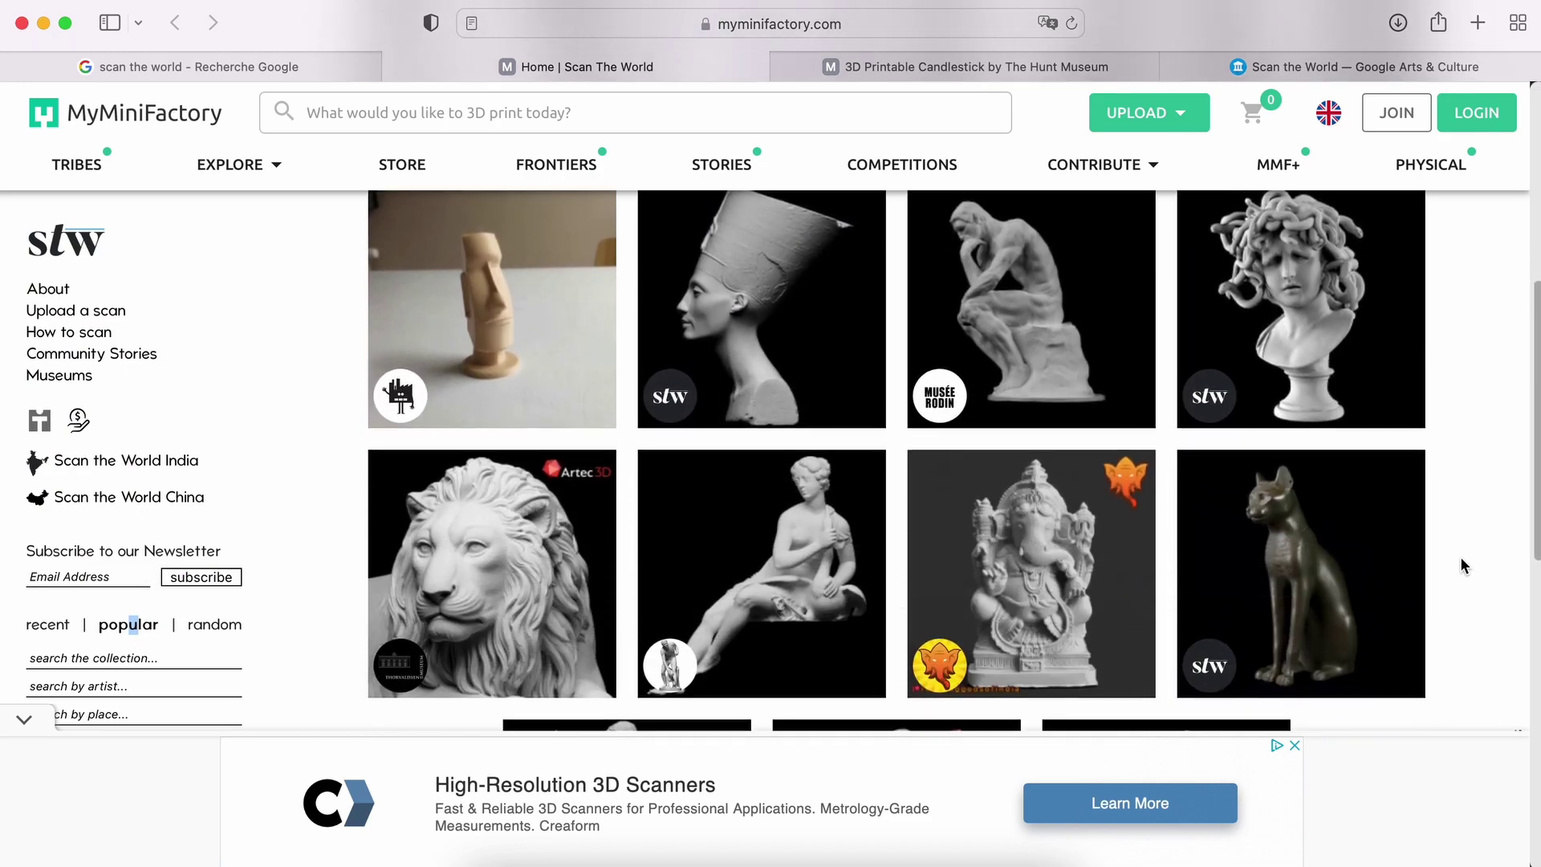
scroll(1461, 566, "down", 5)
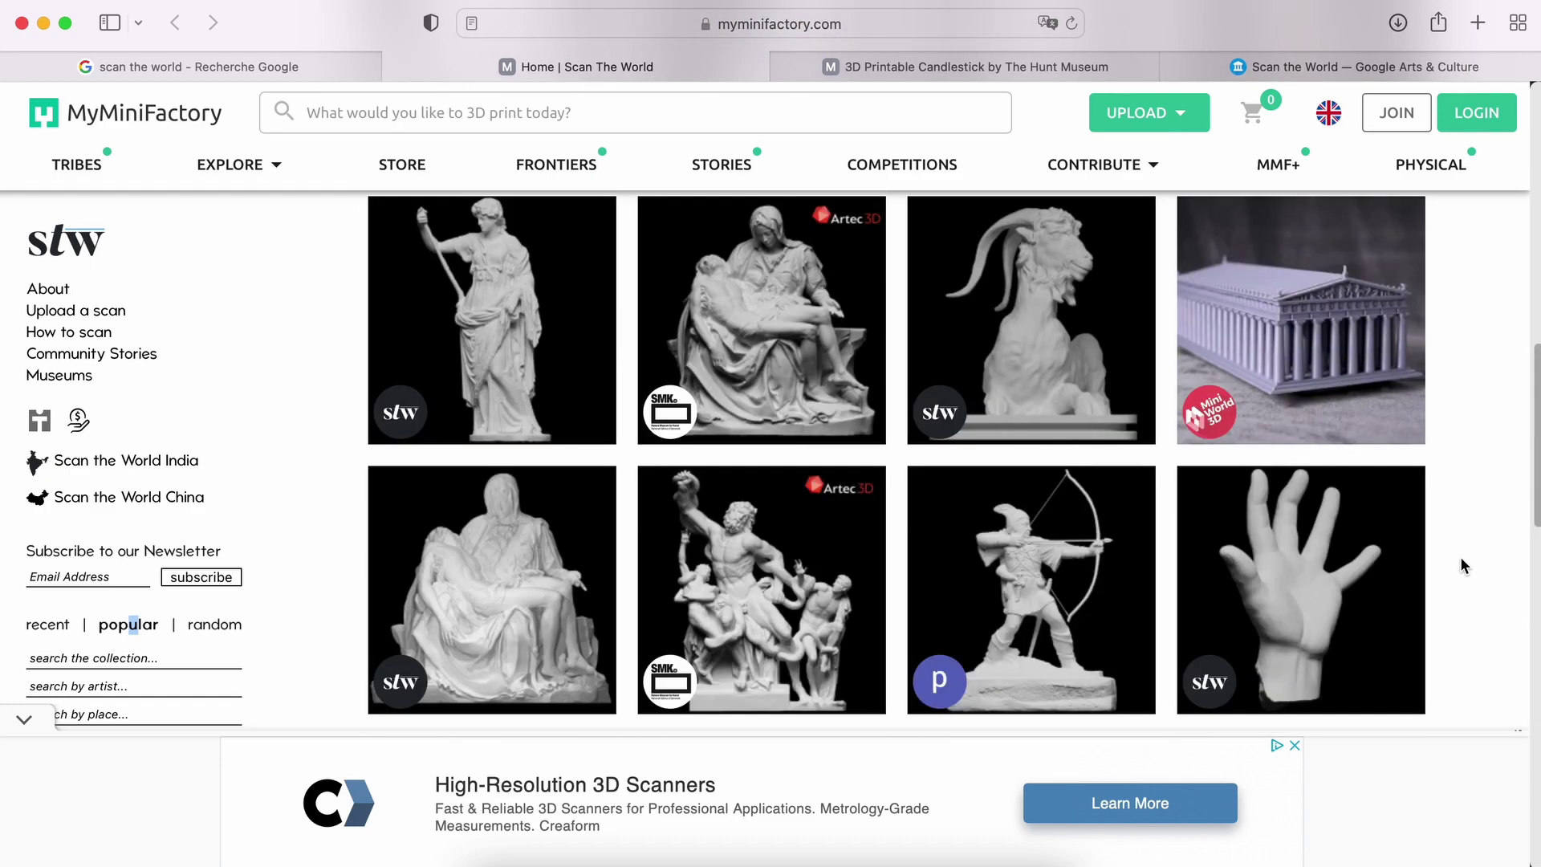
scroll(1461, 566, "down", 3)
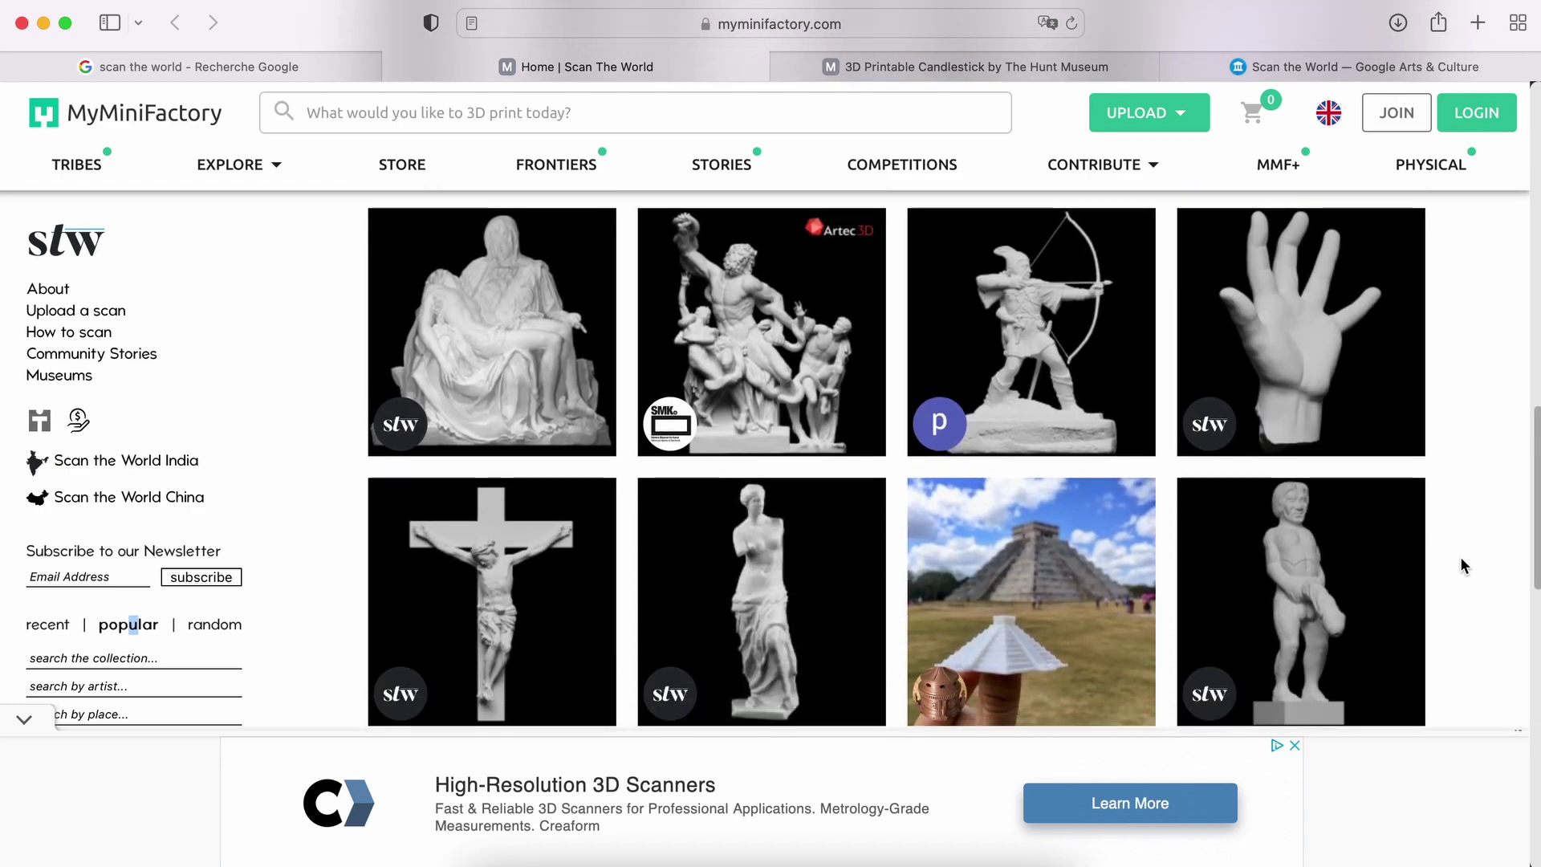
scroll(1460, 558, "down", 2)
scroll(1460, 558, "down", 4)
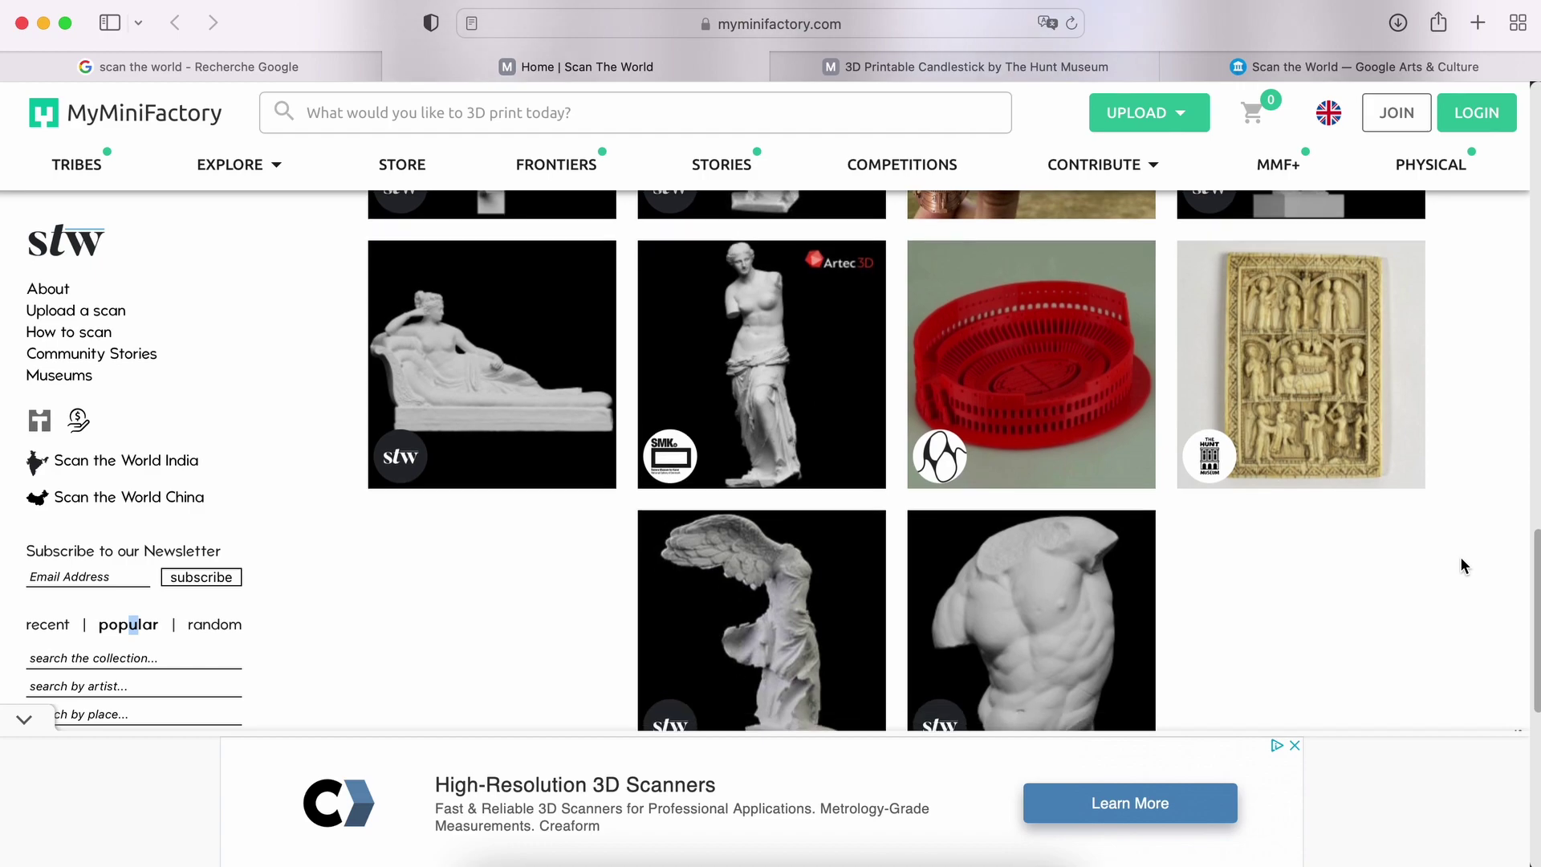
left_click(788, 412)
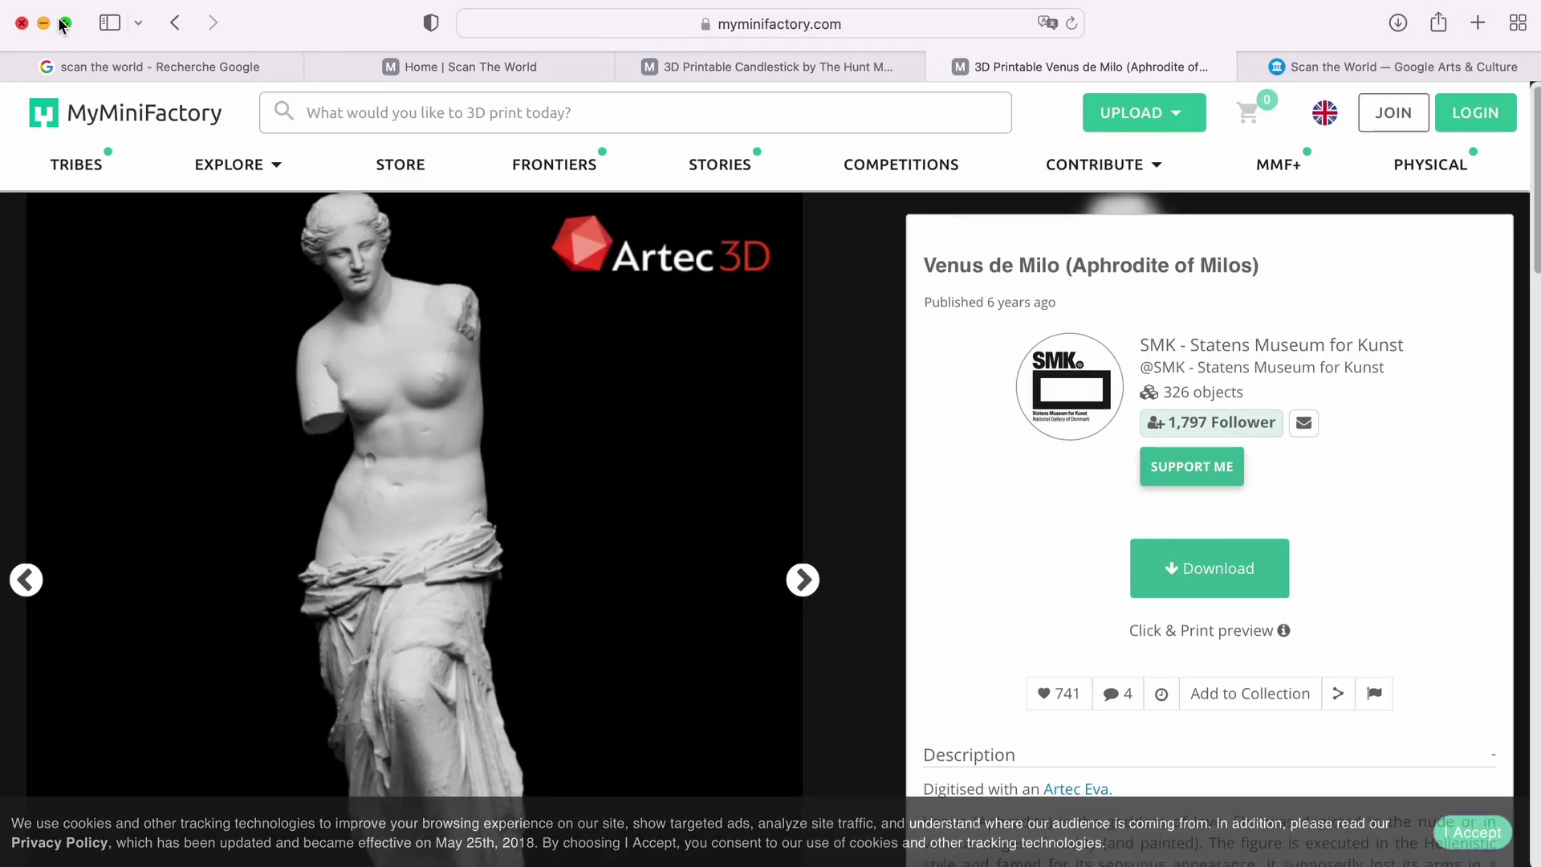
left_click(42, 25)
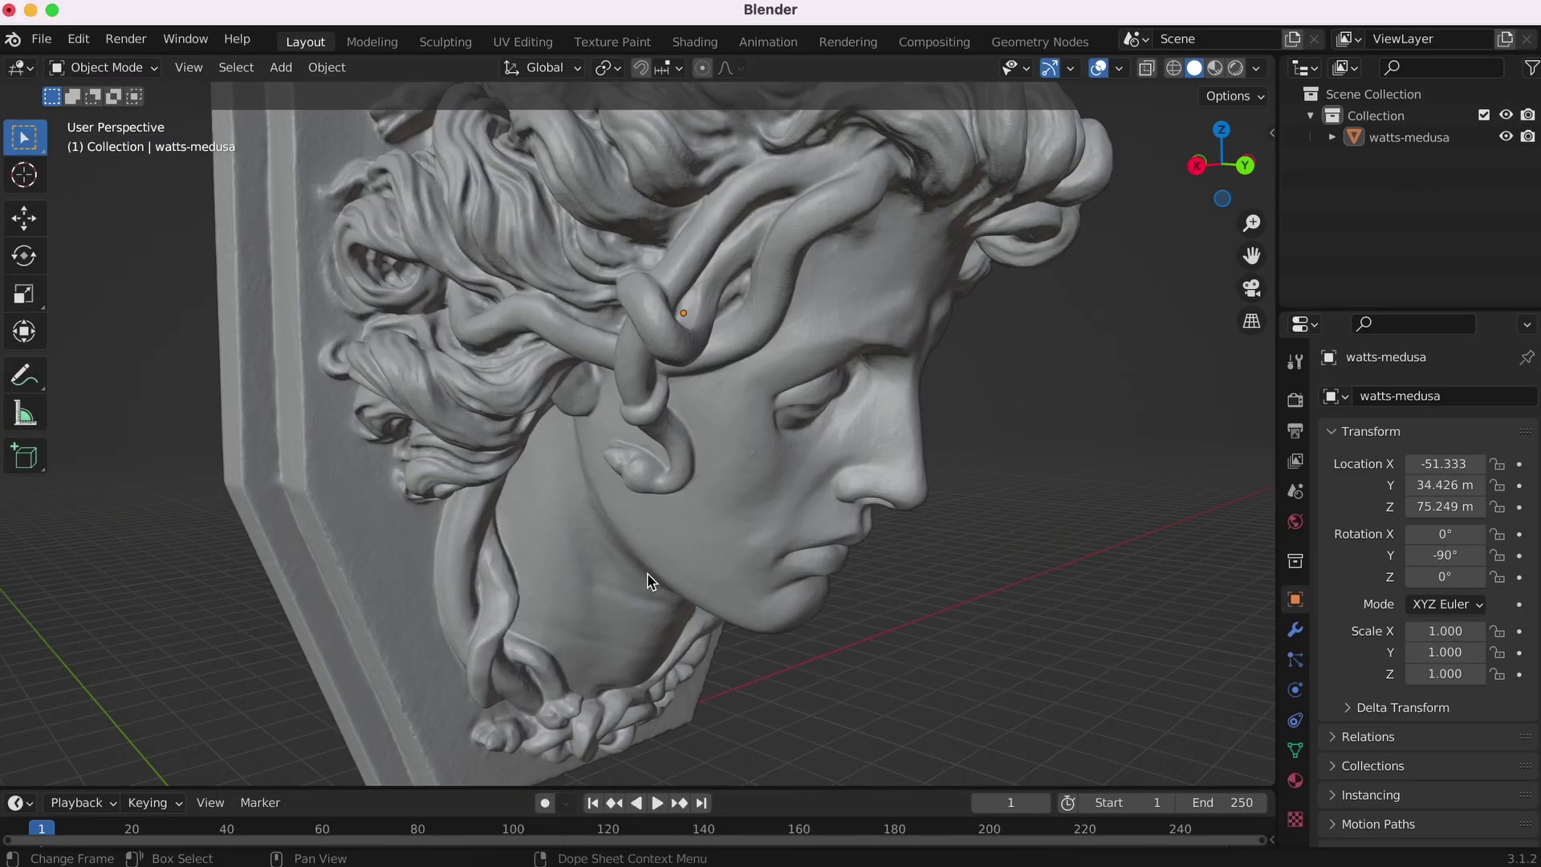
Select and delete the watts-medusa model
left_click(730, 412)
key("x")
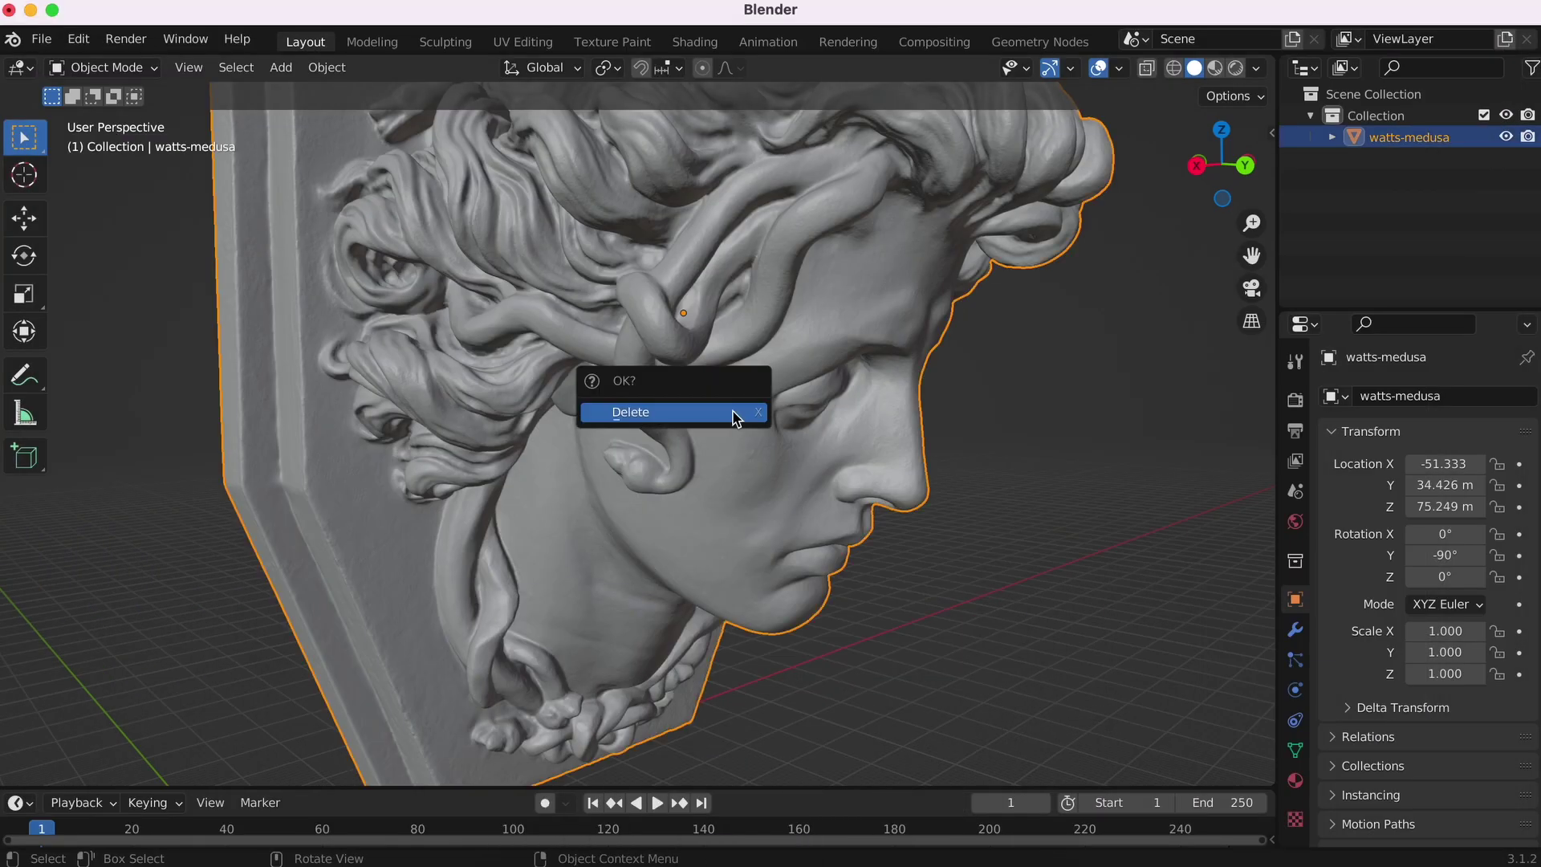
left_click(733, 412)
Zoom out over the empty scene and start an import from the File menu
scroll(434, 392, "down", 2, "ctrl")
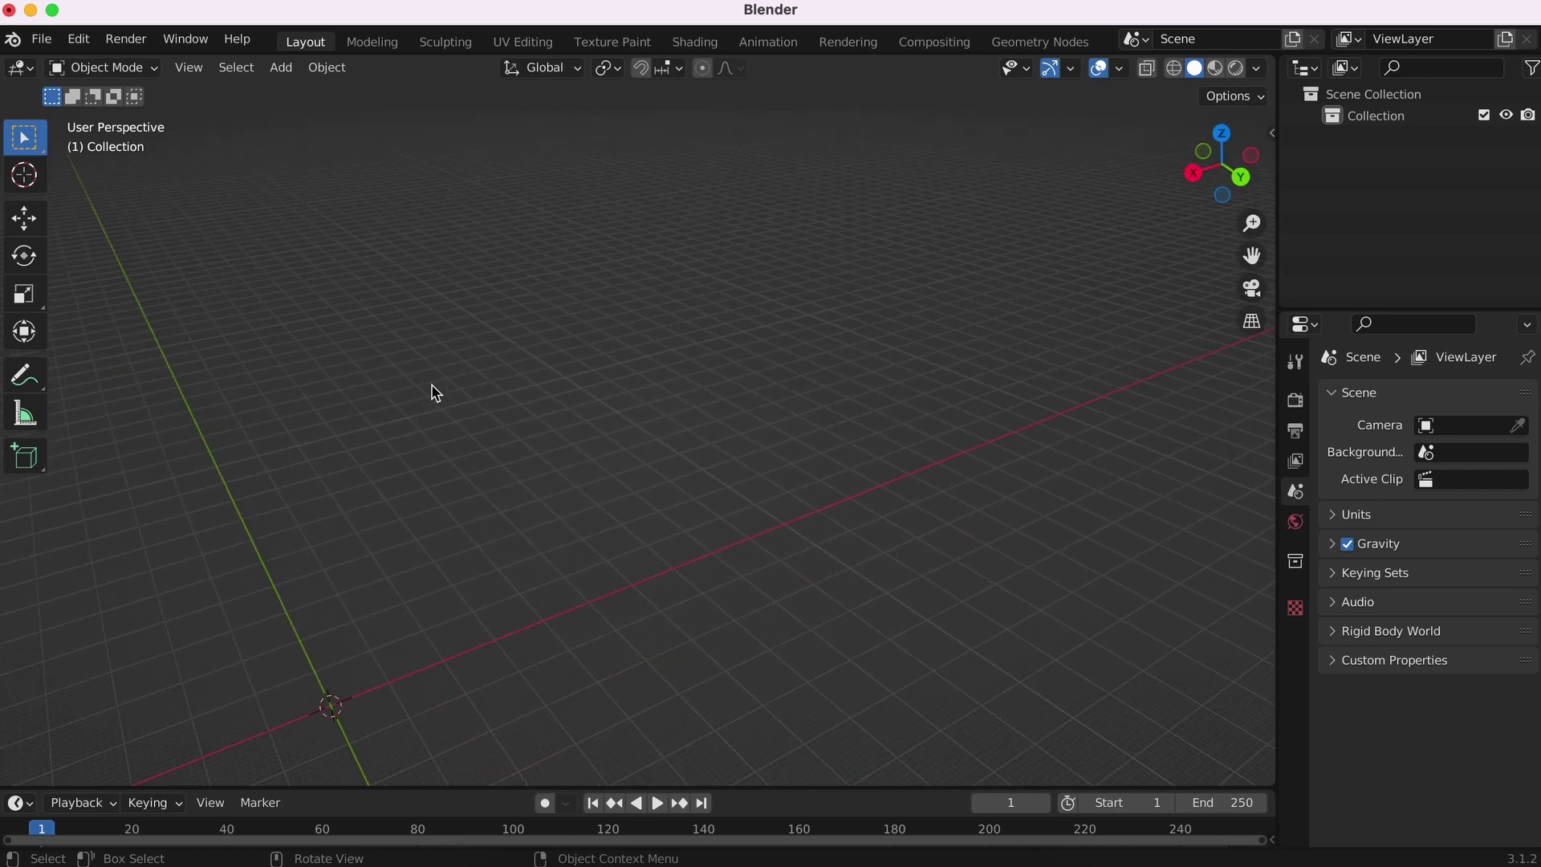
scroll(434, 392, "down", 2, "ctrl")
scroll(435, 392, "down", 2, "ctrl")
scroll(434, 392, "down", 2, "ctrl")
scroll(434, 392, "down", 1, "ctrl")
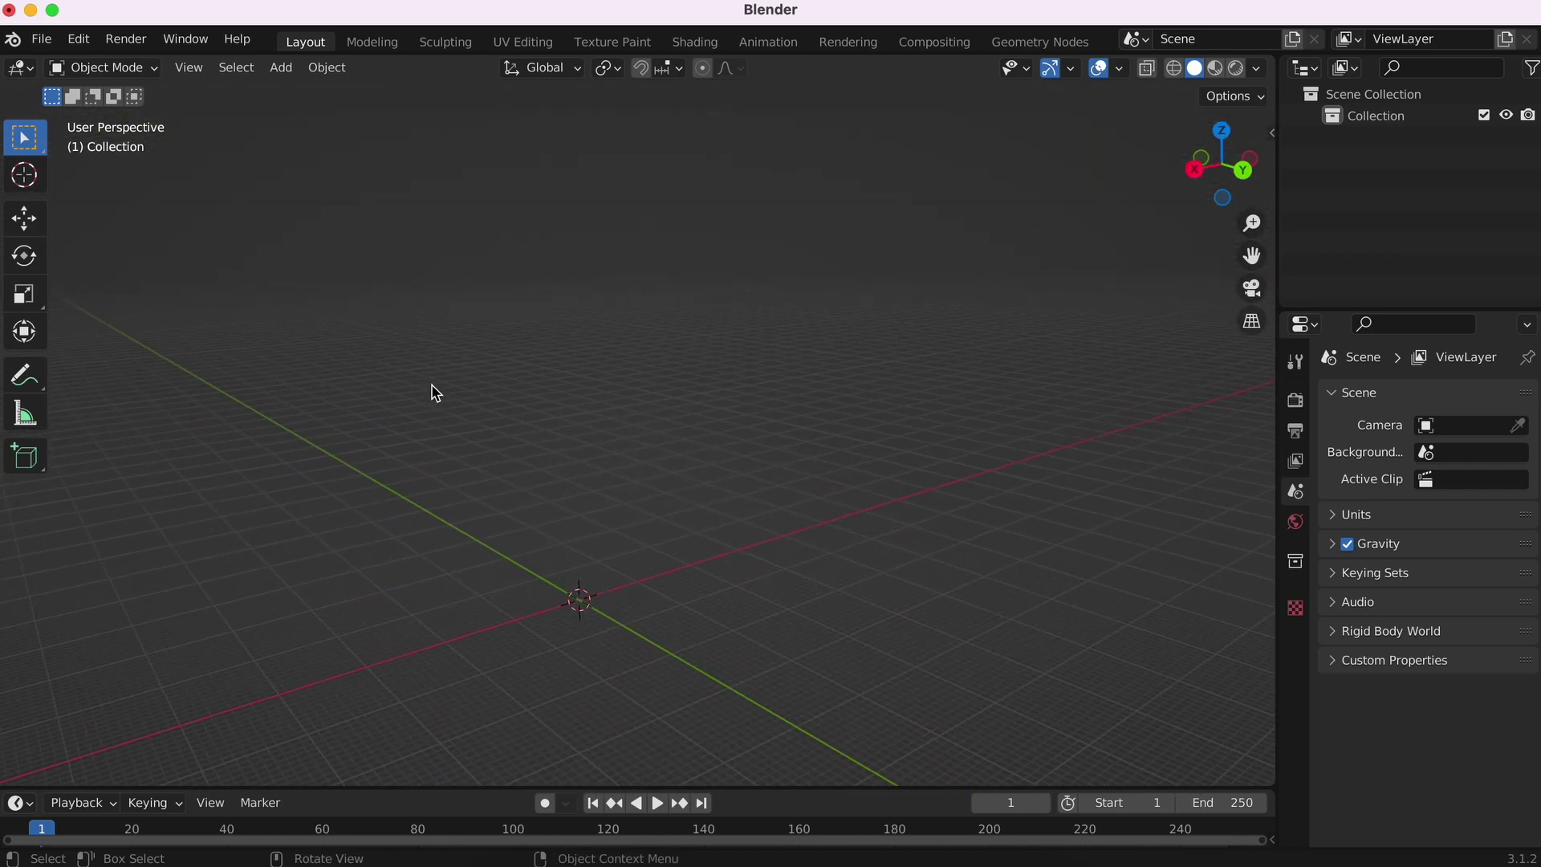
left_click(52, 44)
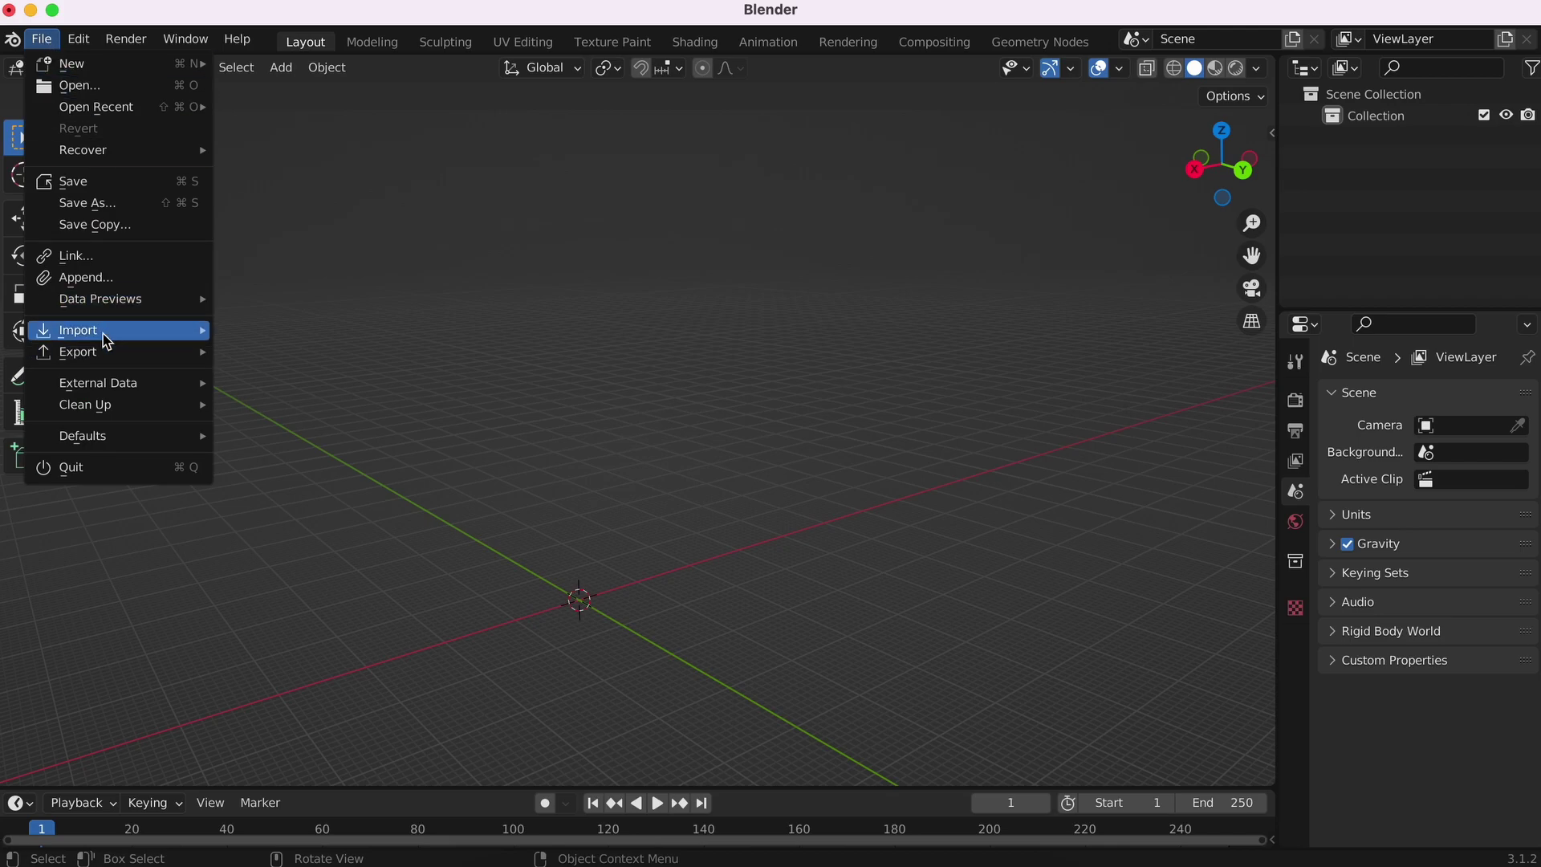
mouse_move(78, 330)
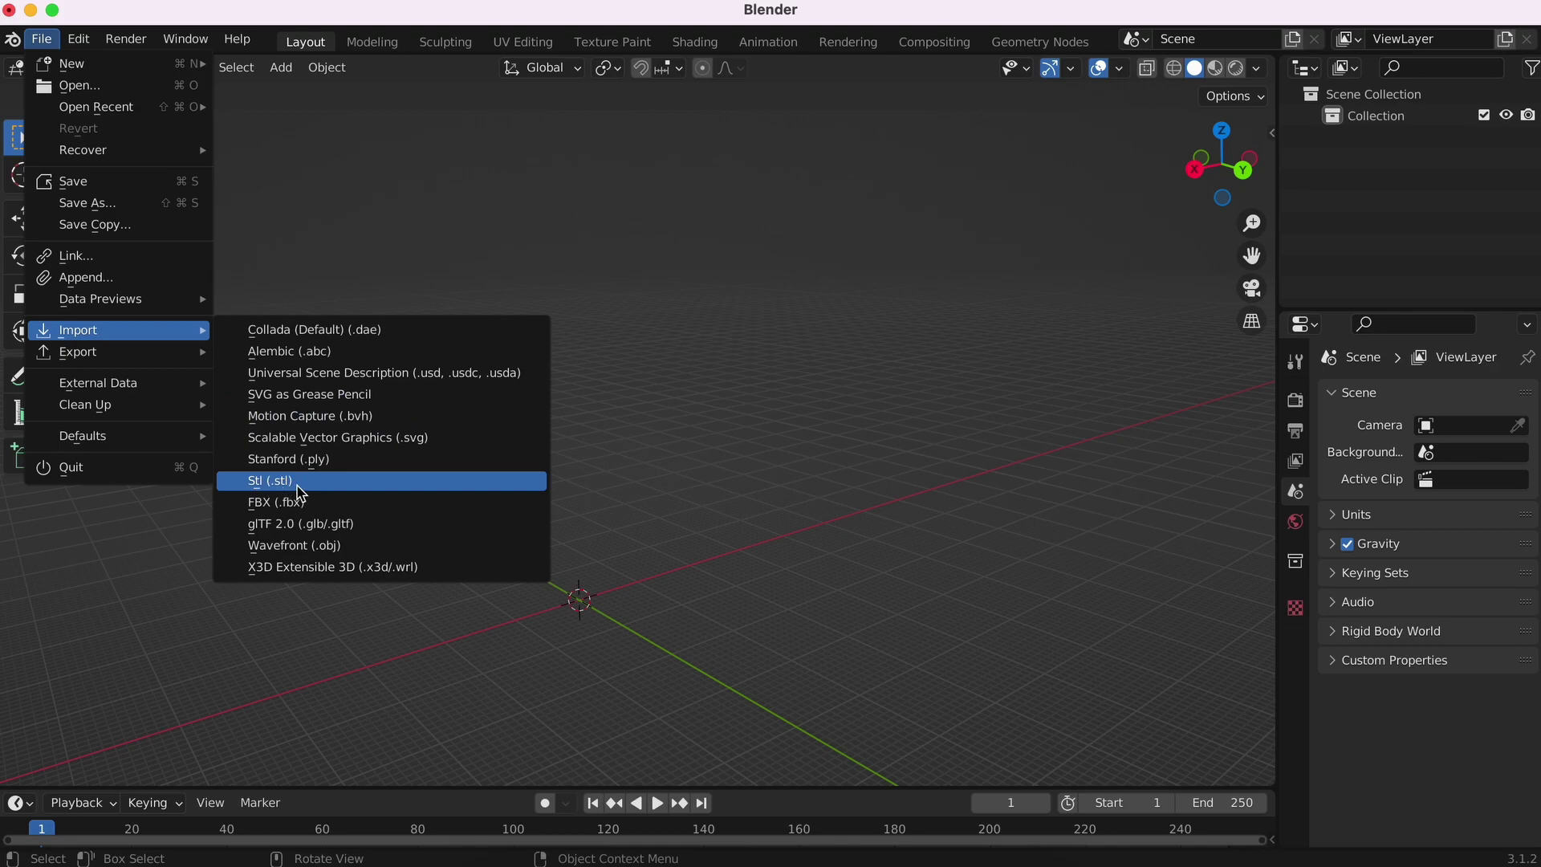
left_click(297, 485)
left_click(280, 512)
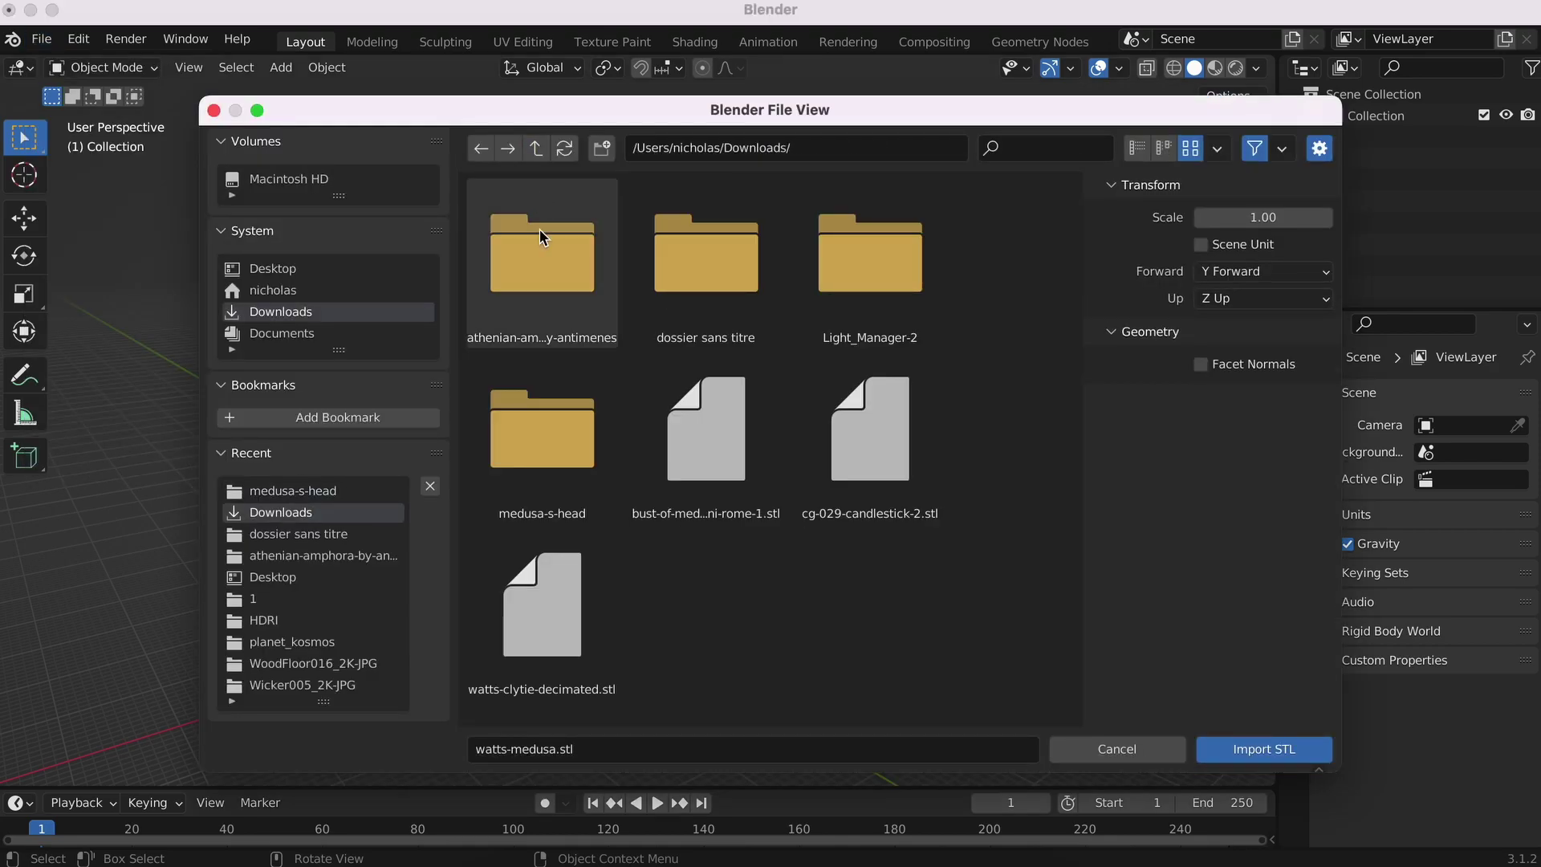
left_click(924, 487)
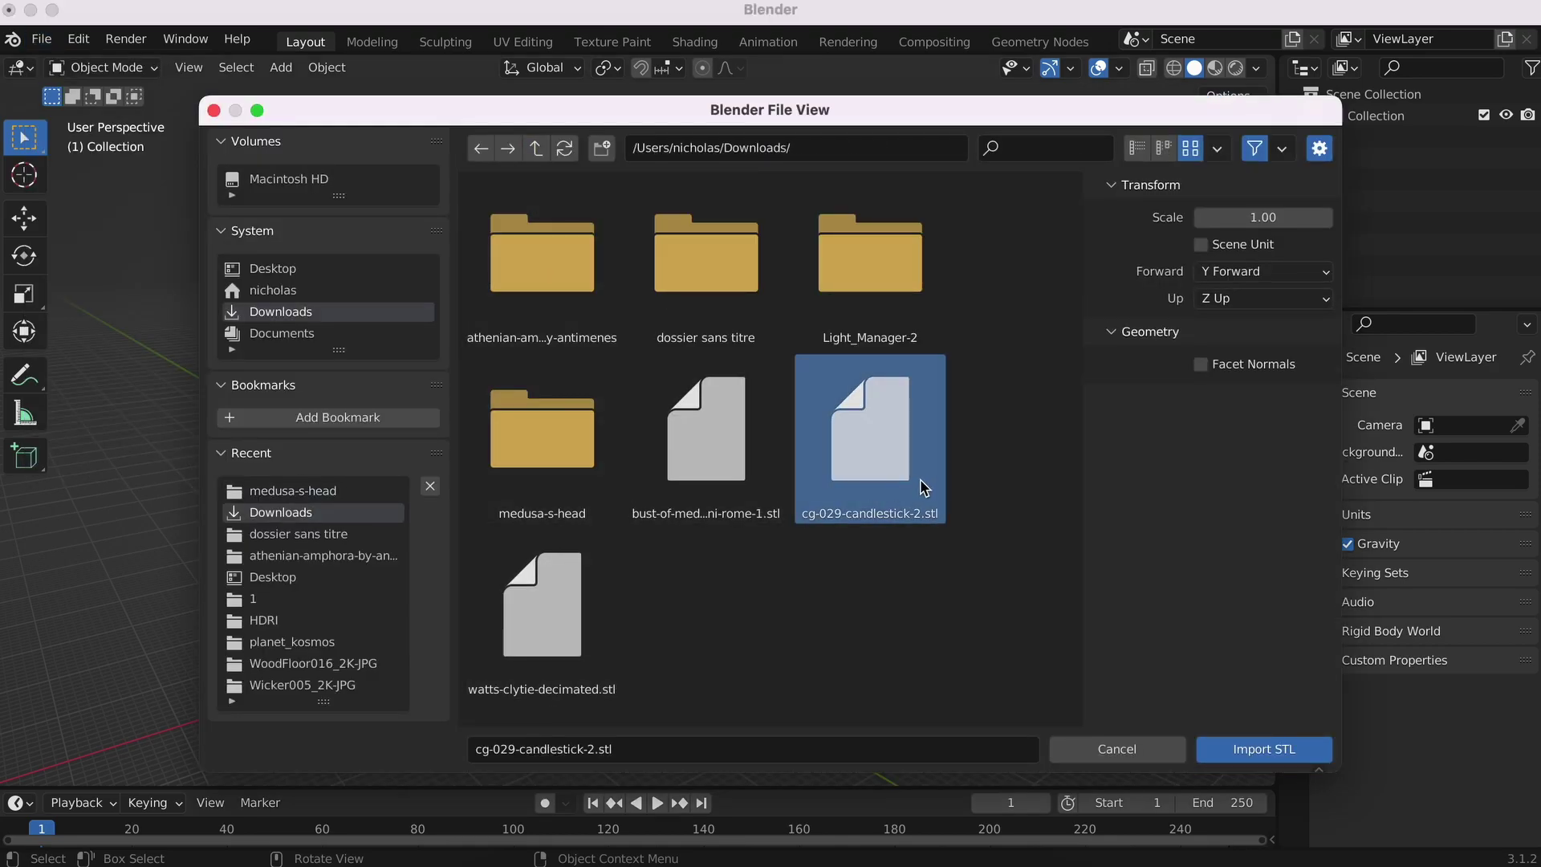
left_click(1270, 755)
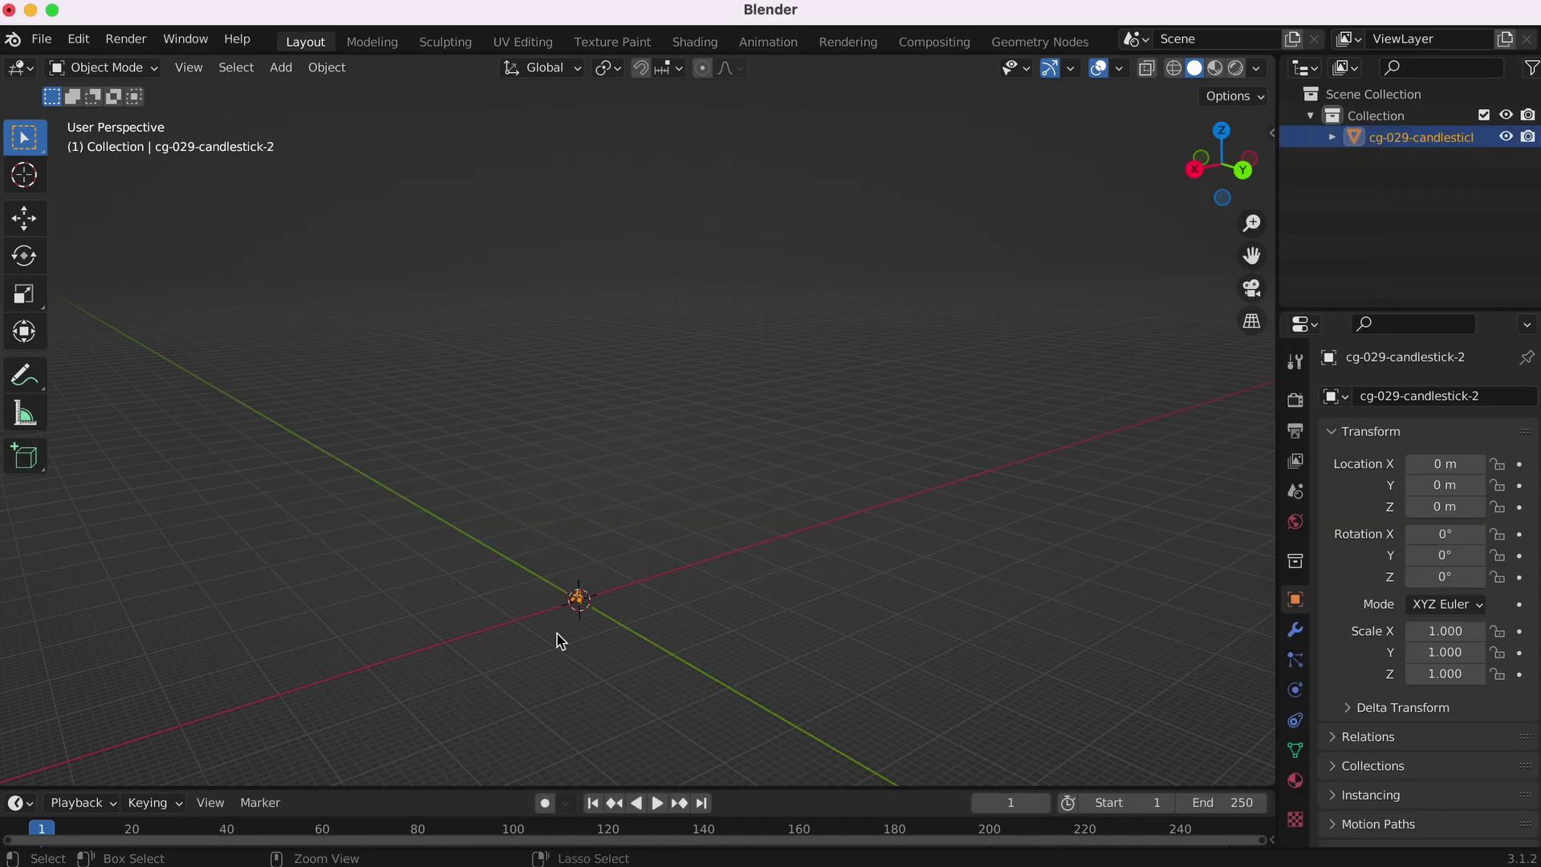
scroll(582, 666, "up", 3)
scroll(561, 646, "down", 5, "shift")
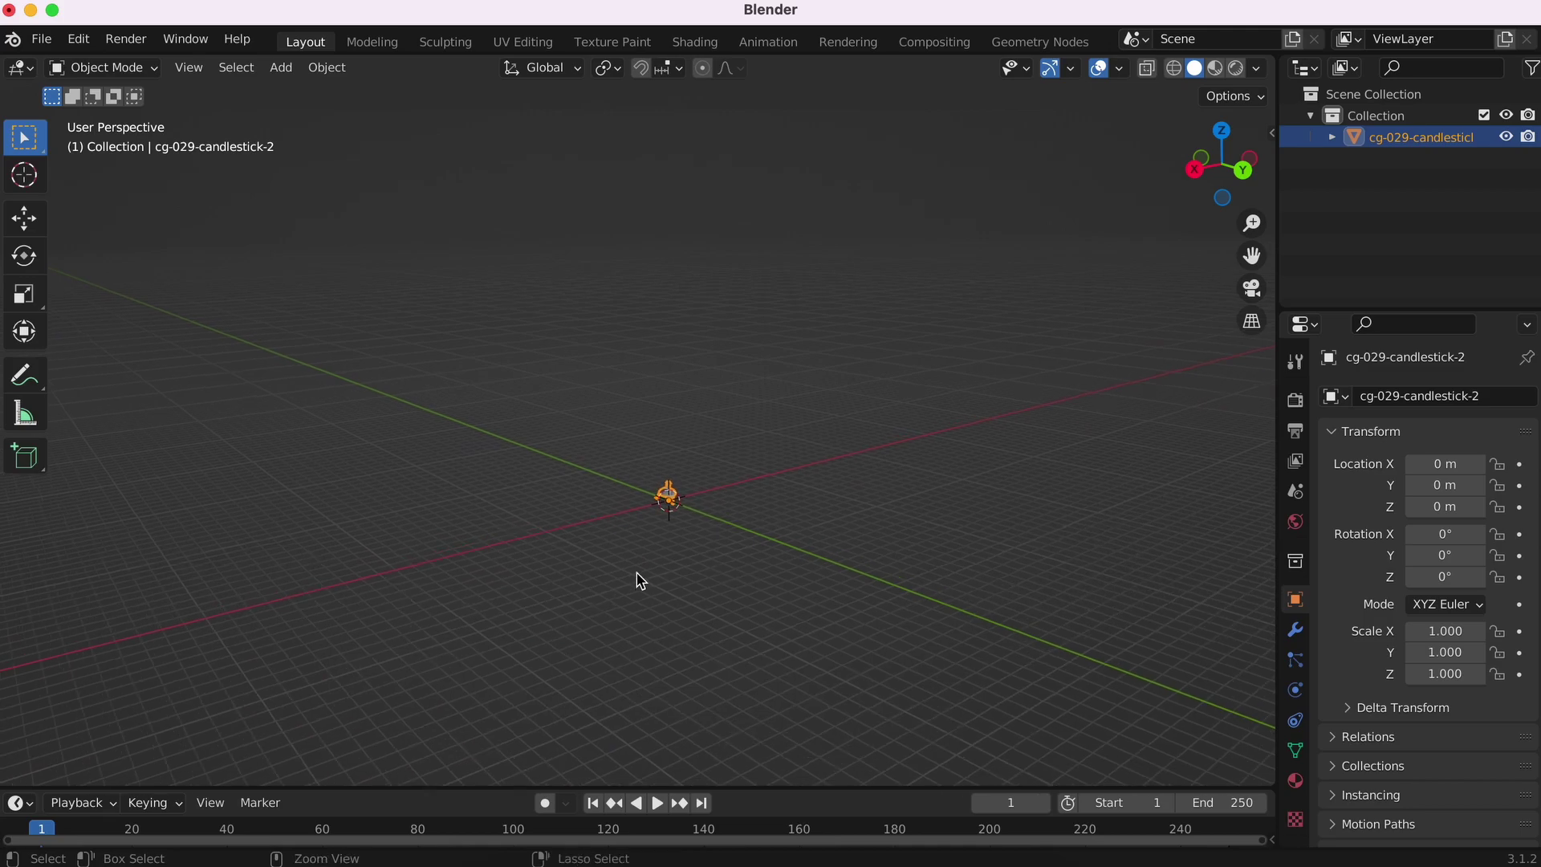
scroll(636, 574, "up", 3)
scroll(638, 573, "down", 5, "shift")
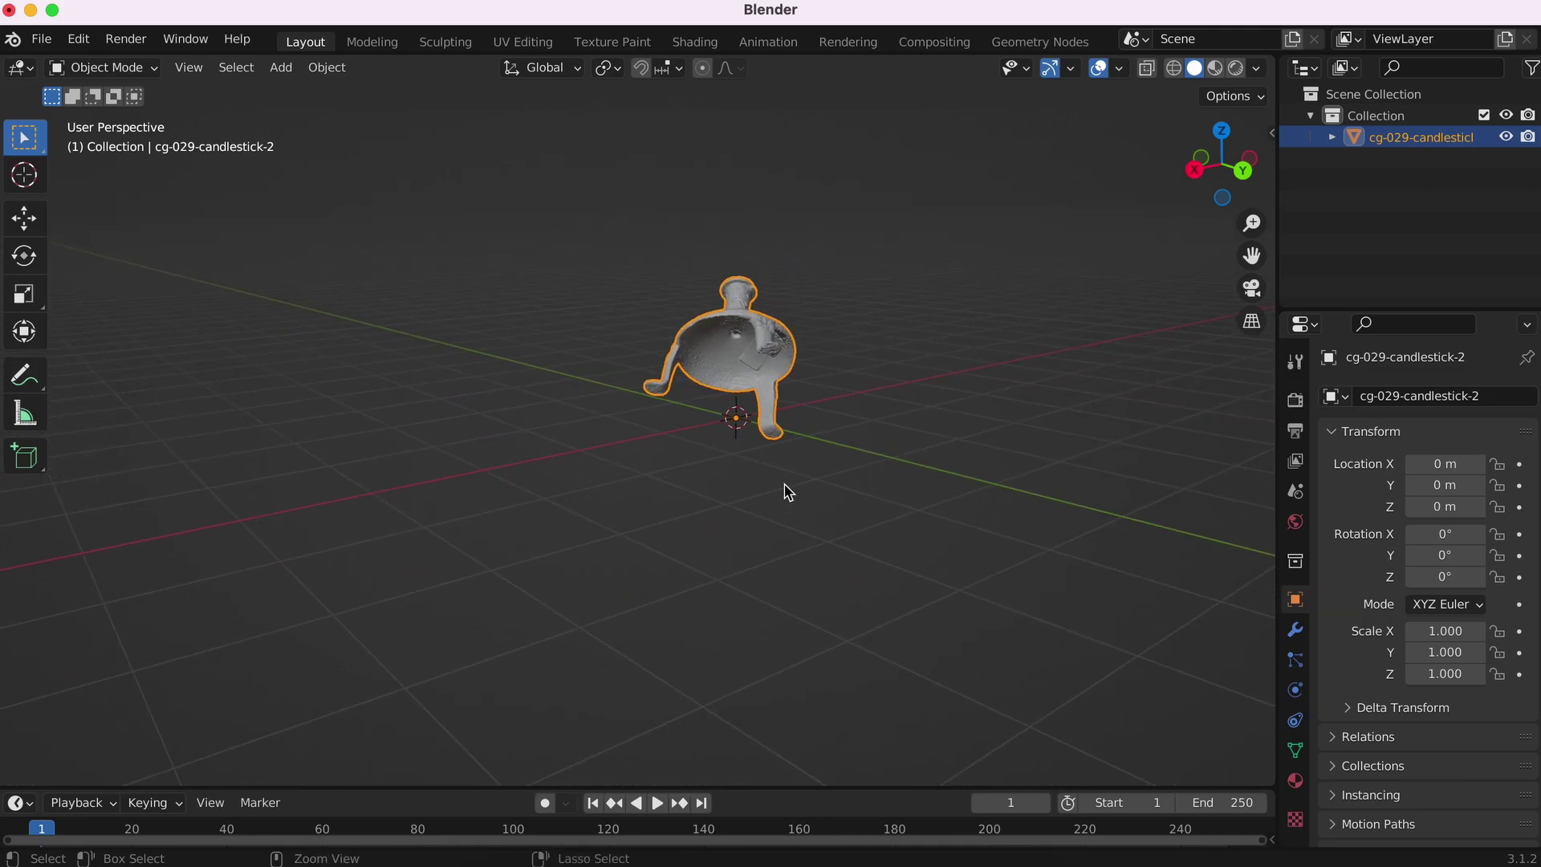
scroll(791, 457, "up", 5)
scroll(791, 457, "up", 5)
scroll(792, 458, "up", 5)
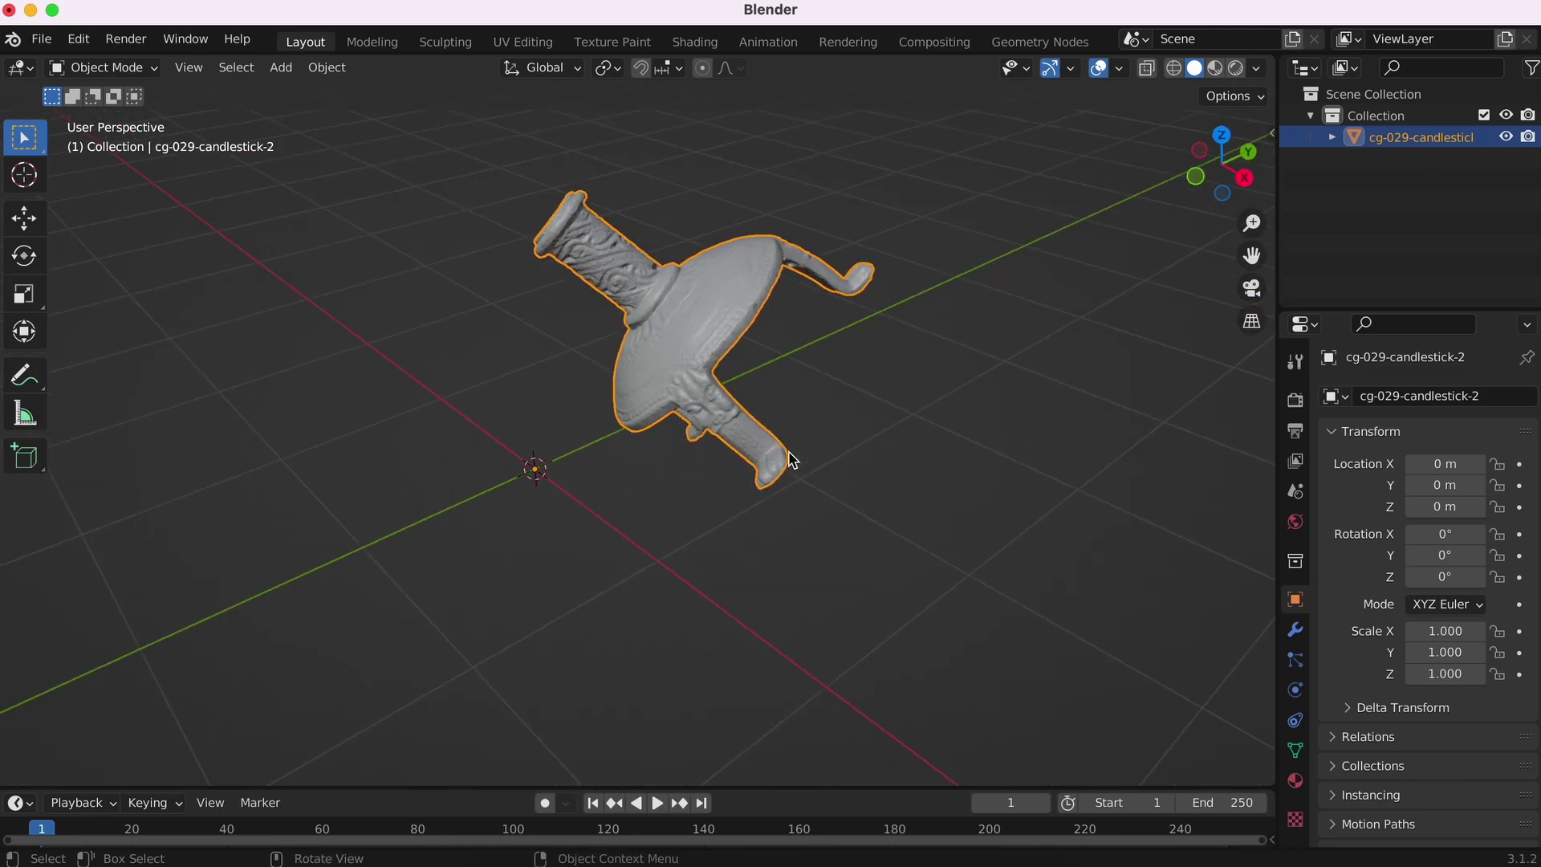
scroll(791, 458, "up", 5)
scroll(791, 457, "up", 5)
left_click(962, 383)
scroll(962, 383, "up", 5, "shift")
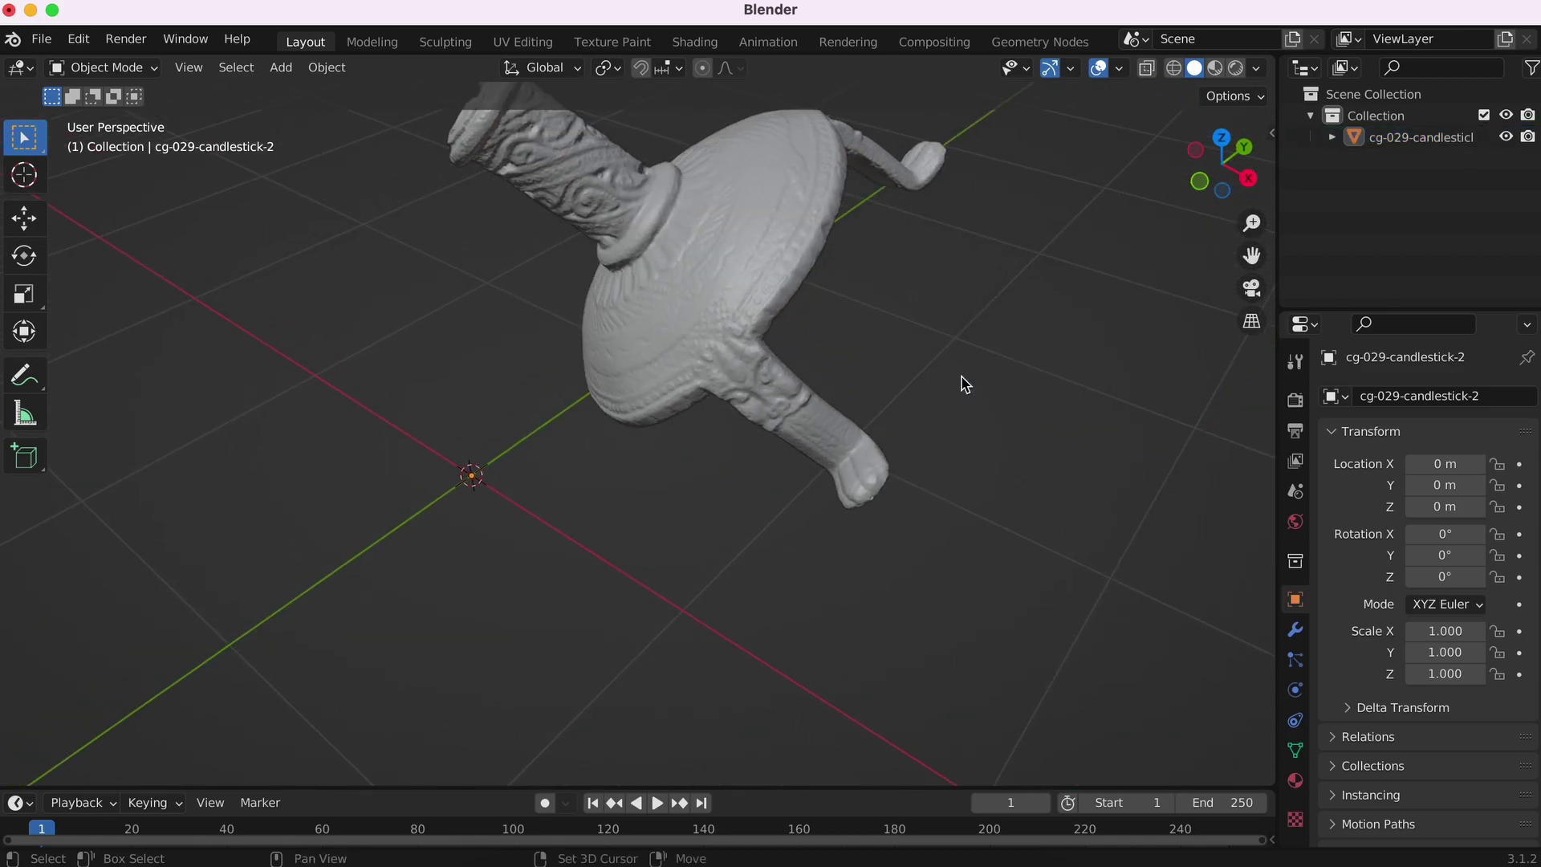
left_click(778, 239)
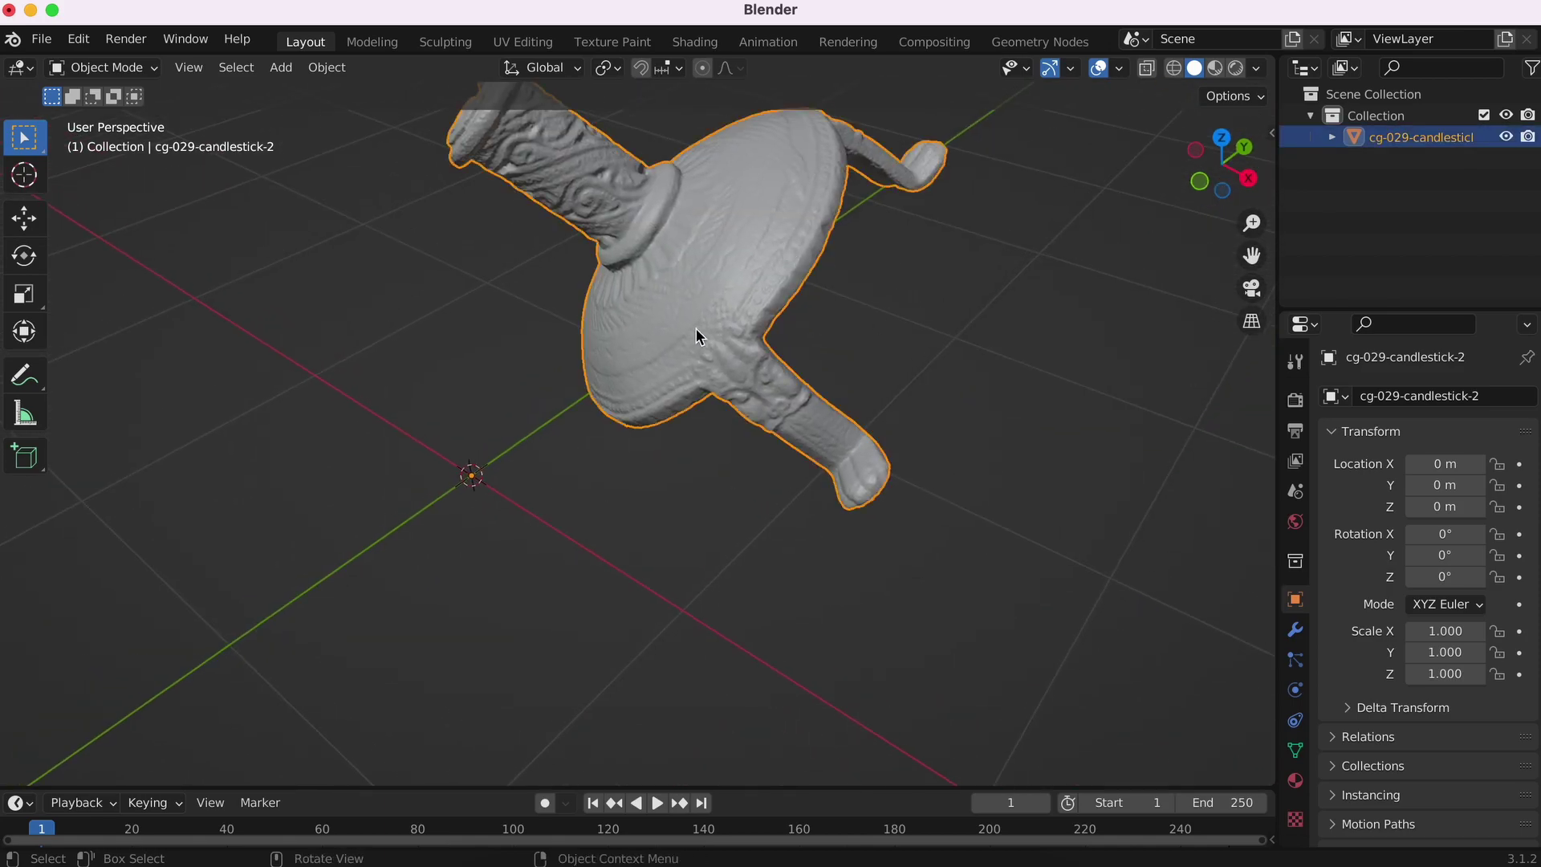
key("r")
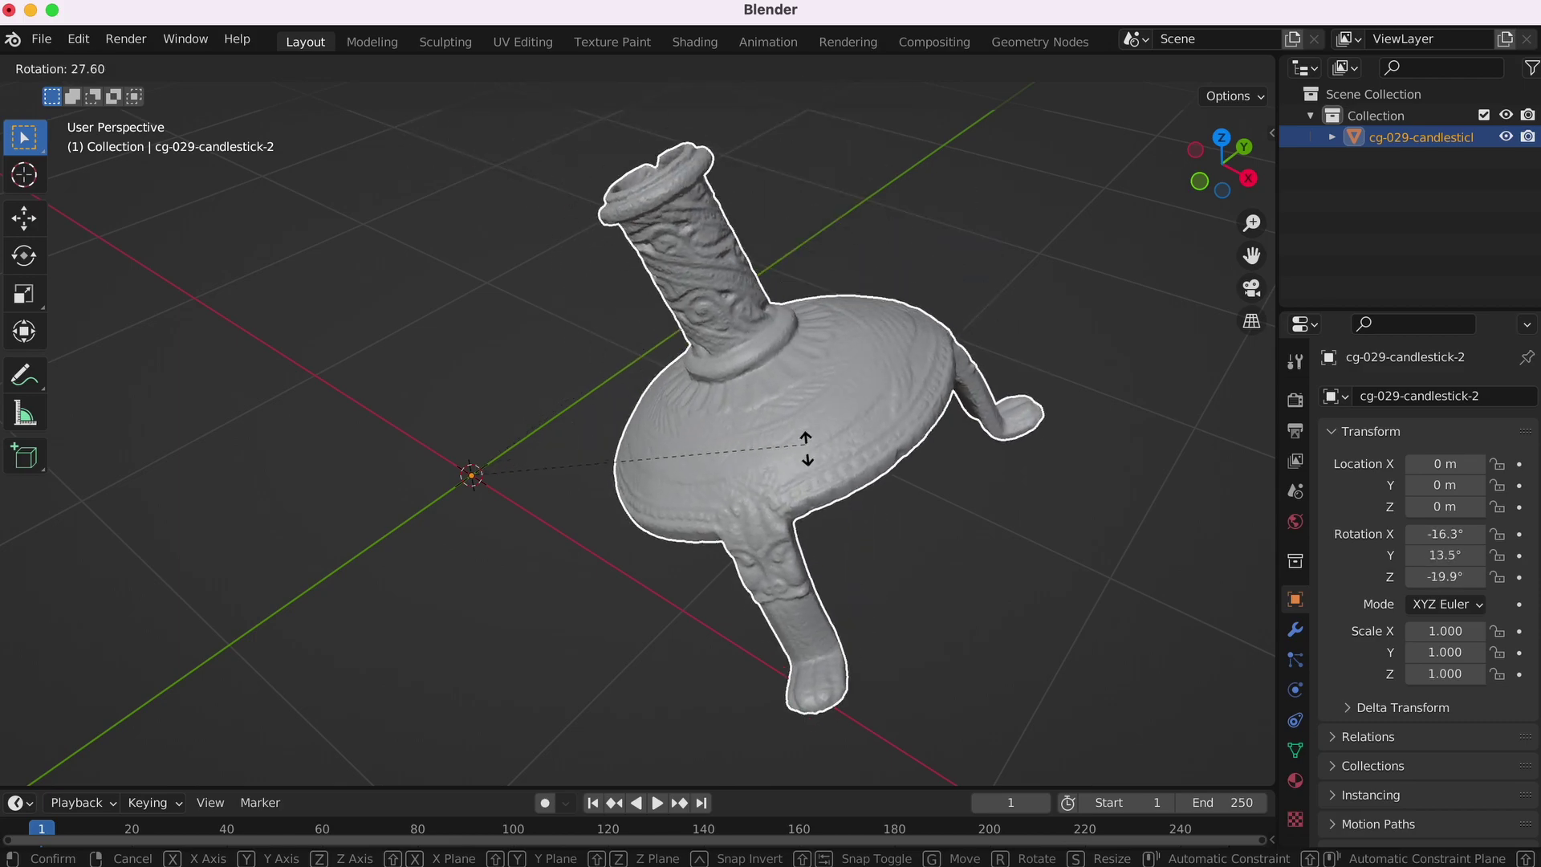
key("Escape")
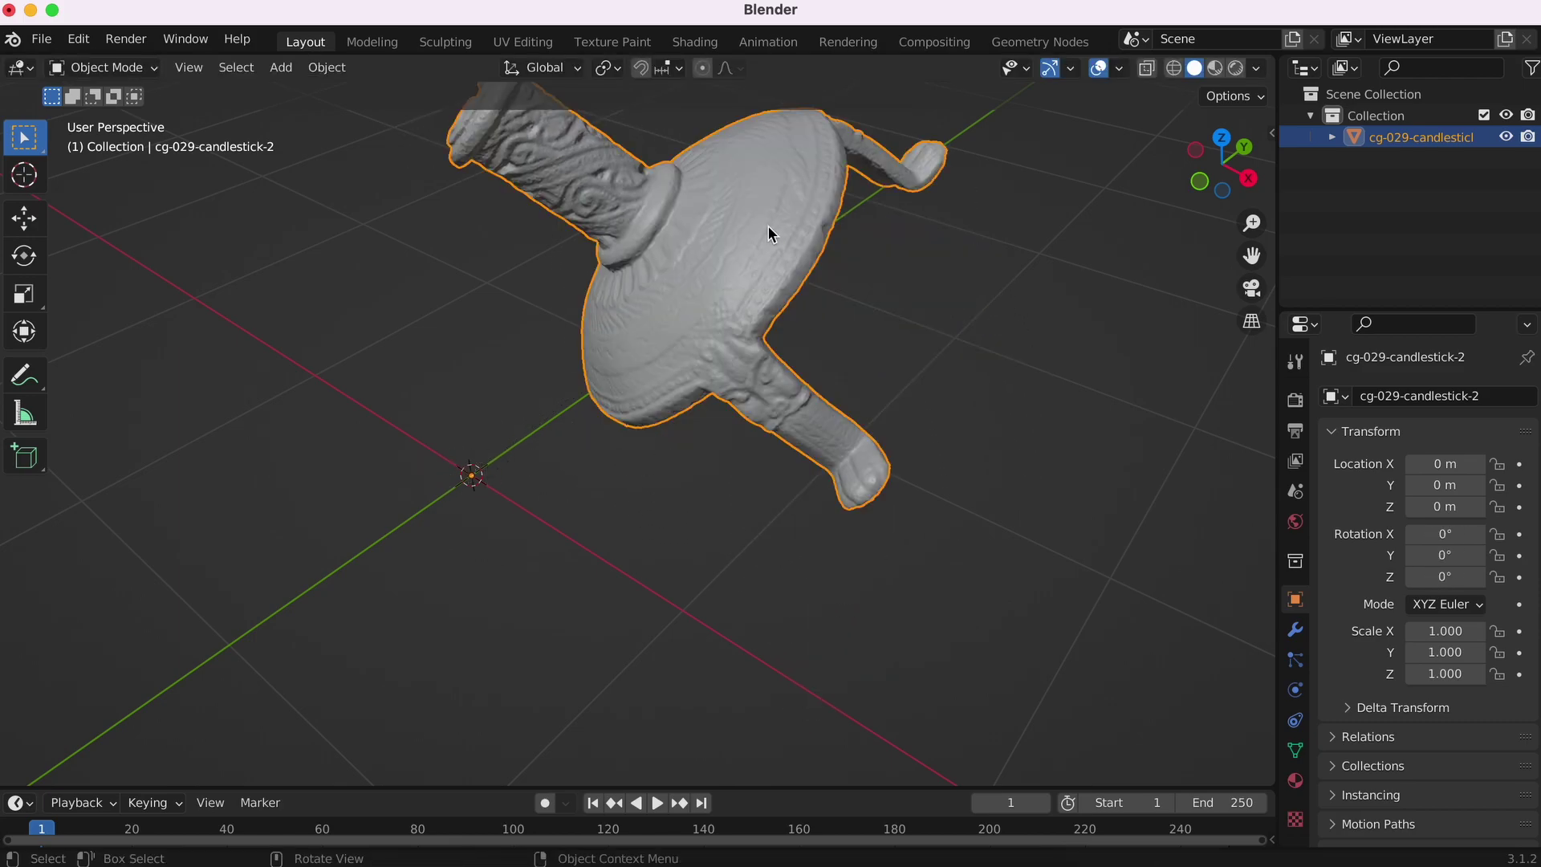
Set the candlestick's origin to its geometry, then rotate and move it upright
right_click(768, 233)
mouse_move(662, 228)
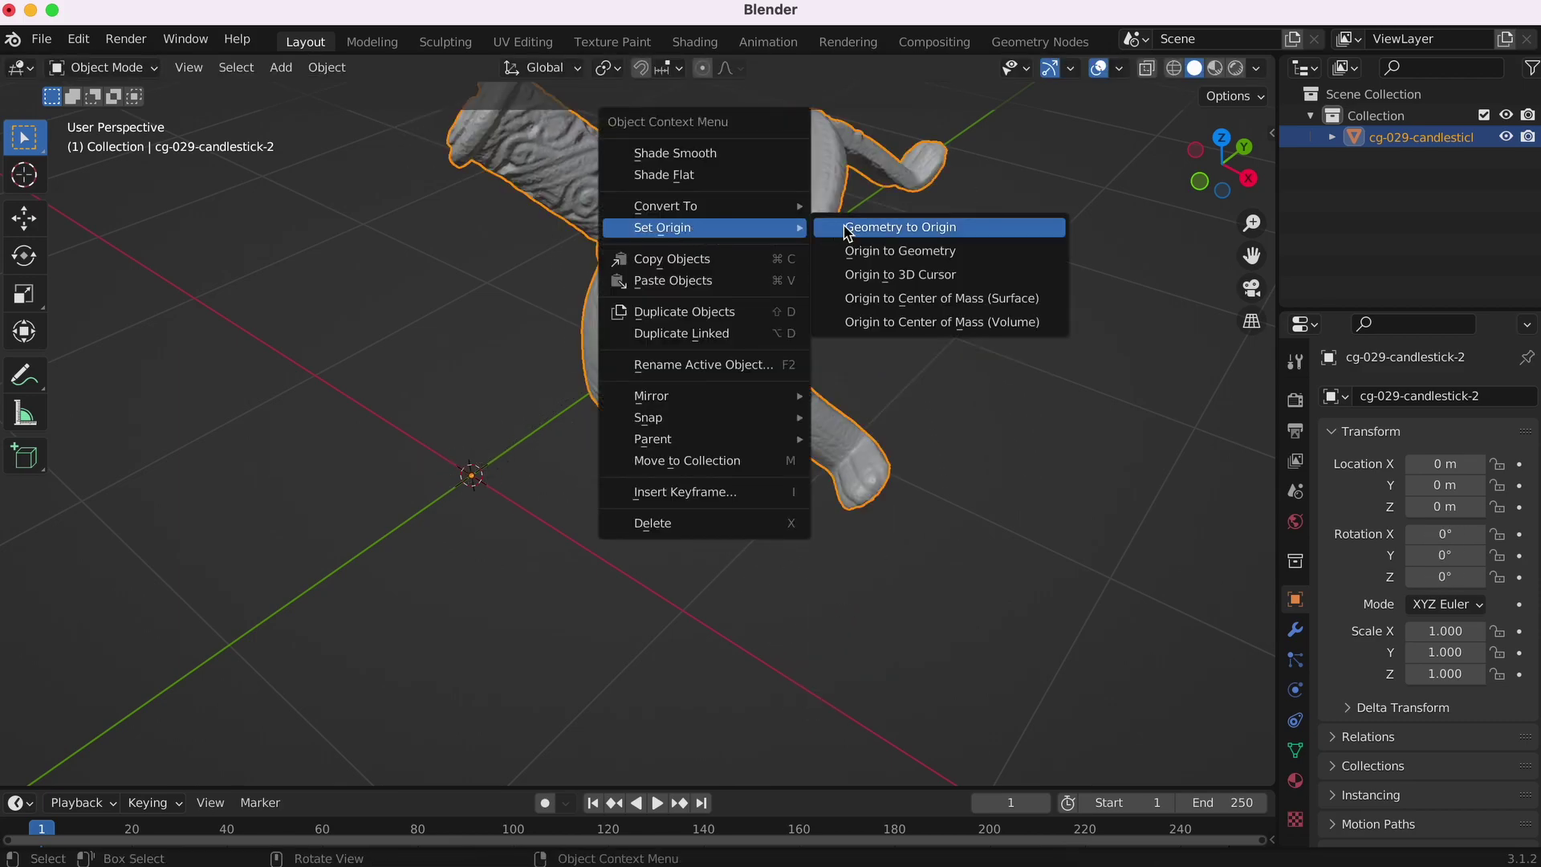
left_click(920, 252)
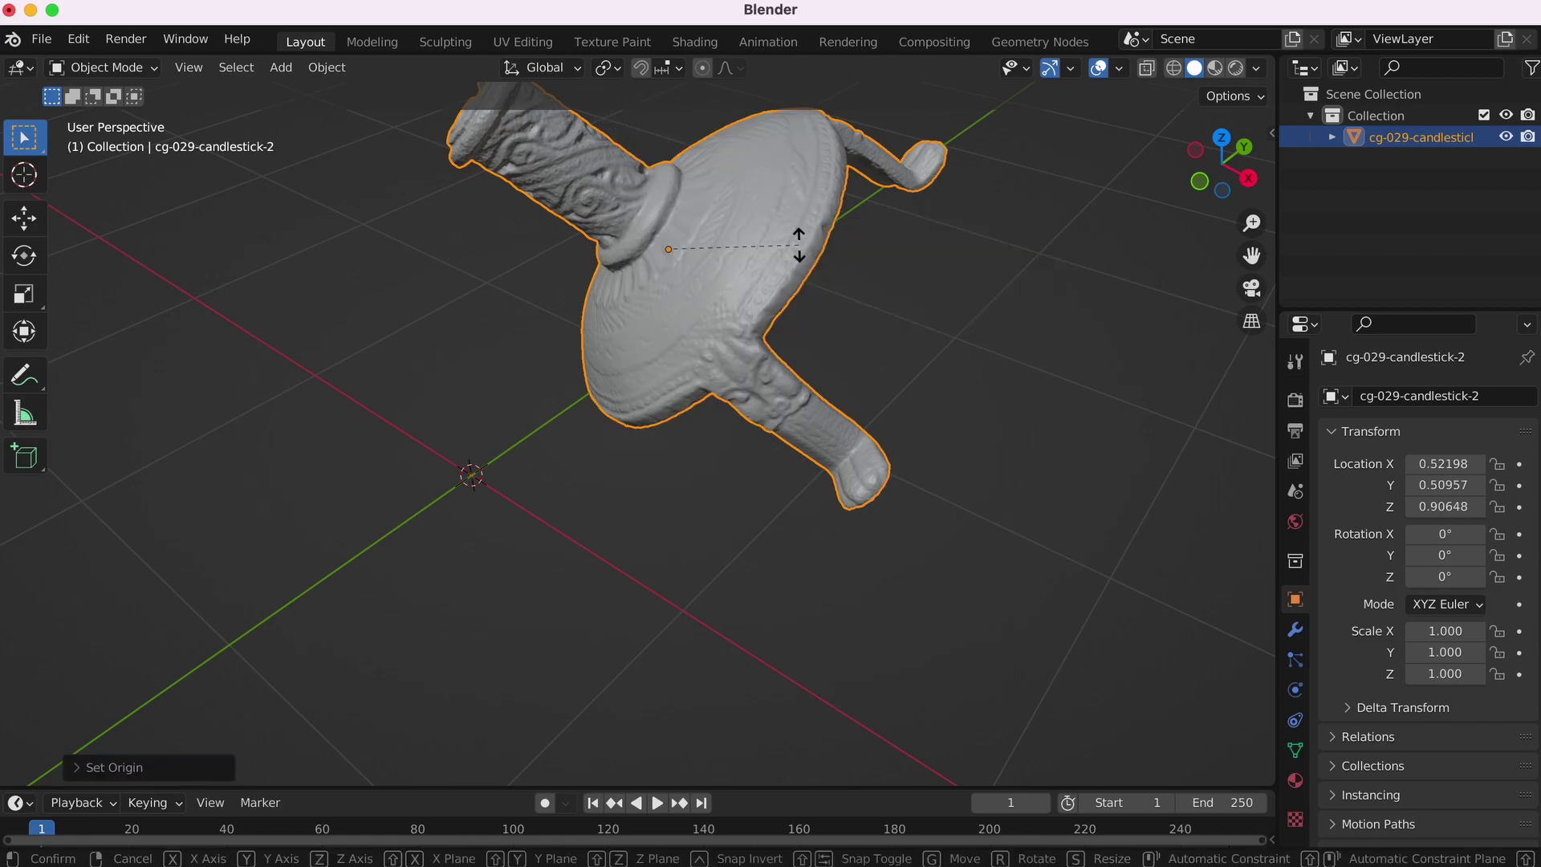
key("r")
left_click(822, 370)
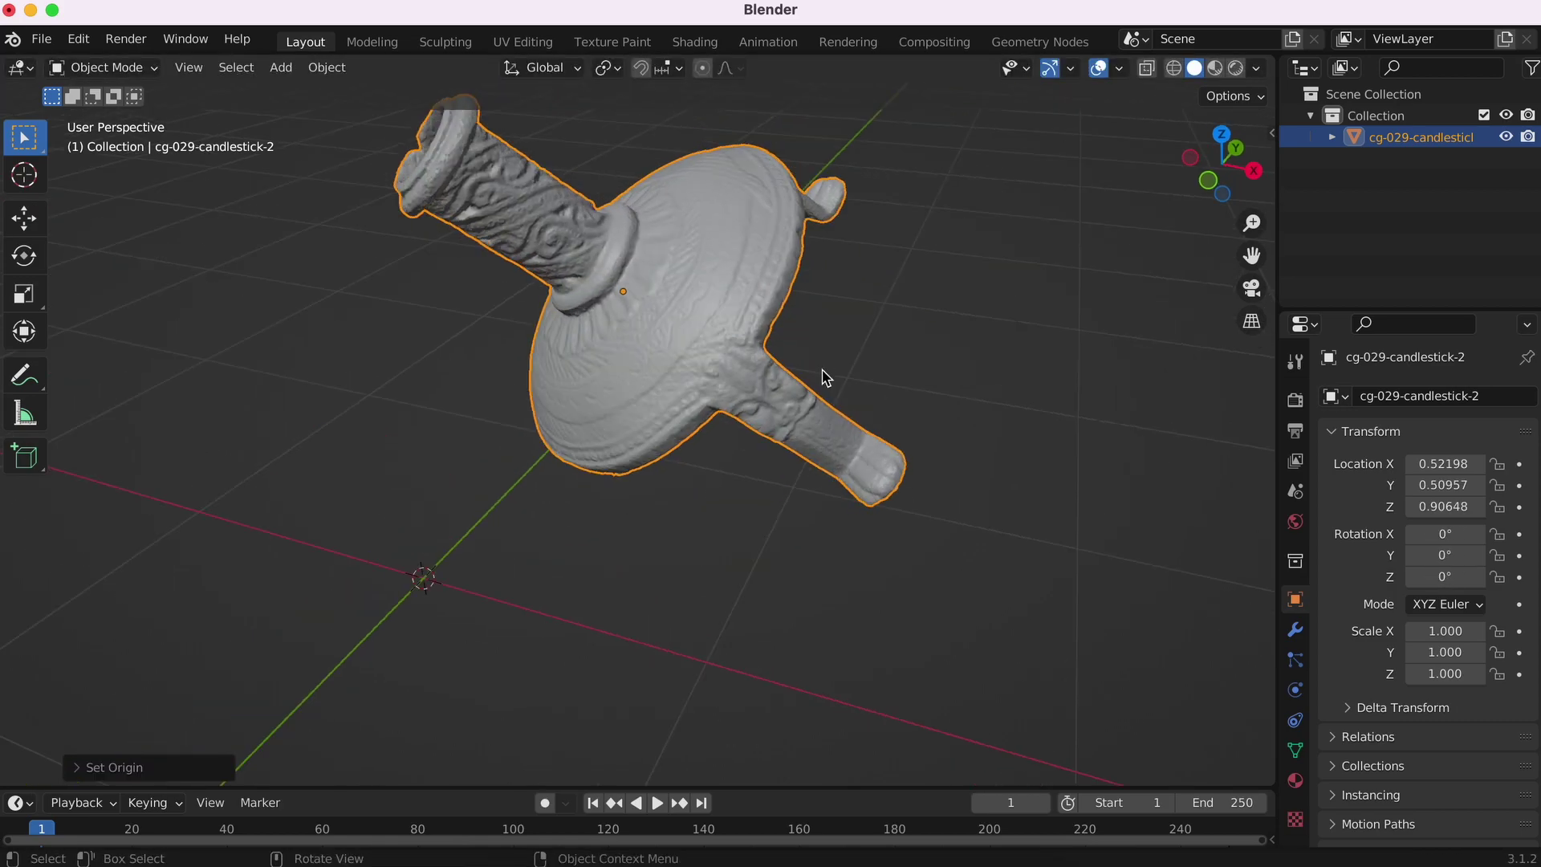
key("g")
left_click(987, 481)
mouse_move(989, 484)
middle_mouse_down()
mouse_move(901, 482)
mouse_move(987, 482)
mouse_move(887, 456)
middle_mouse_up()
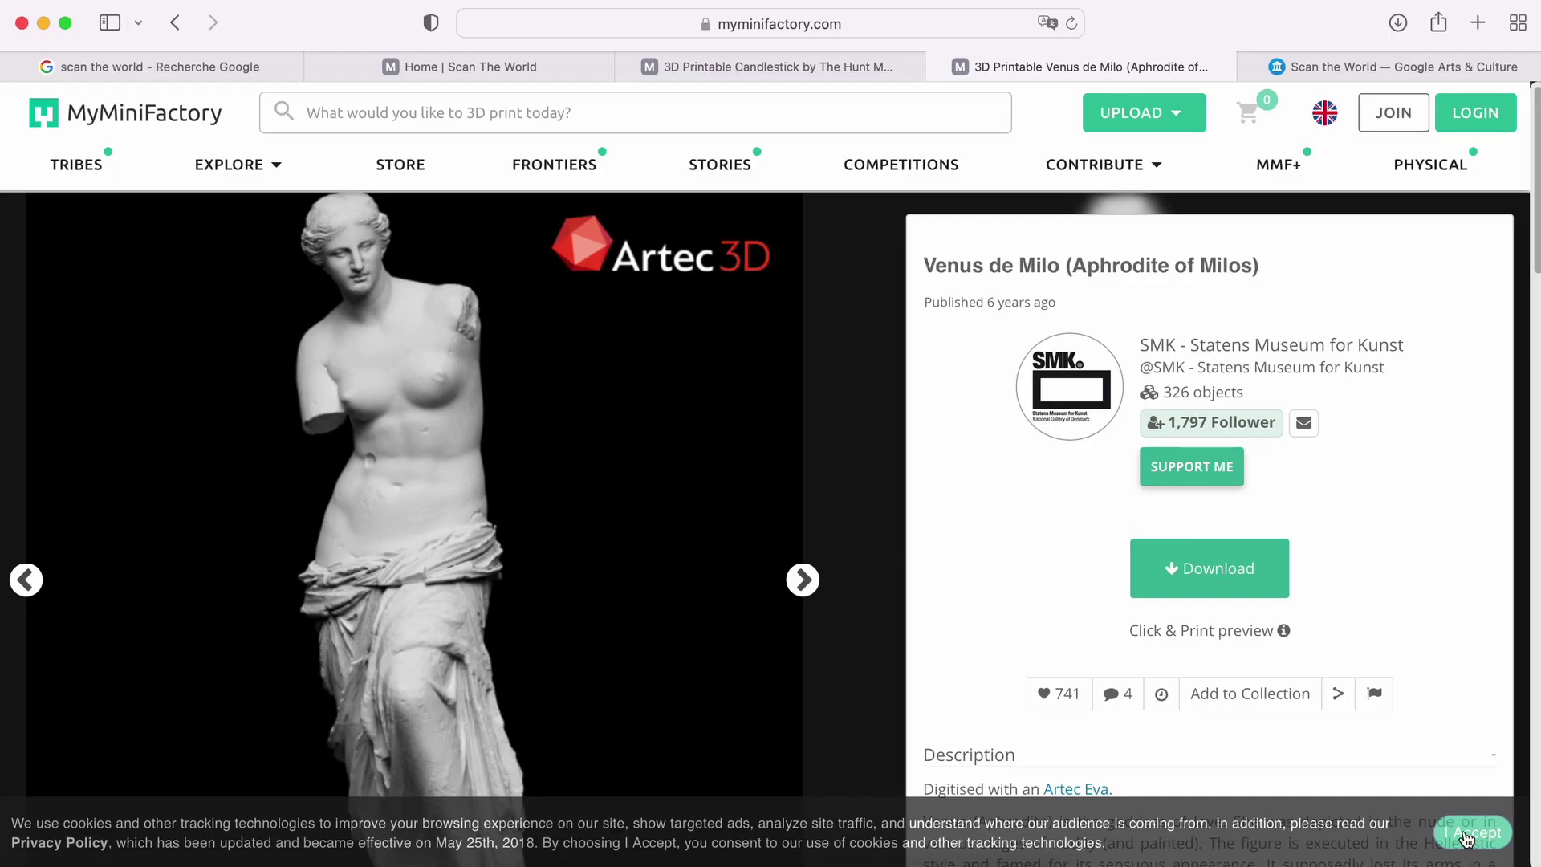
Download the Venus de Milo files using the Download Only option
left_click(1212, 578)
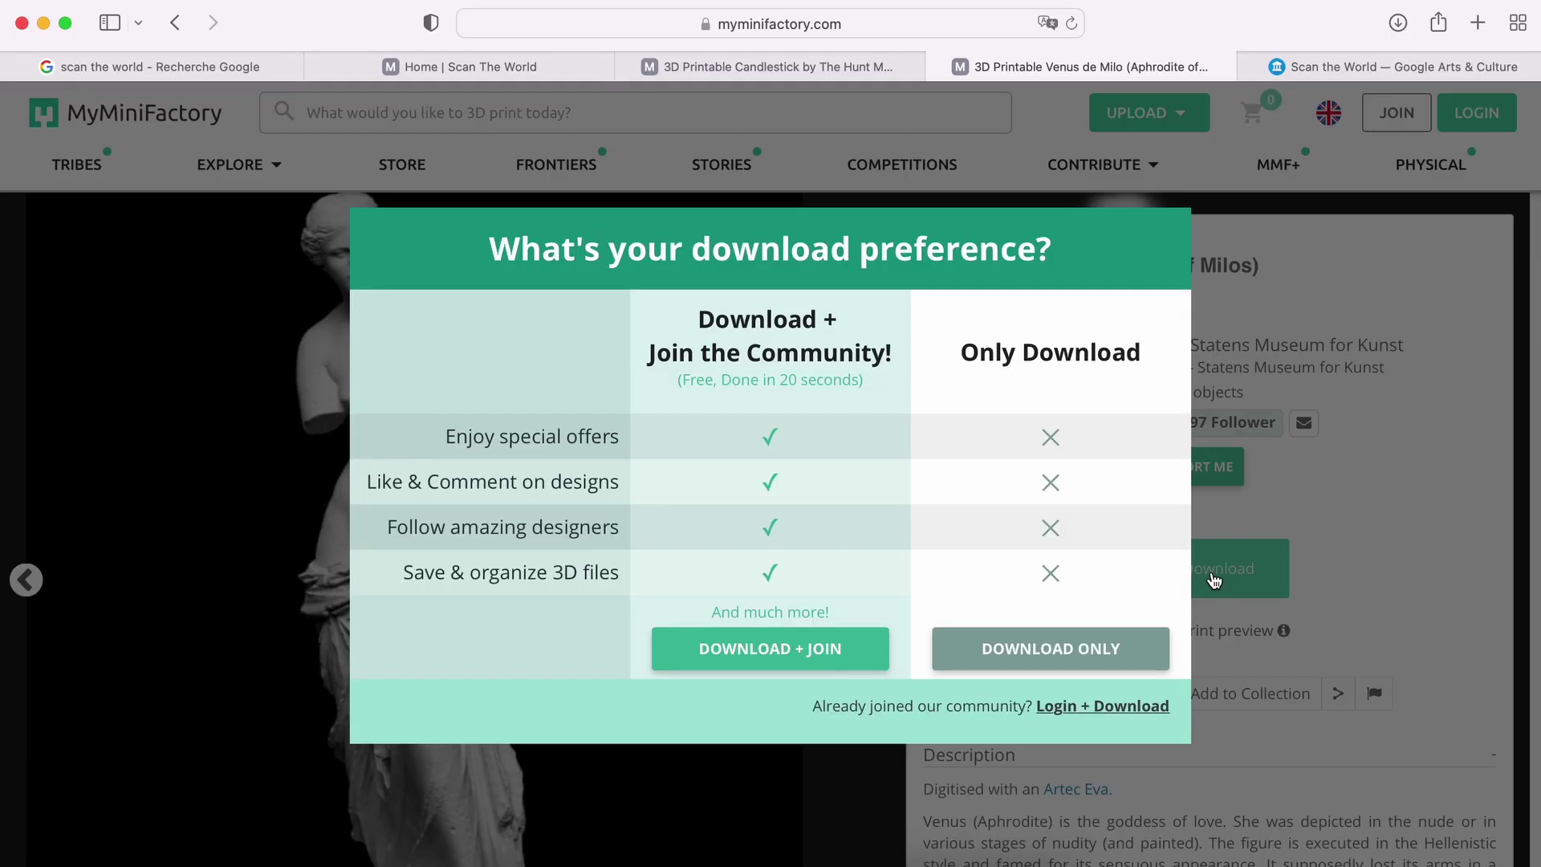
left_click(1039, 650)
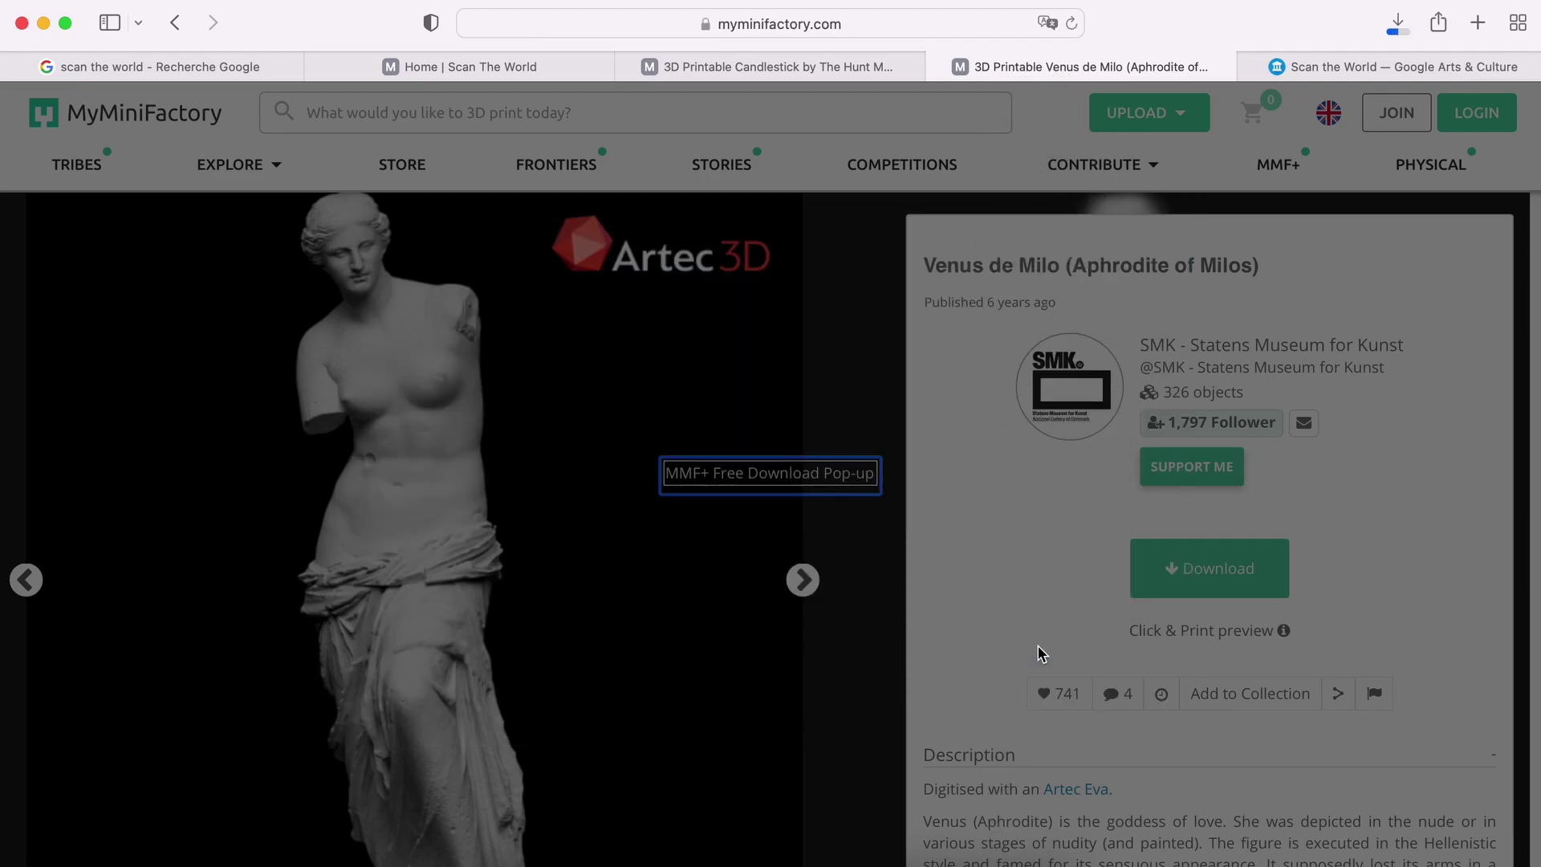
mouse_move(78, 330)
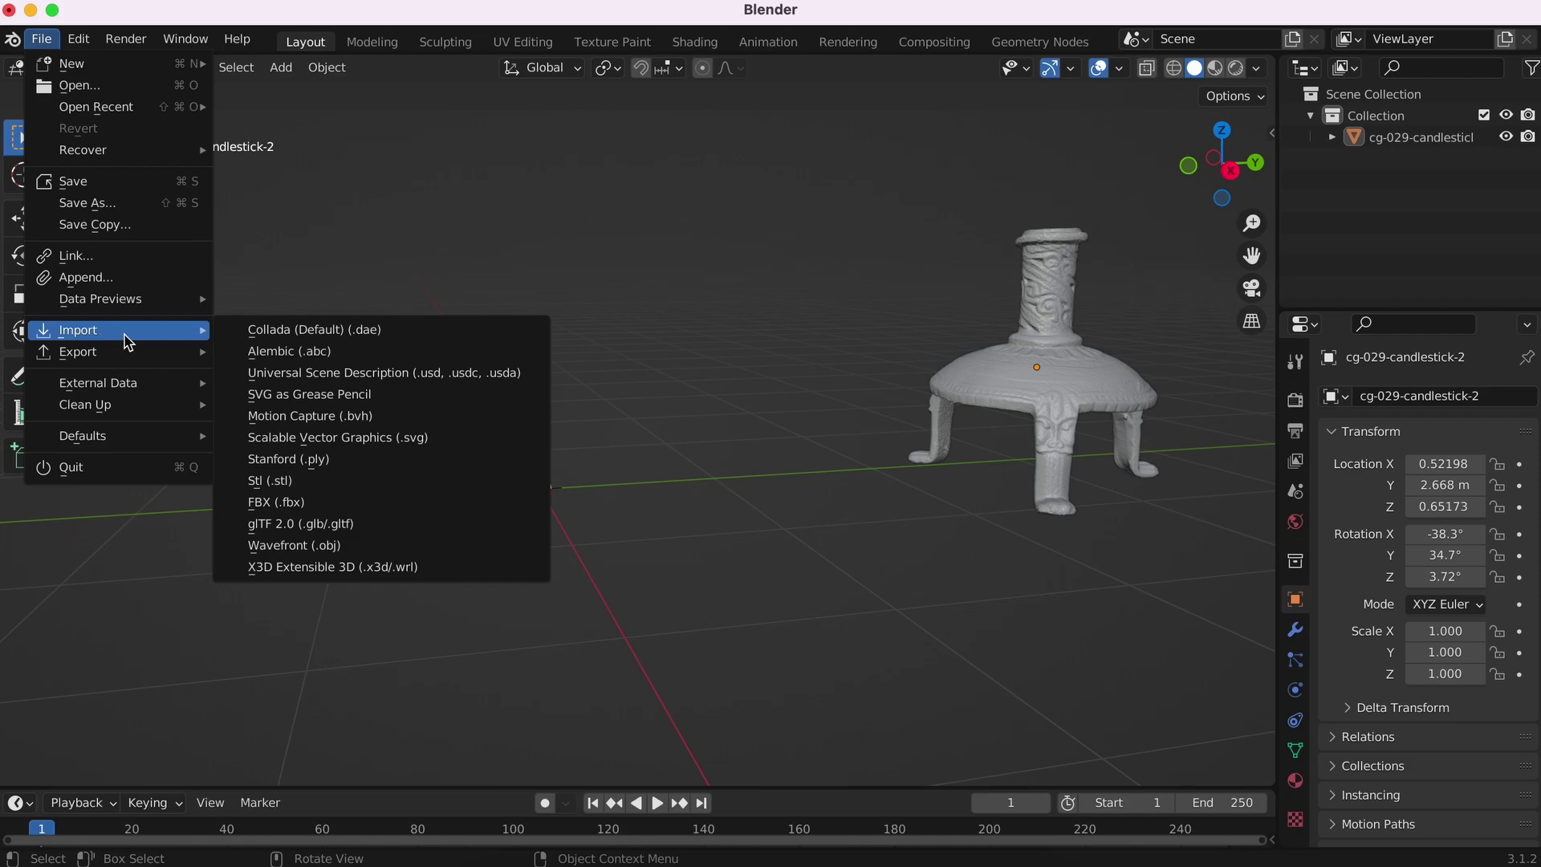
Import smk-venus-de-milo.stl from Downloads as an STL
left_click(317, 481)
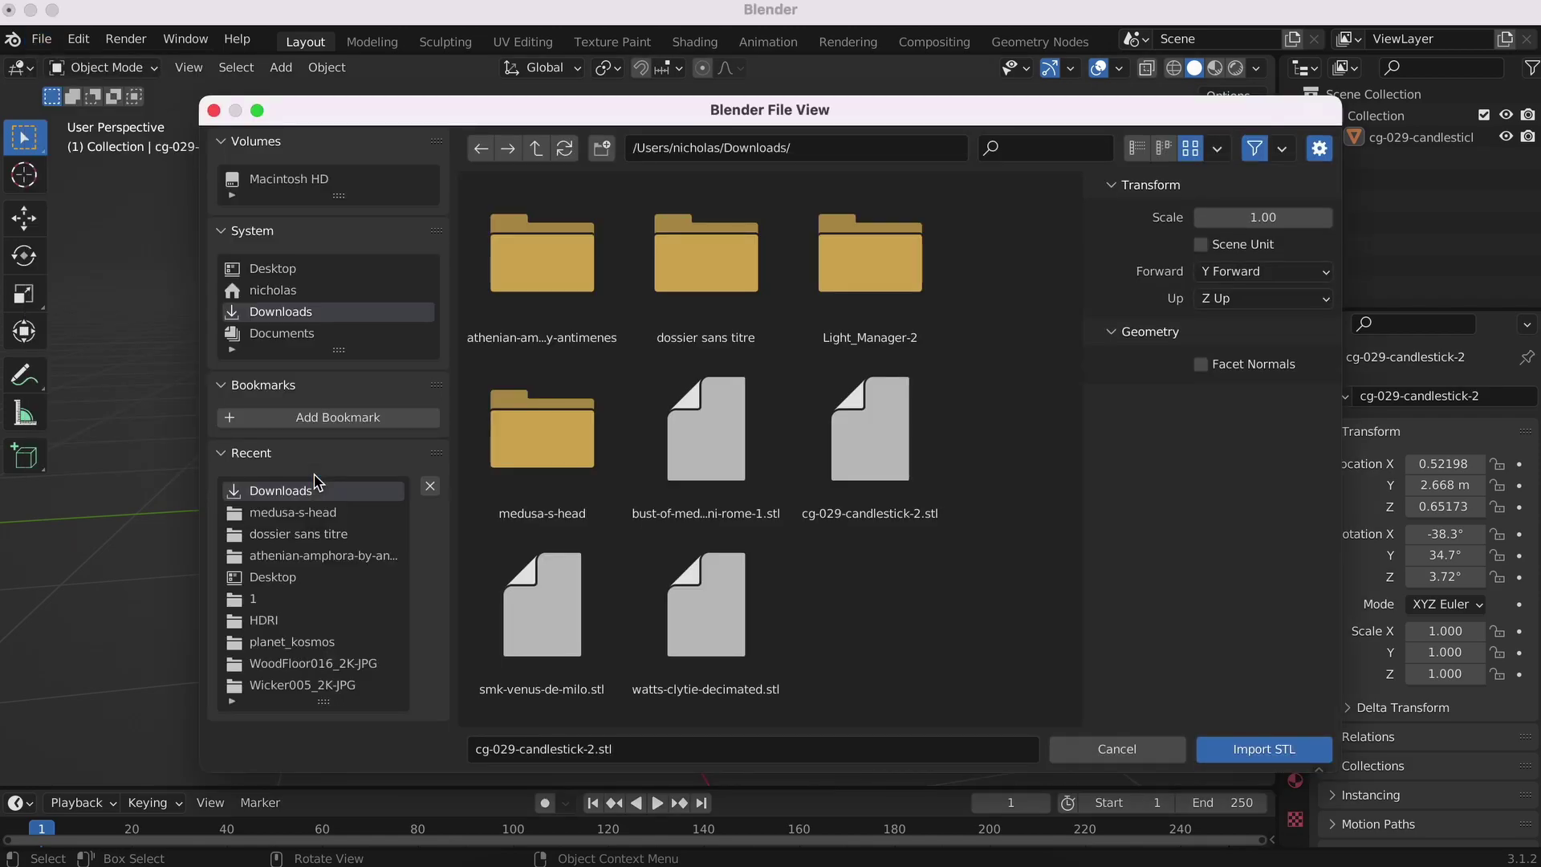
left_click(523, 605)
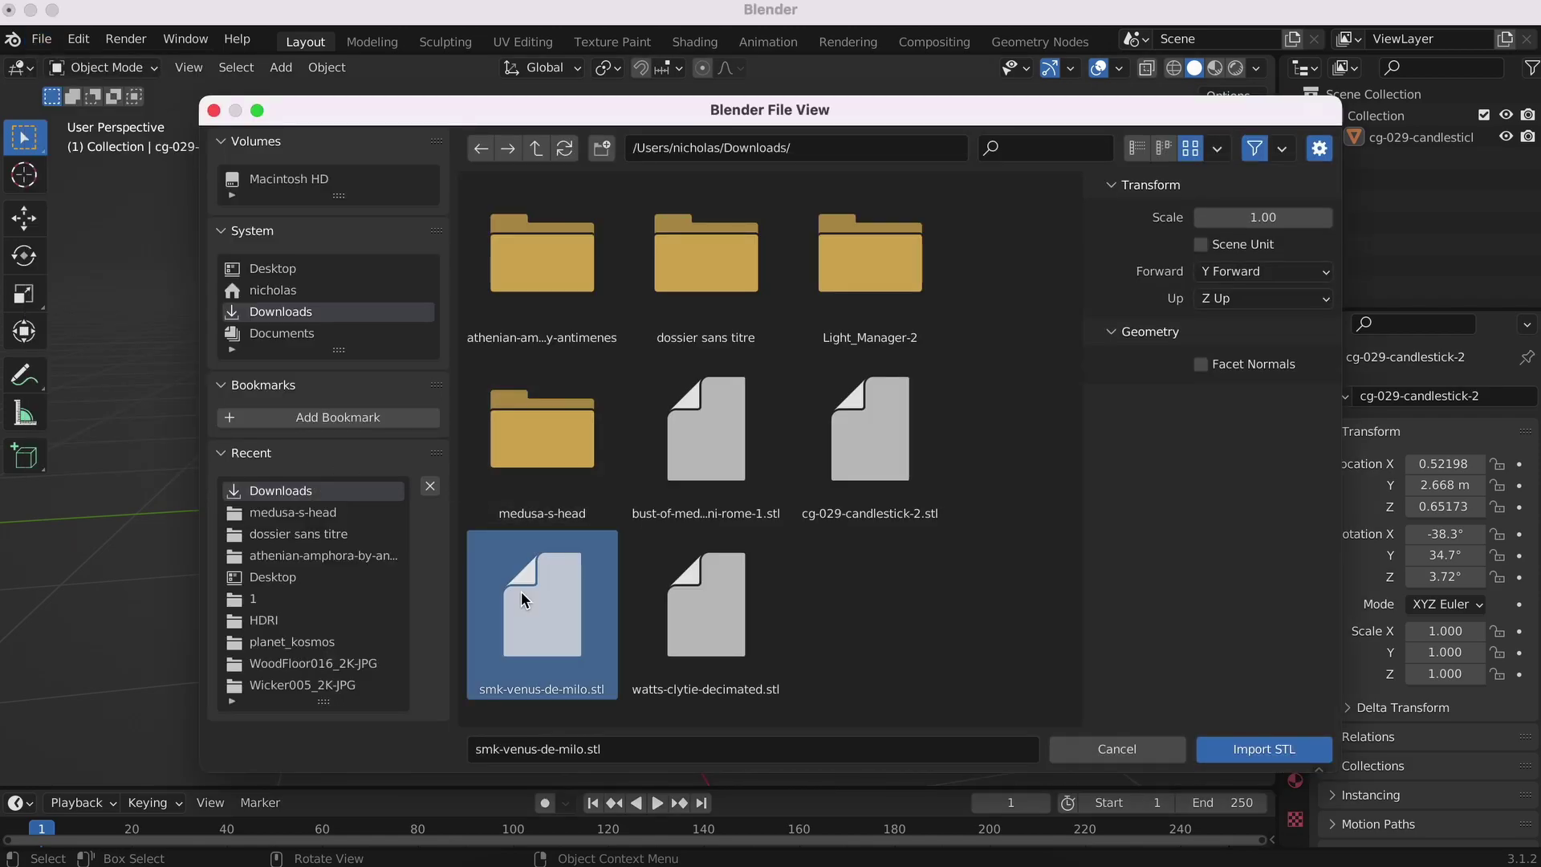
left_click(1246, 754)
scroll(752, 417, "down", 5)
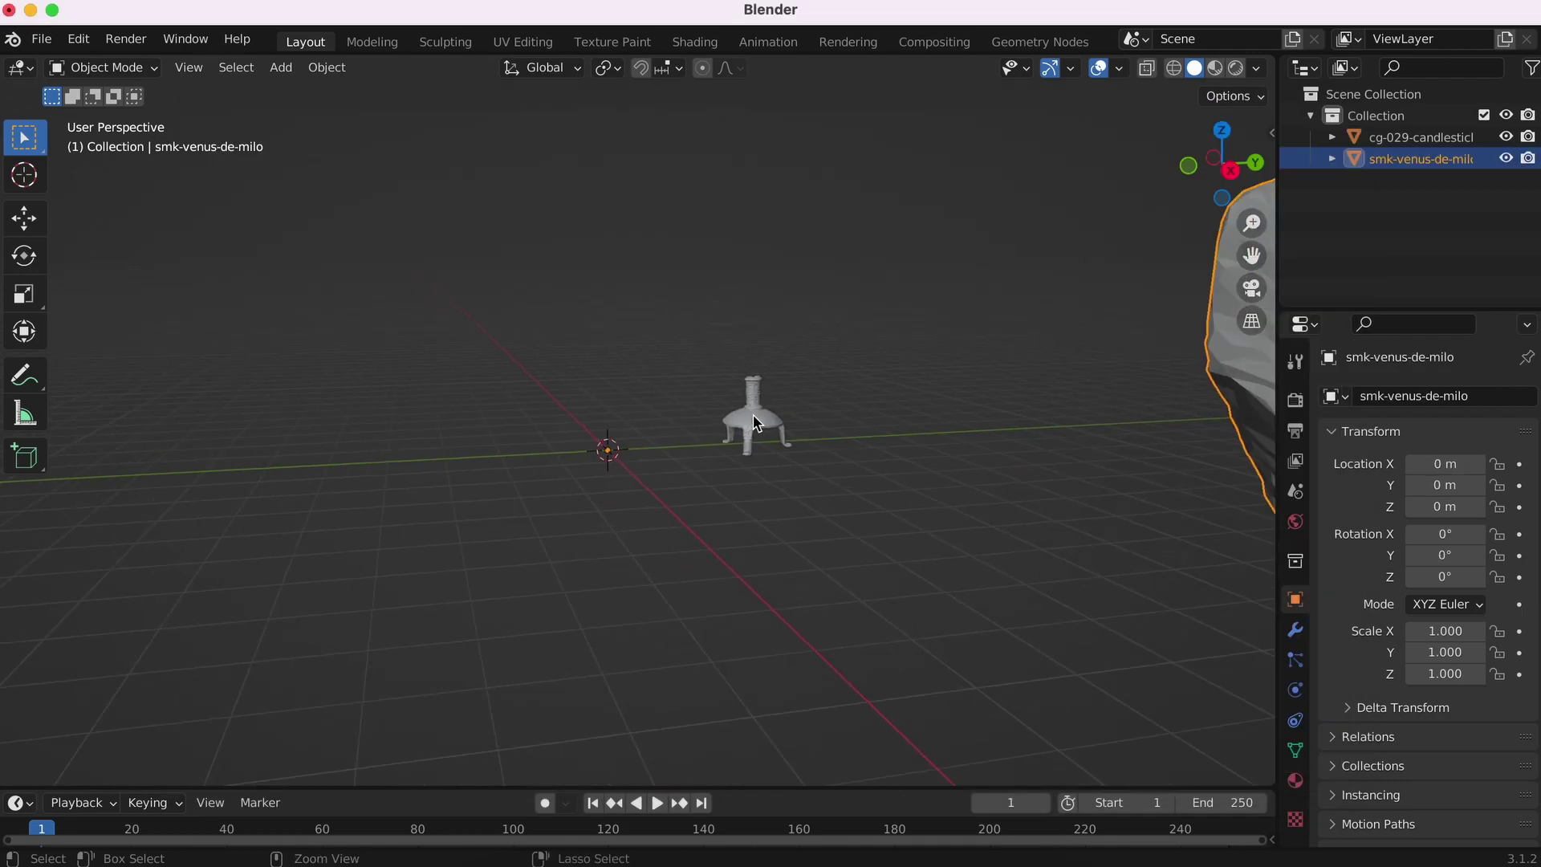
scroll(753, 414, "down", 3)
scroll(752, 414, "down", 2)
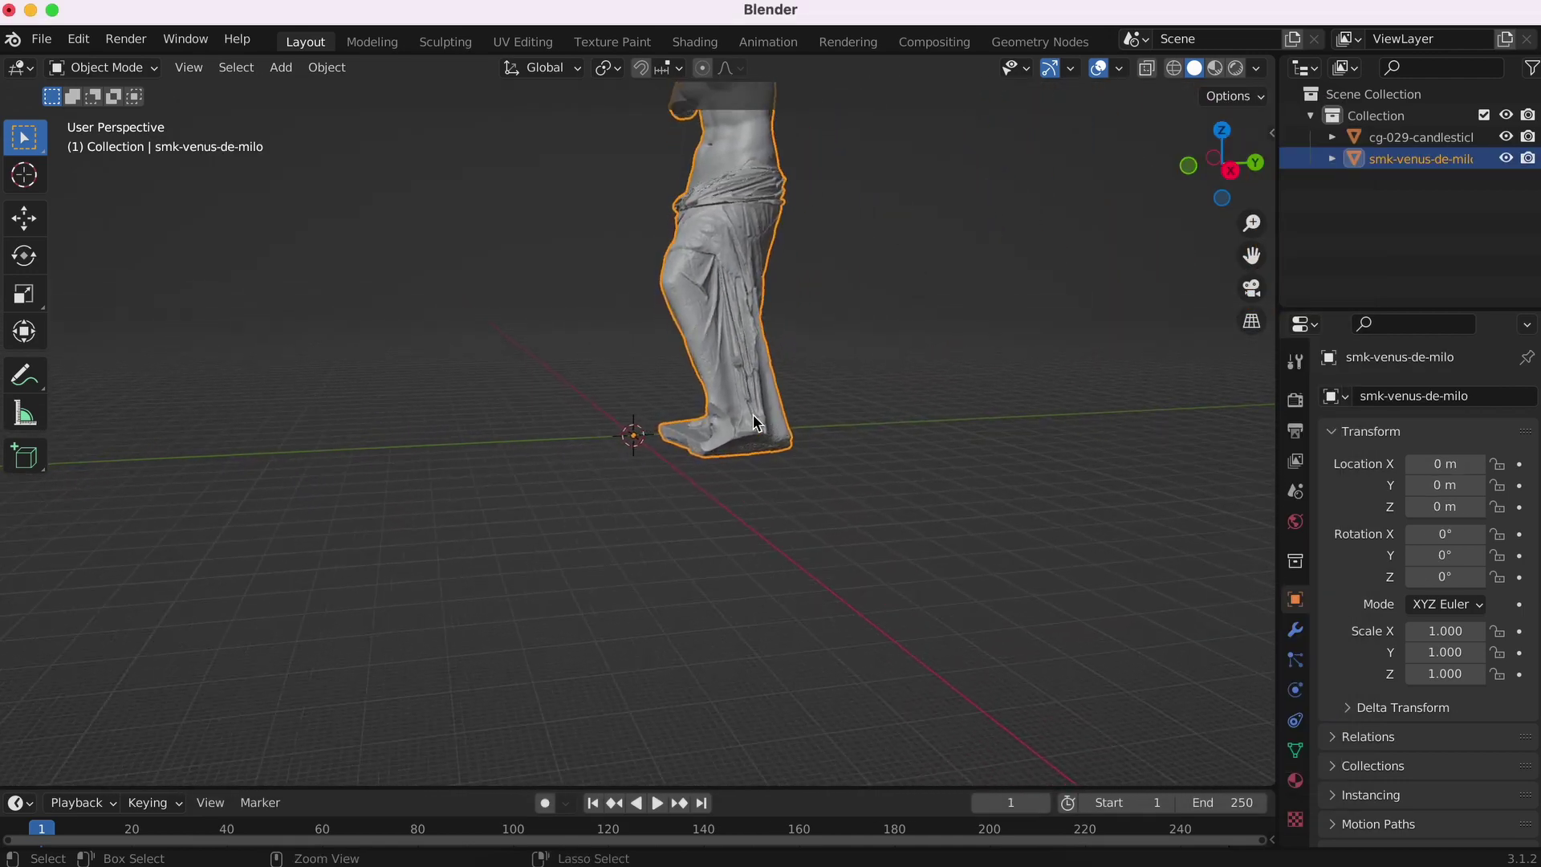
scroll(752, 411, "down", 1)
scroll(754, 414, "down", 1)
Orbit and zoom around the imported Venus de Milo statue
middle_click_drag(754, 415, 677, 436)
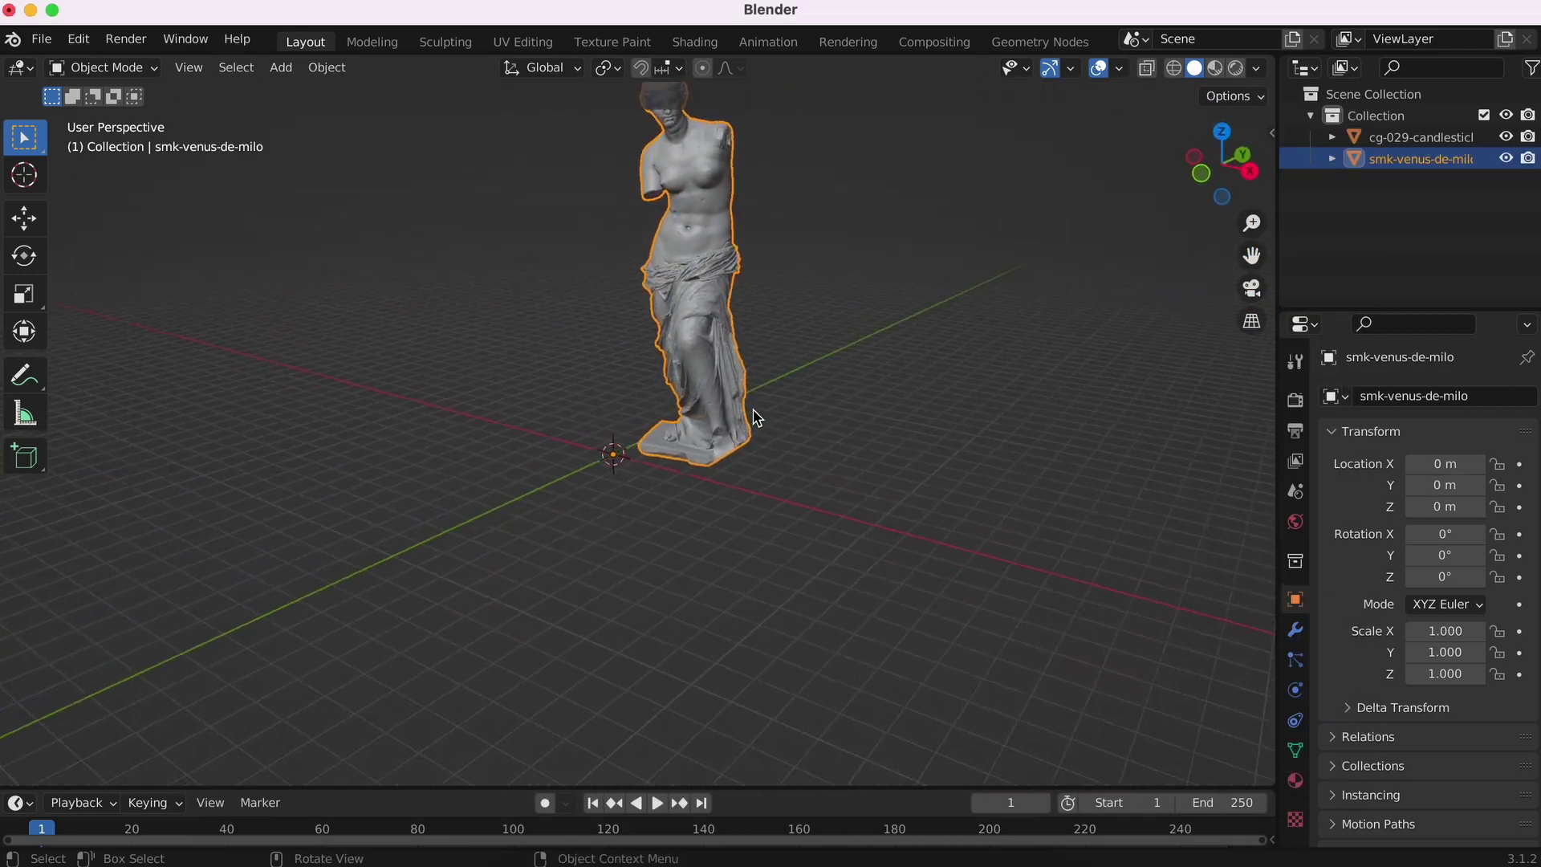
scroll(601, 462, "up", 2)
scroll(600, 462, "up", 2)
scroll(598, 461, "up", 2)
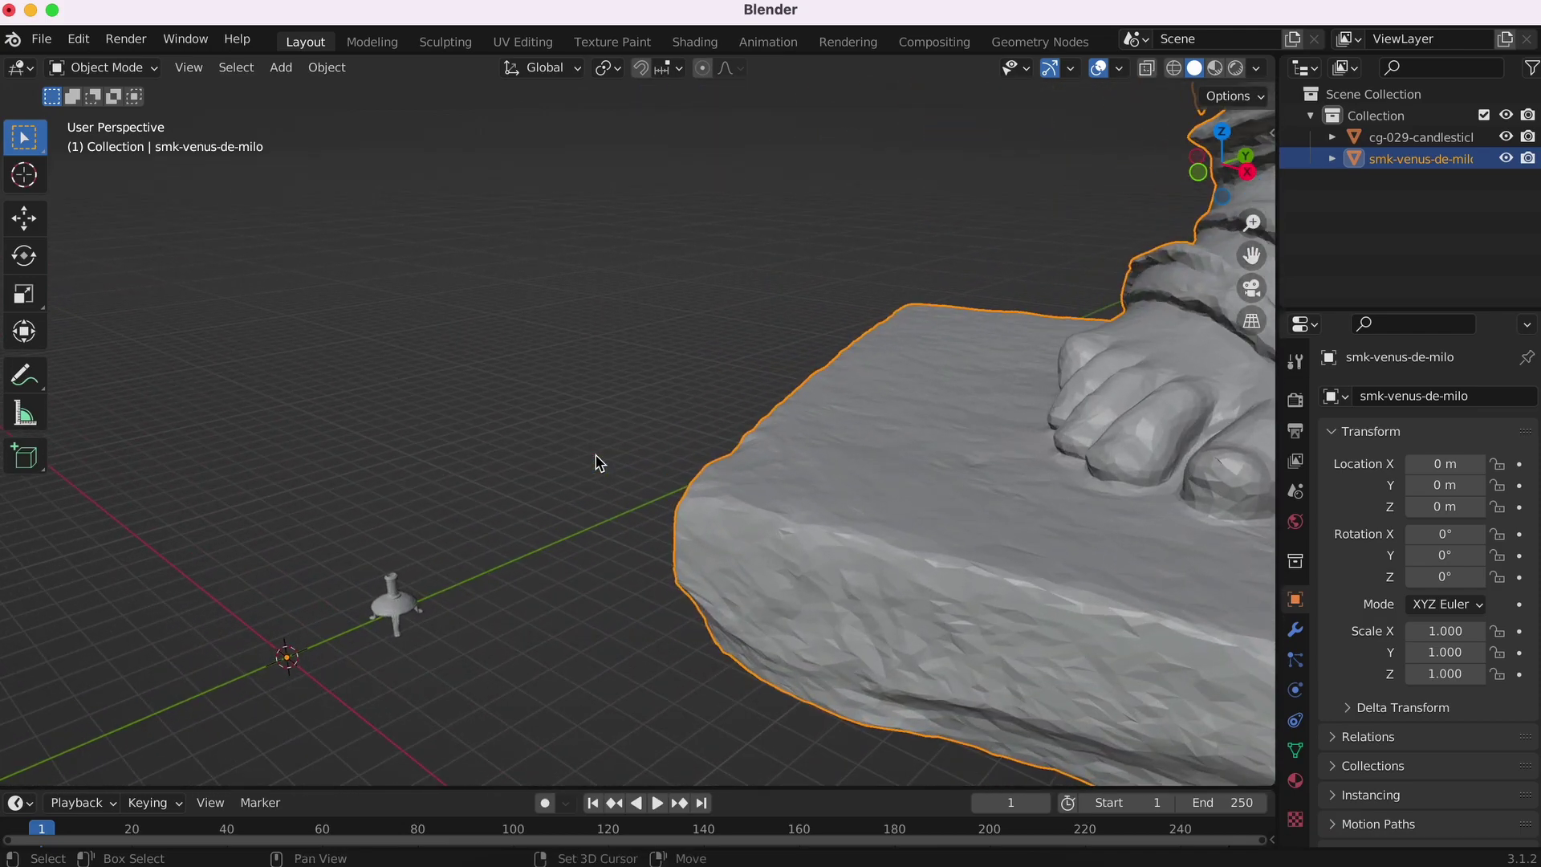
scroll(598, 460, "down", 2)
scroll(599, 463, "down", 1)
scroll(598, 463, "up", 3)
scroll(598, 463, "down", 1)
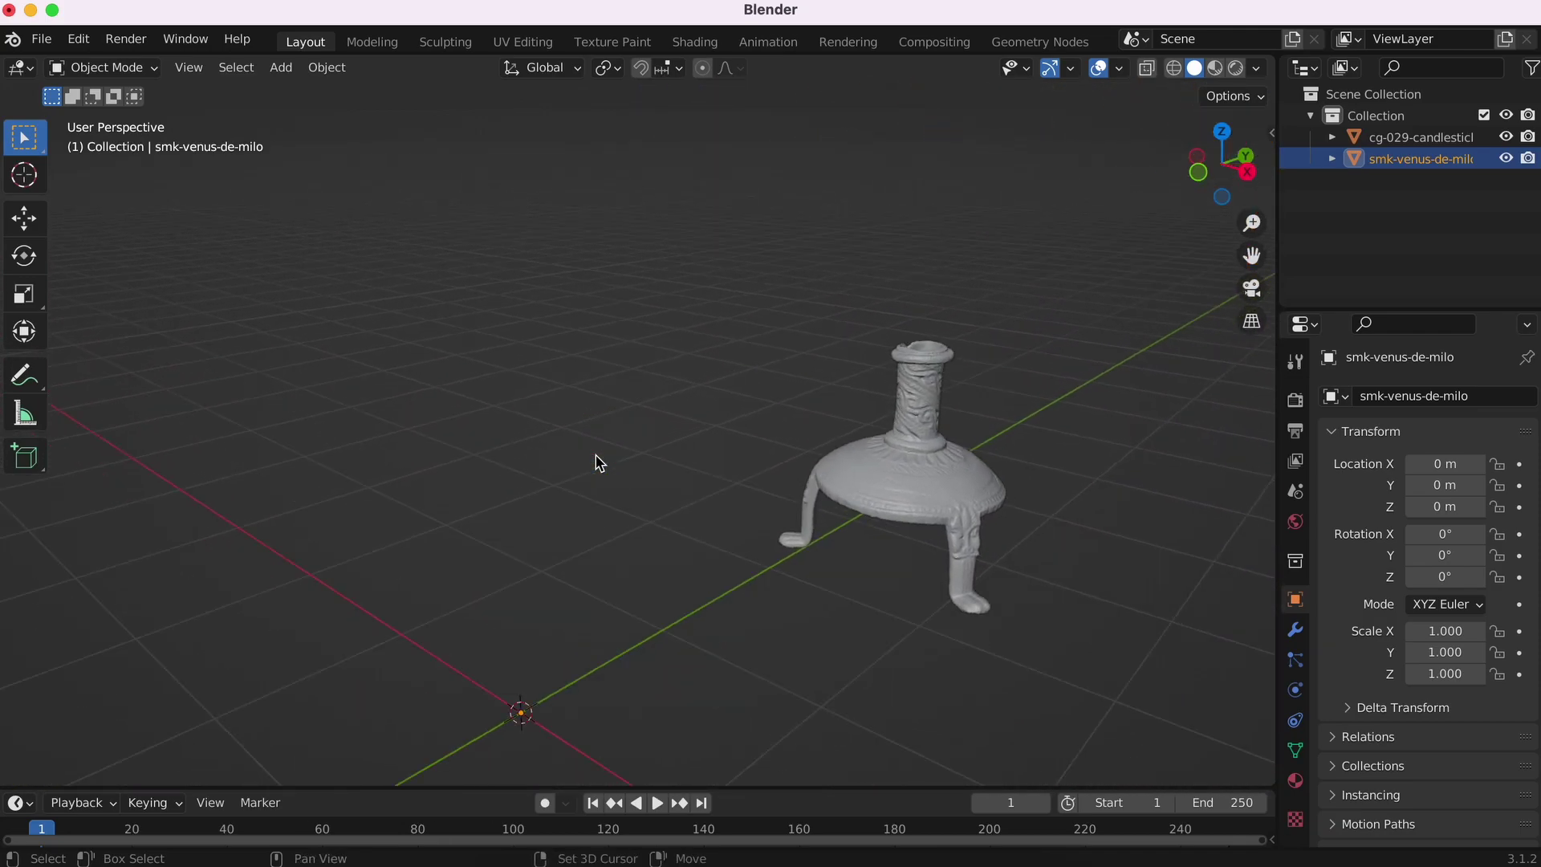
scroll(598, 463, "down", 1)
scroll(598, 463, "down", 1)
scroll(598, 463, "up", 2)
scroll(598, 463, "down", 2)
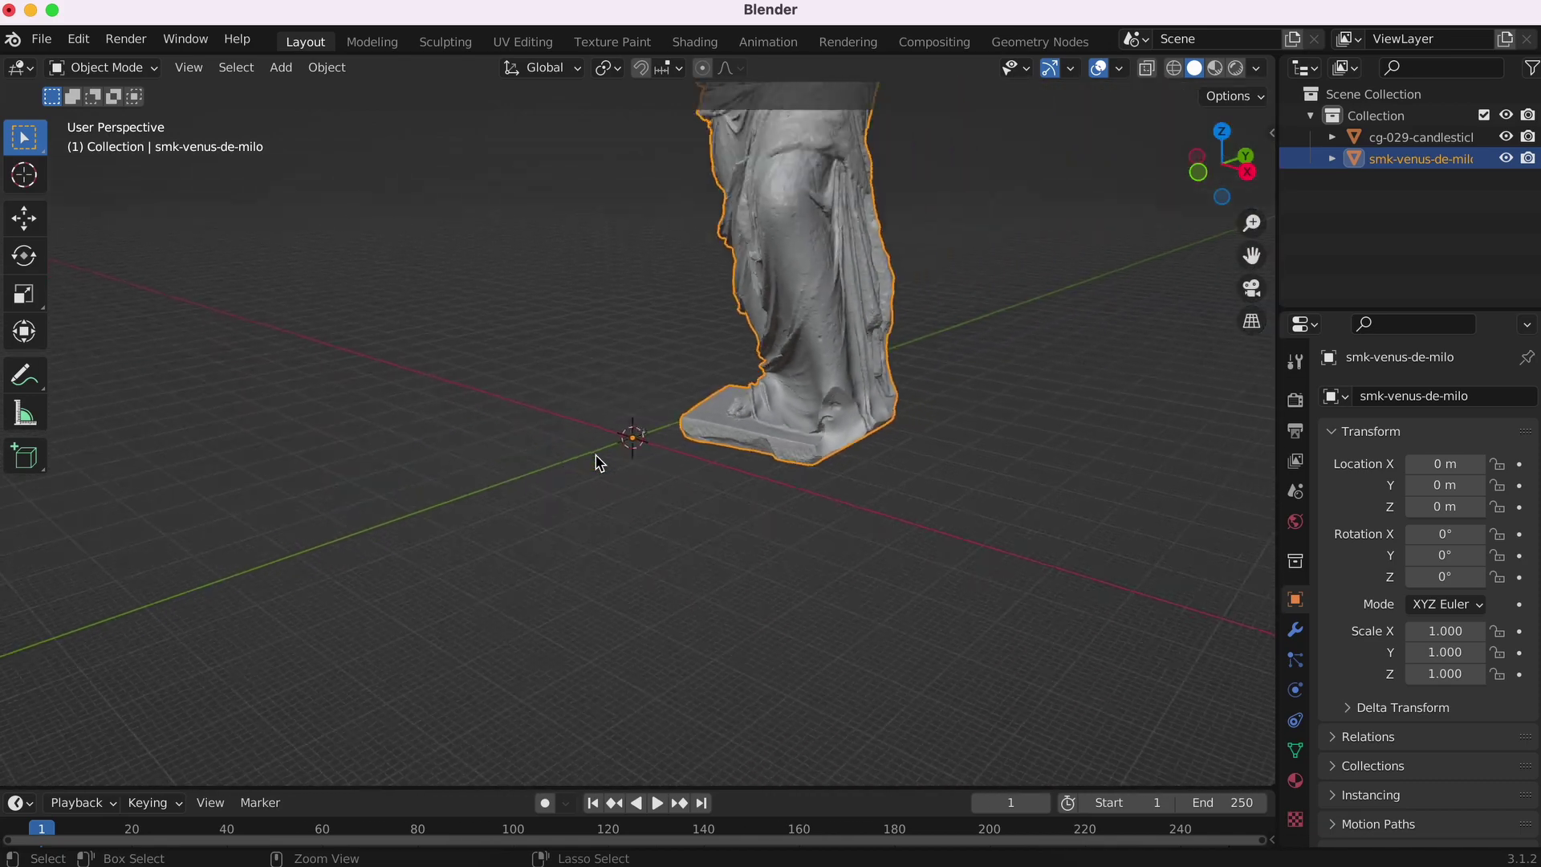
scroll(597, 463, "down", 1, "shift")
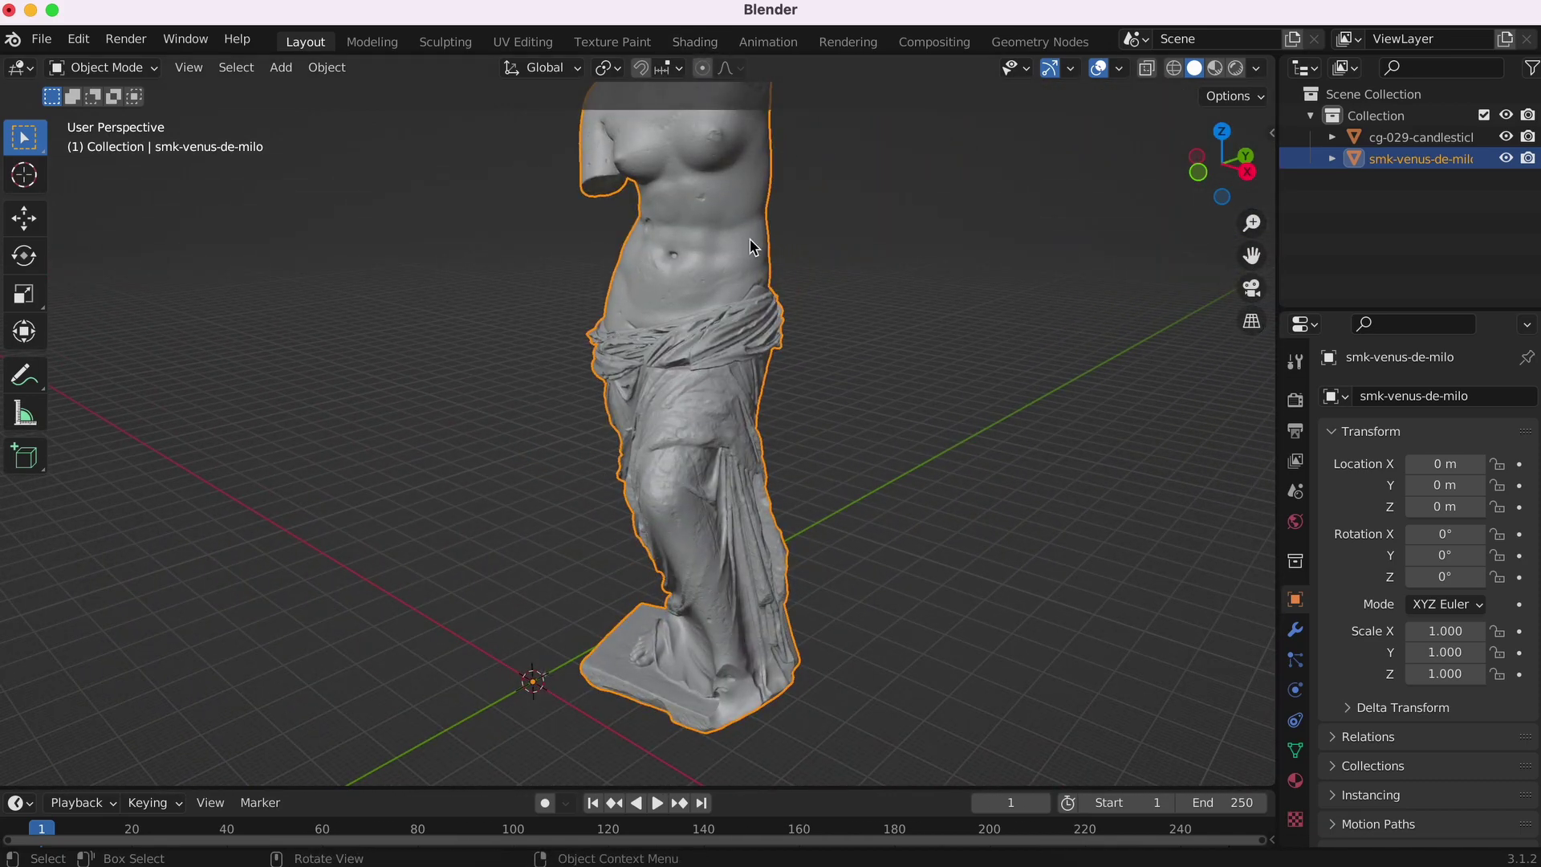
Shift the view along the statue and orbit closer around its torso
middle_click_drag(585, 660, 813, 440, "shift")
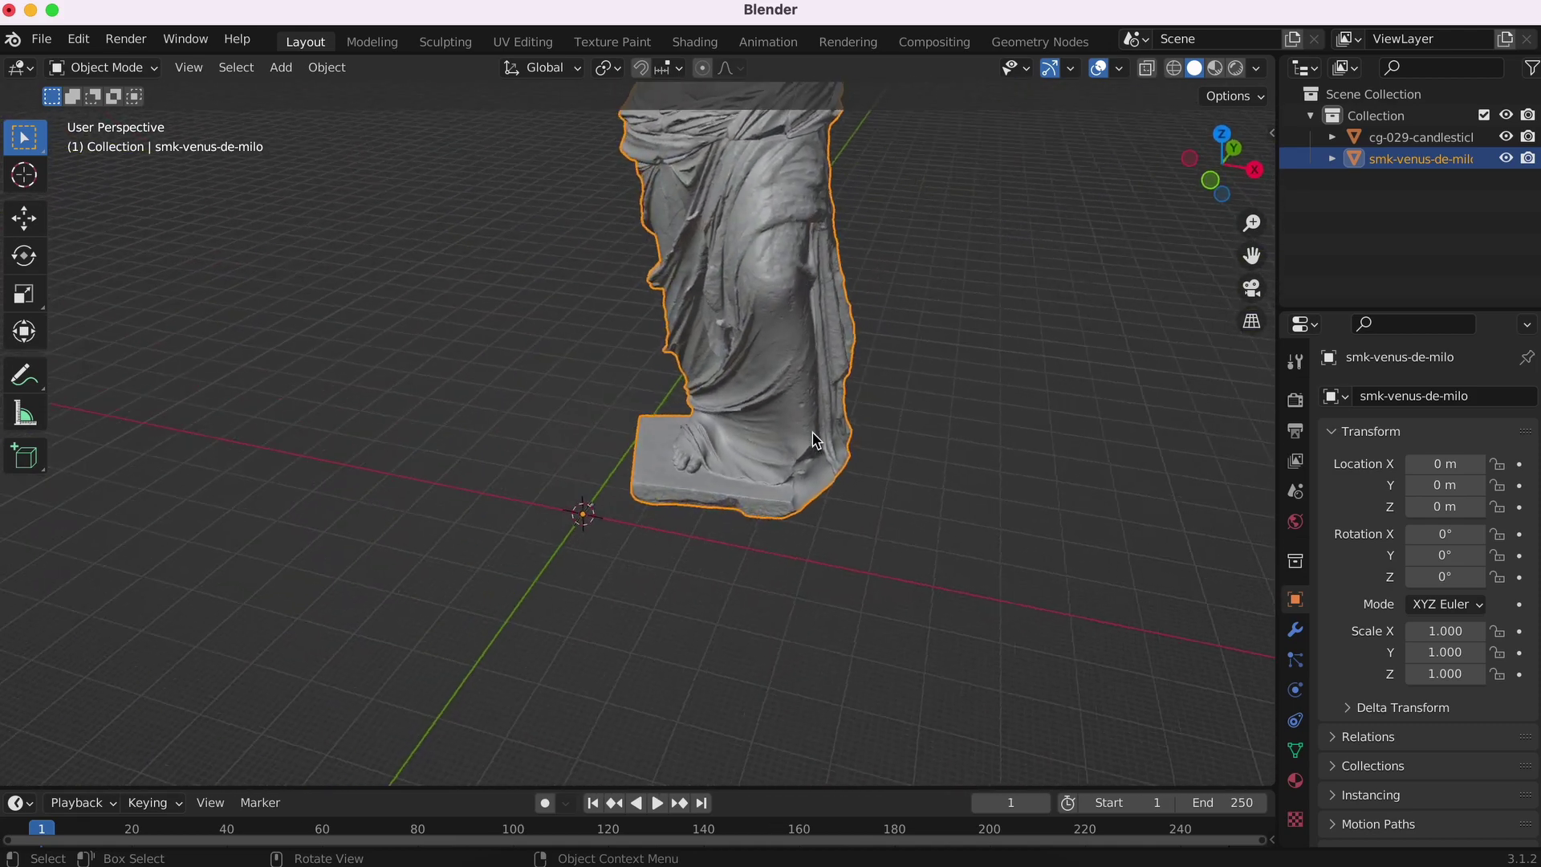
scroll(814, 438, "up", 5, "ctrl")
scroll(813, 440, "down", 3, "ctrl")
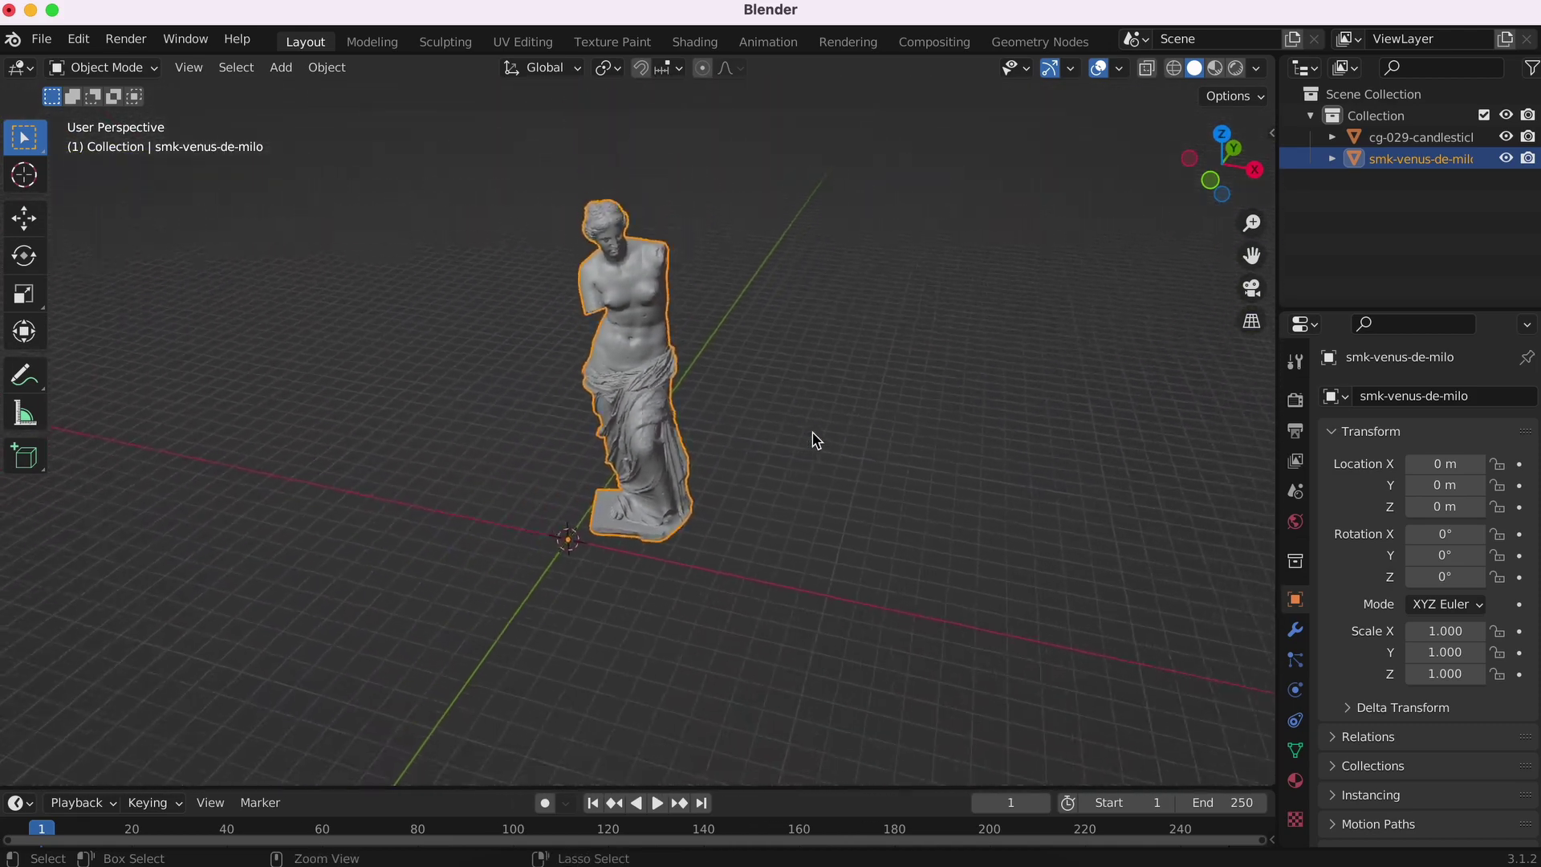
scroll(813, 440, "up", 4, "ctrl")
middle_click_drag(813, 440, 783, 341)
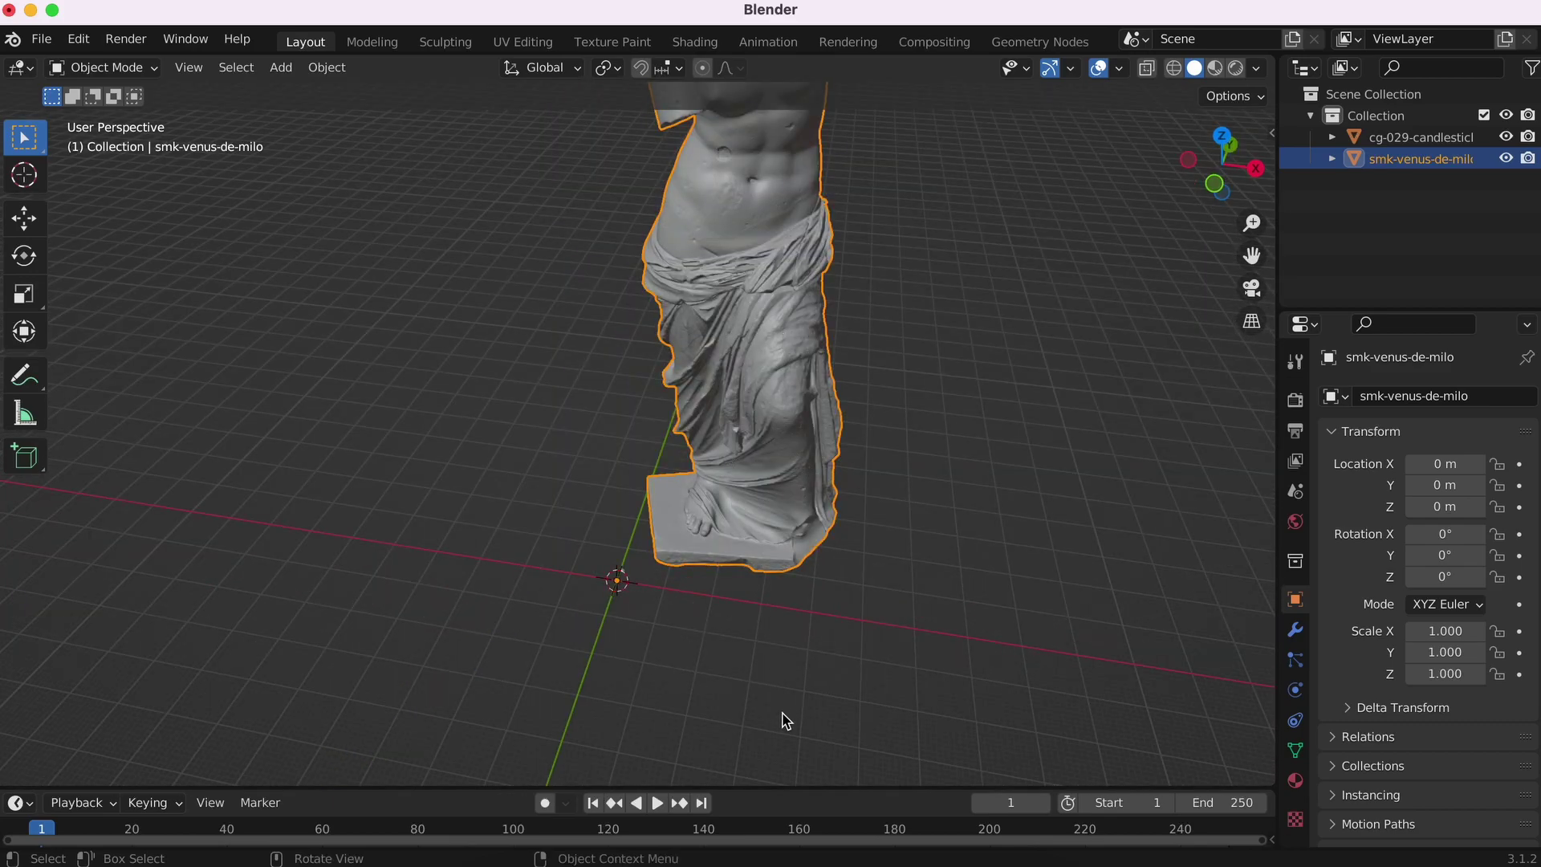
Switch to Safari to bring back the MyMiniFactory Venus de Milo (Aphrodite of Milos) page
left_click(757, 862)
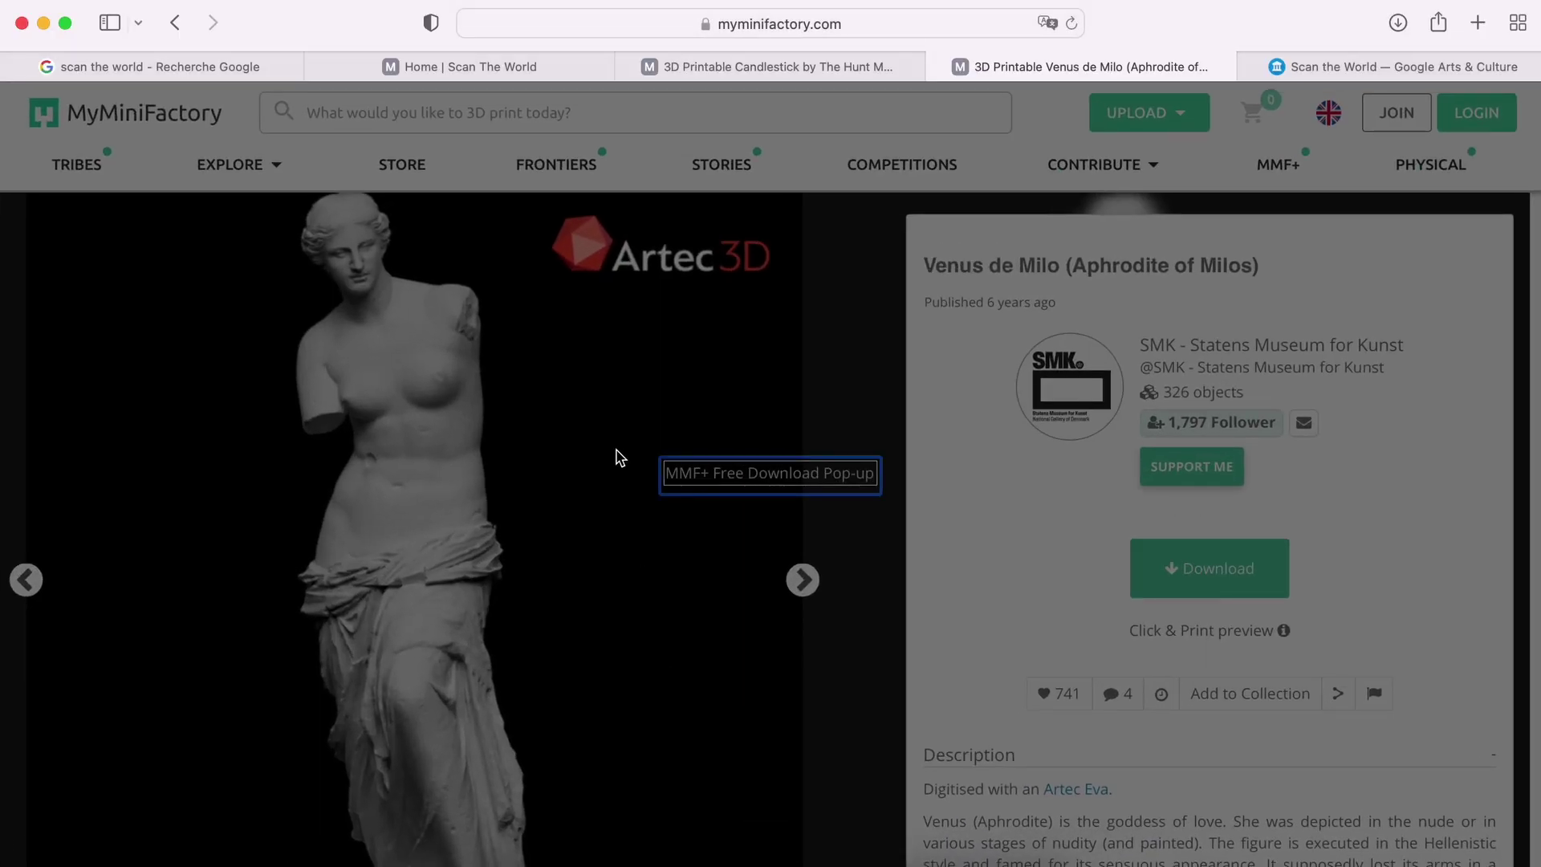